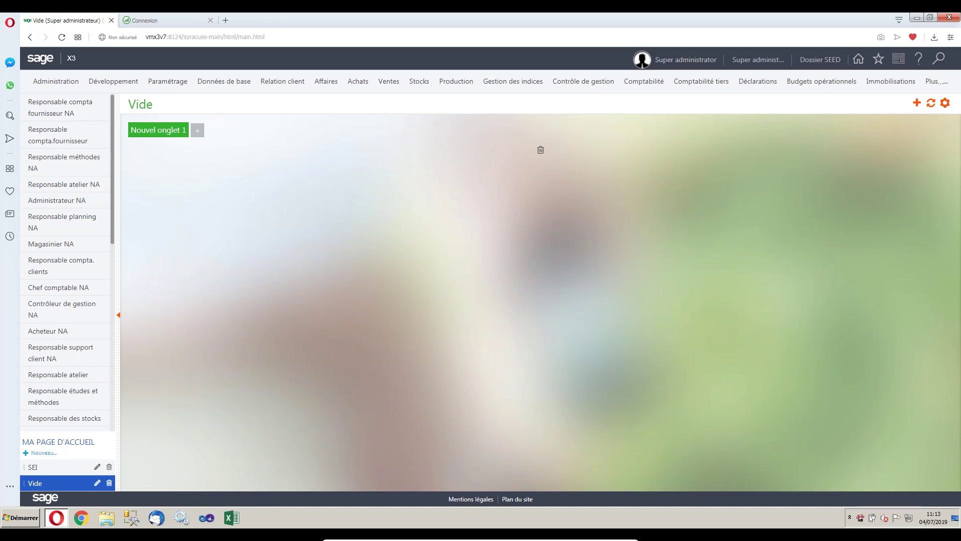
Open the SEI home page from Chef comptable NA and sign in with the administrator user code and password.
click(57, 288)
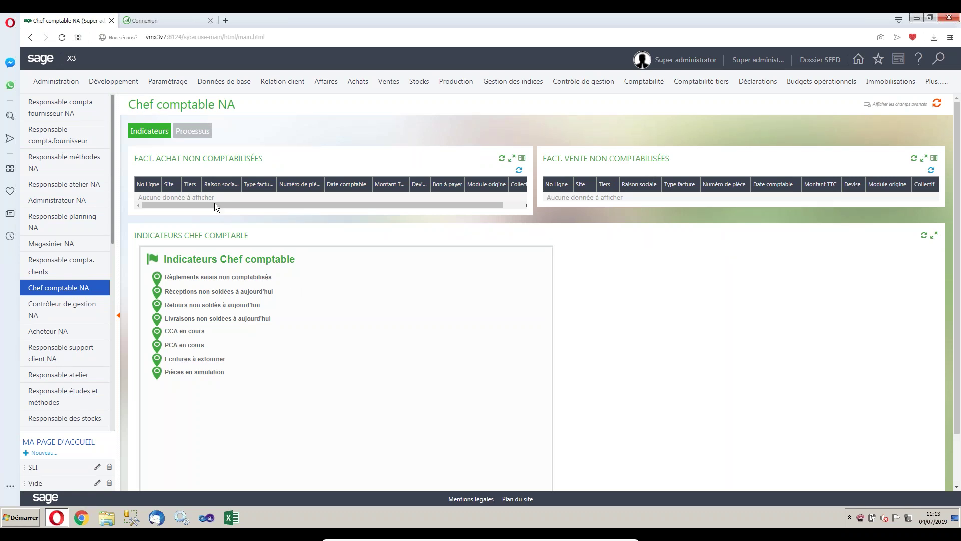
click(34, 468)
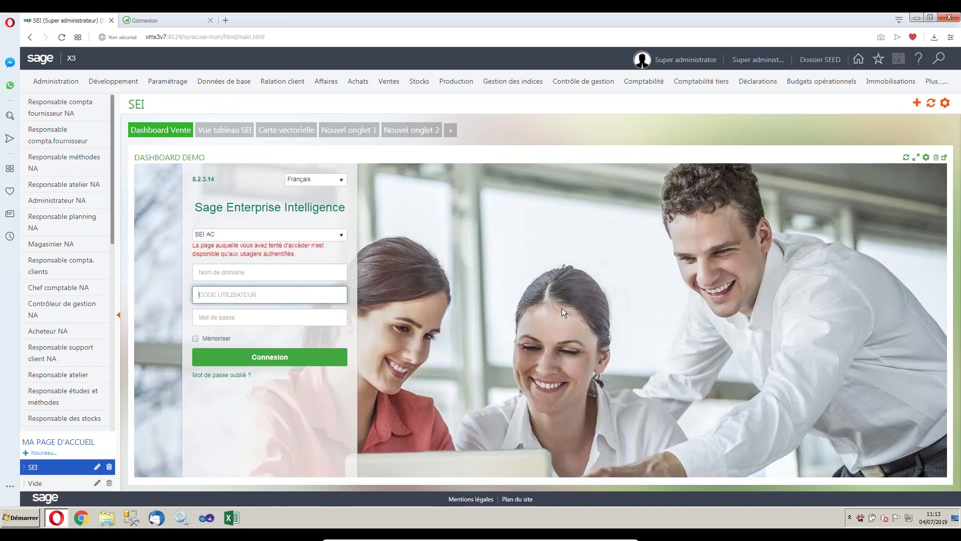
text(ADMIN)
key(Tab)
text(*****)
click(303, 357)
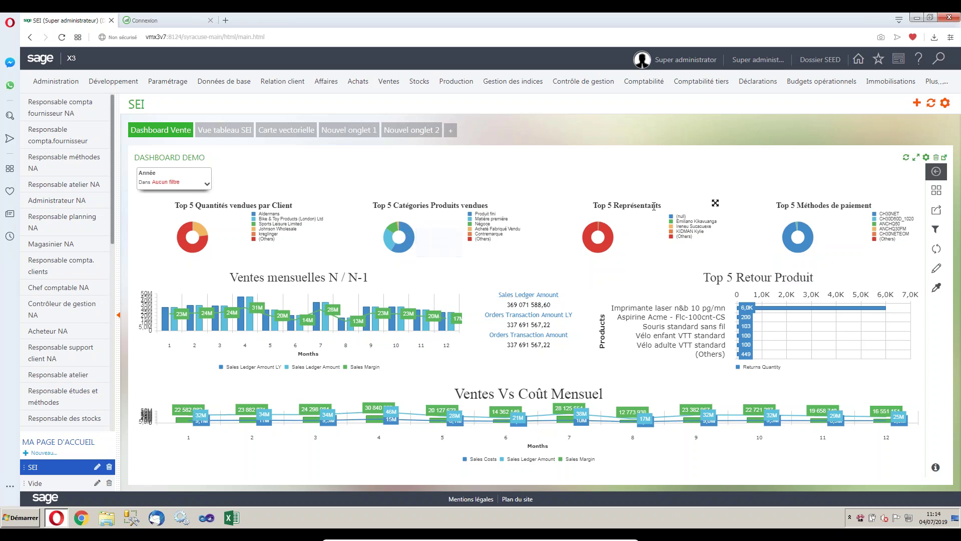
Enlarge and restore the Top 5 Catégories chart, then filter the dashboard's Année to 2018.
click(519, 204)
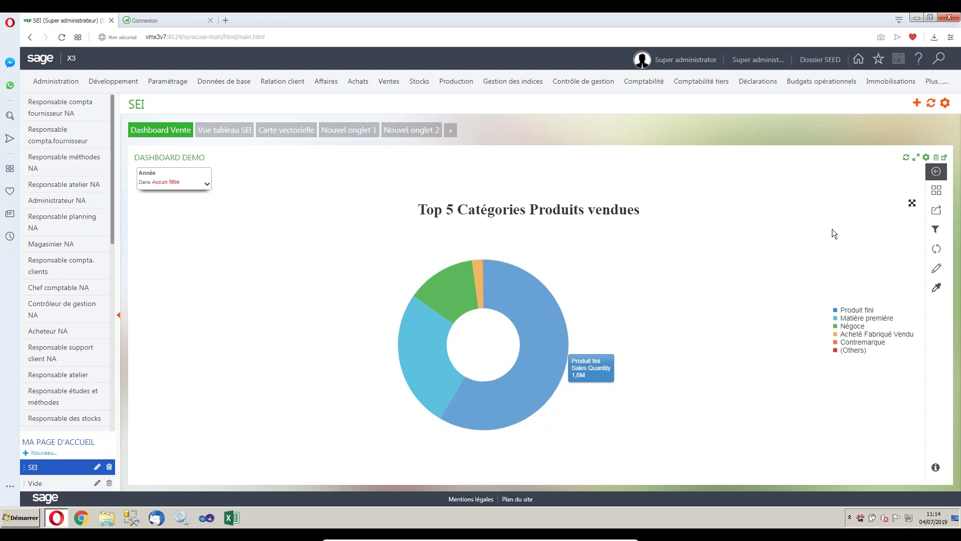
click(912, 203)
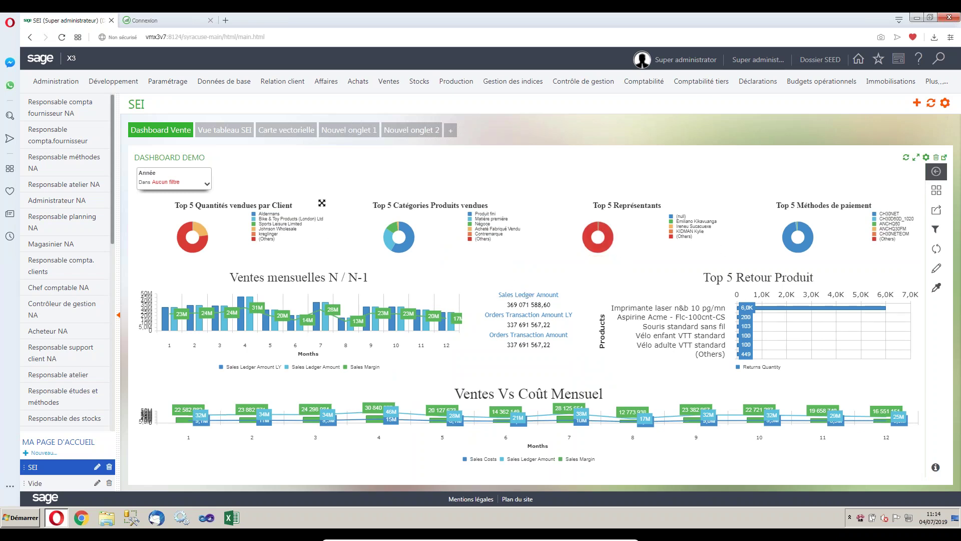
click(205, 183)
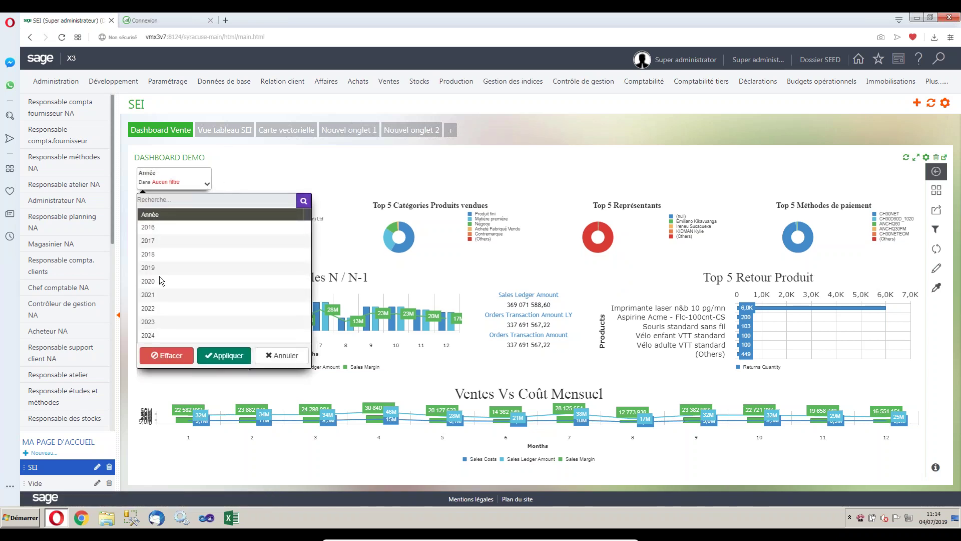
click(164, 254)
click(223, 355)
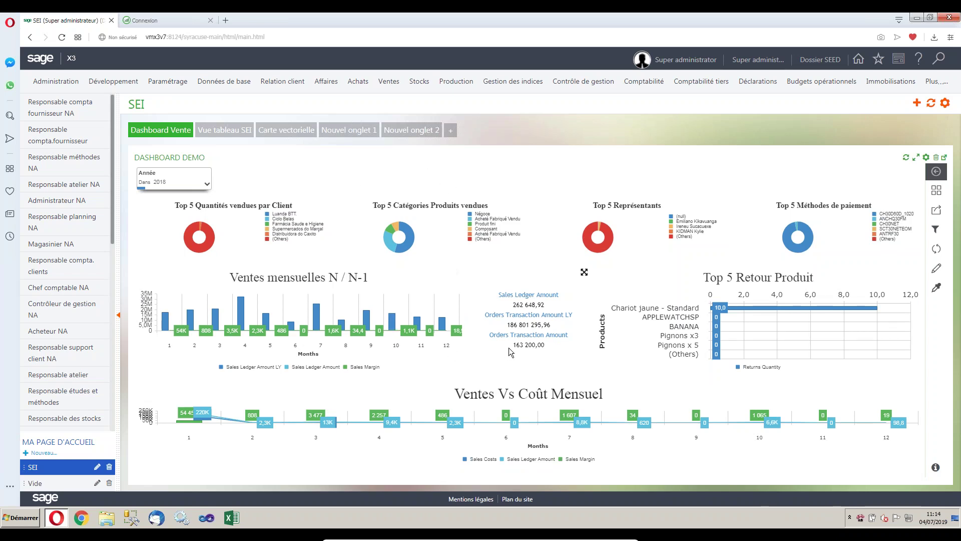
click(230, 132)
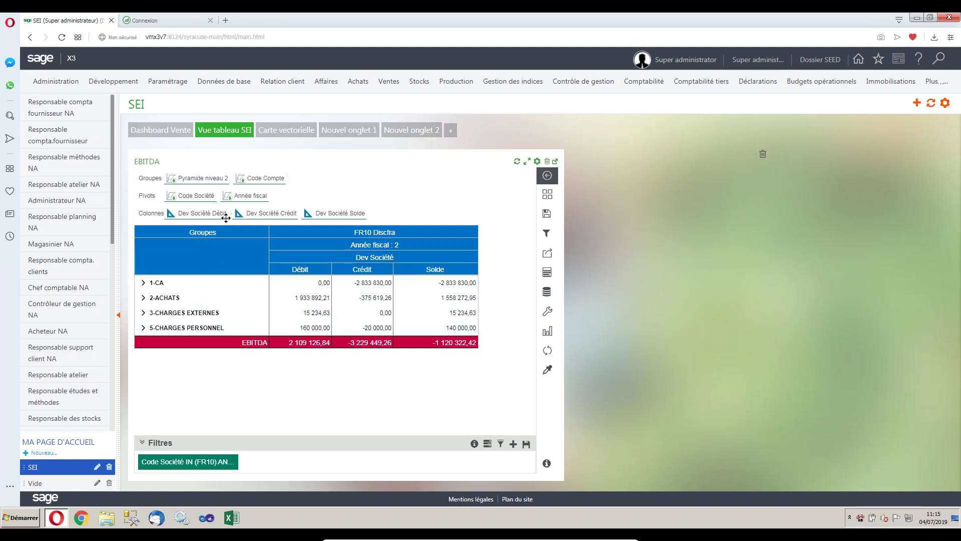
Expand the 1-CA and 2-ACHATS EBITDA groups, then show the Carte vectorielle Europe and France maps.
click(144, 282)
click(144, 311)
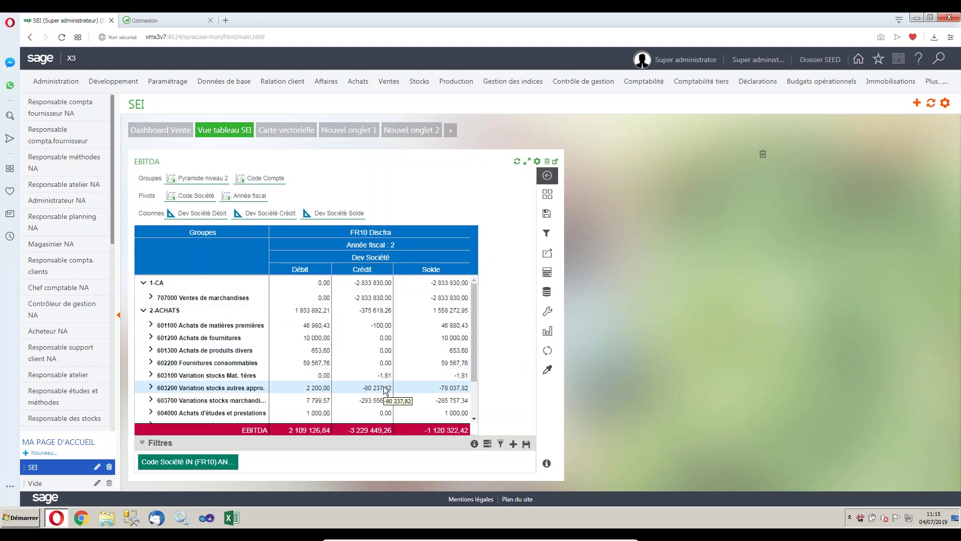
scroll(385, 390, down, 1)
scroll(320, 354, up, 1)
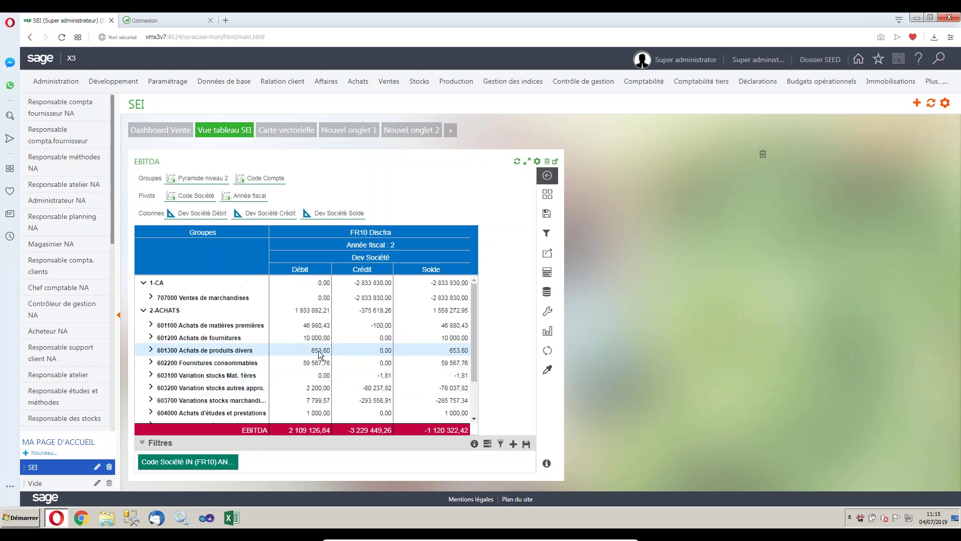
click(288, 131)
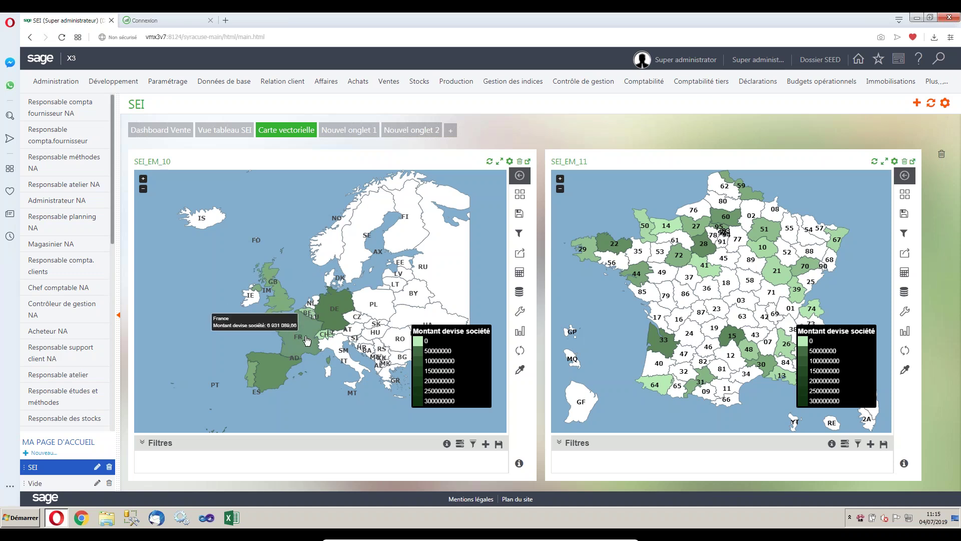
Check Germany, Spain and France values on the map, then view Nouvel onglet 1 and Nouvel onglet 2.
mouse_move(328, 312)
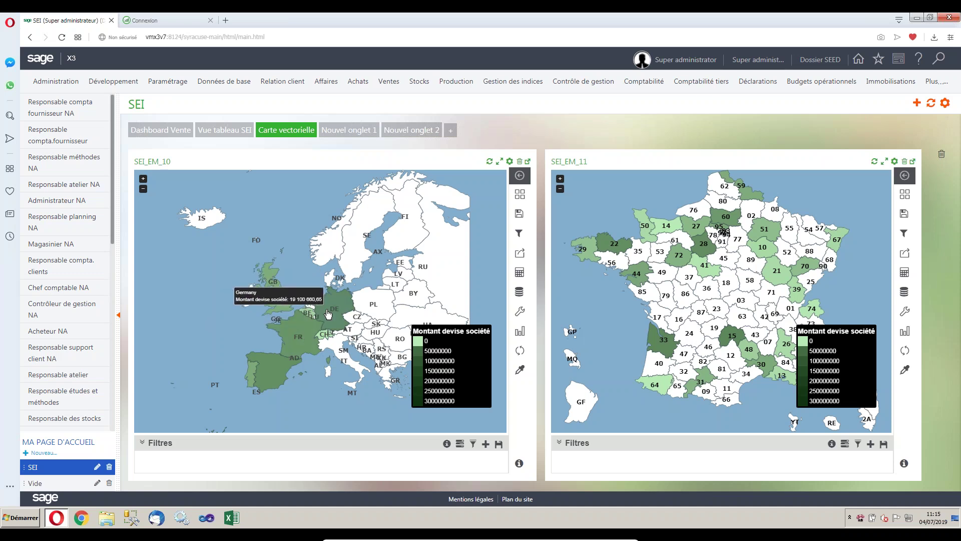
mouse_move(274, 372)
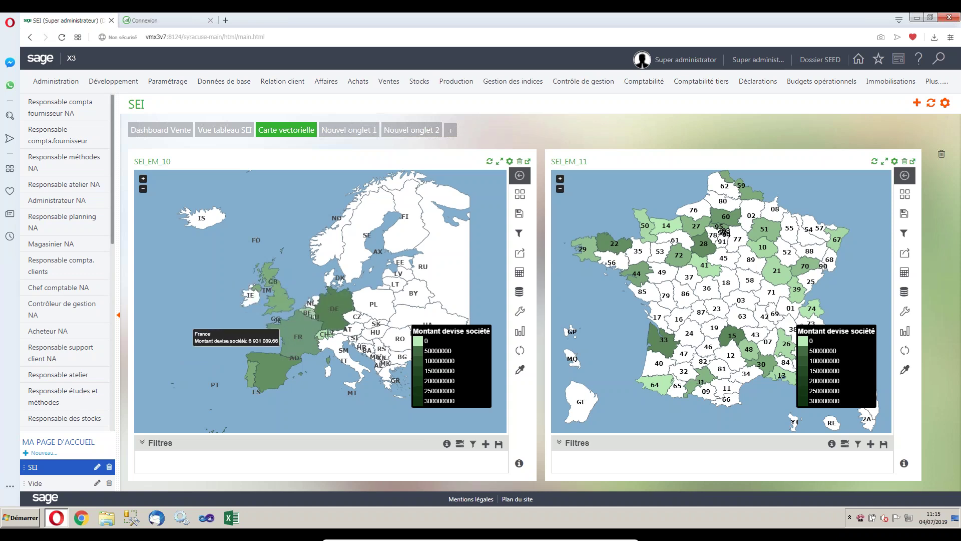
mouse_move(300, 336)
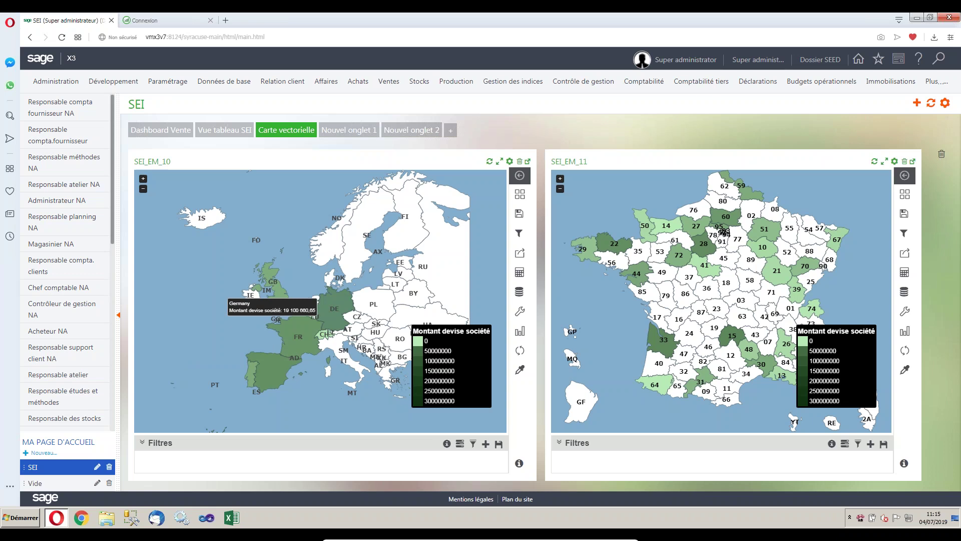
click(364, 130)
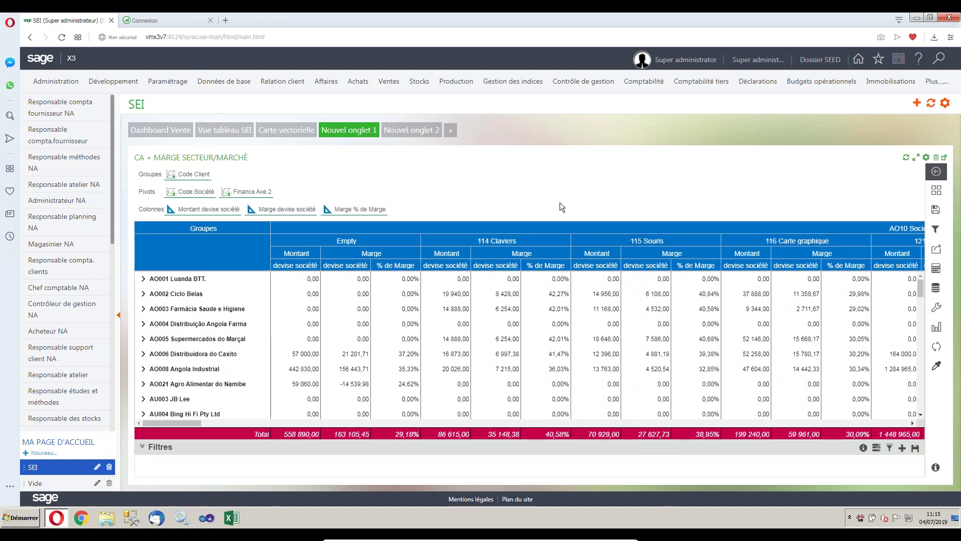
click(418, 131)
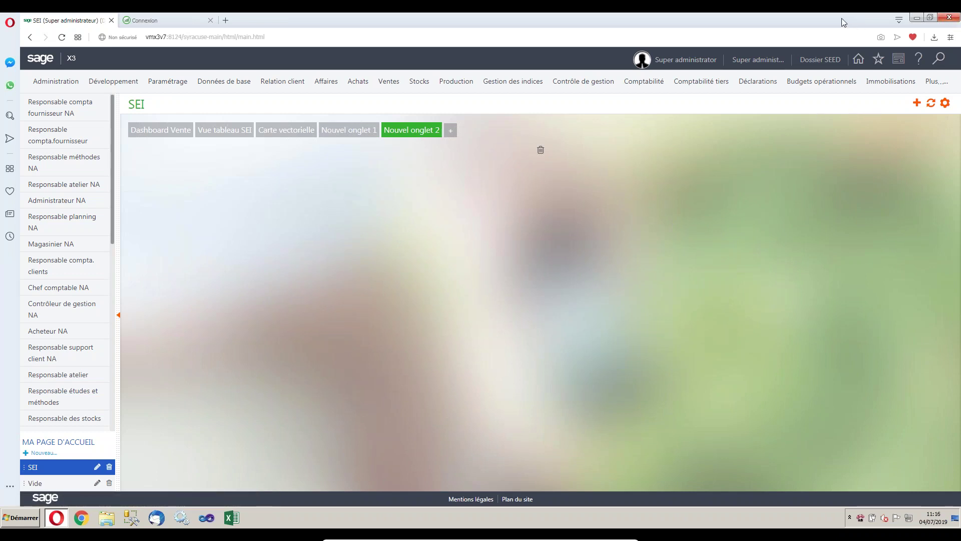
Add the FSDFFS vignette from Web > Modules SEI > Catégories SEI to Nouvel onglet 2.
click(917, 103)
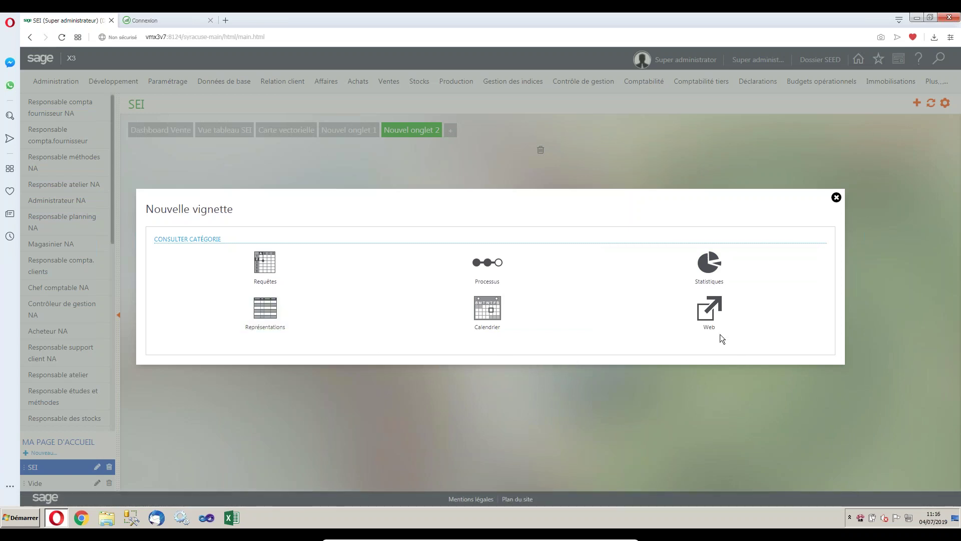
click(713, 317)
click(186, 323)
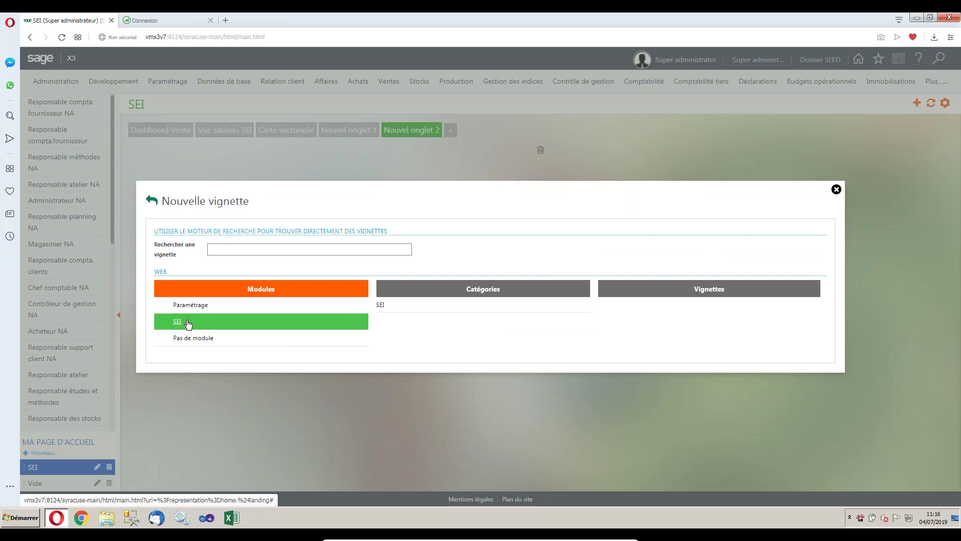
click(409, 308)
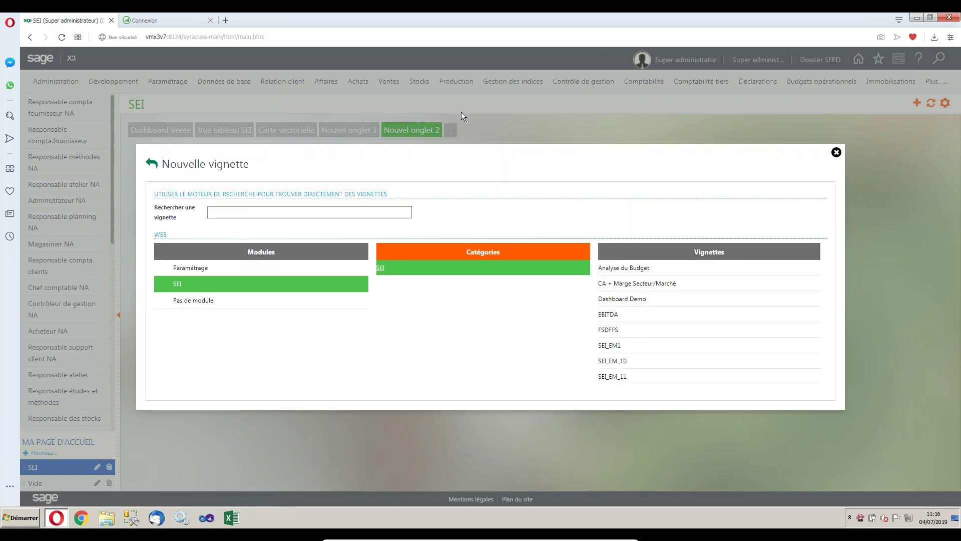
click(616, 333)
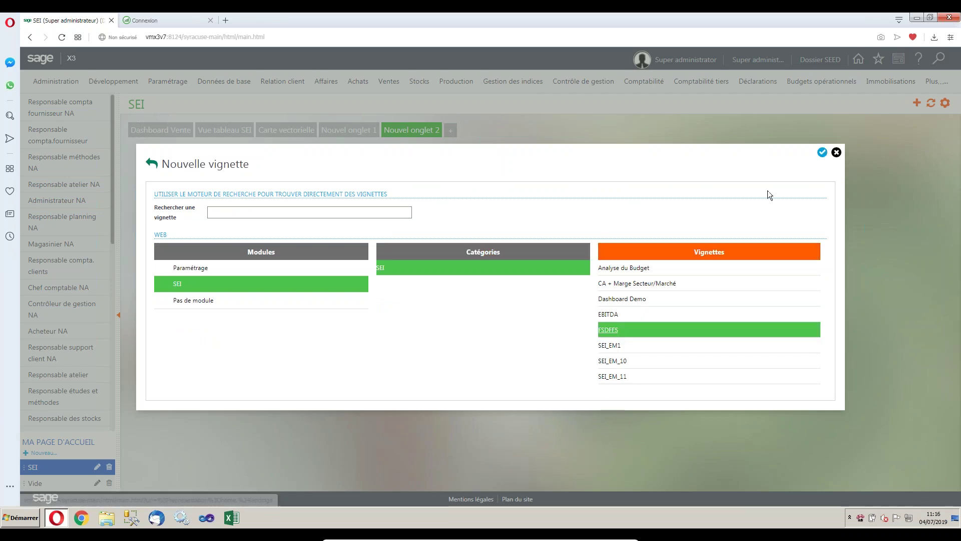
click(835, 153)
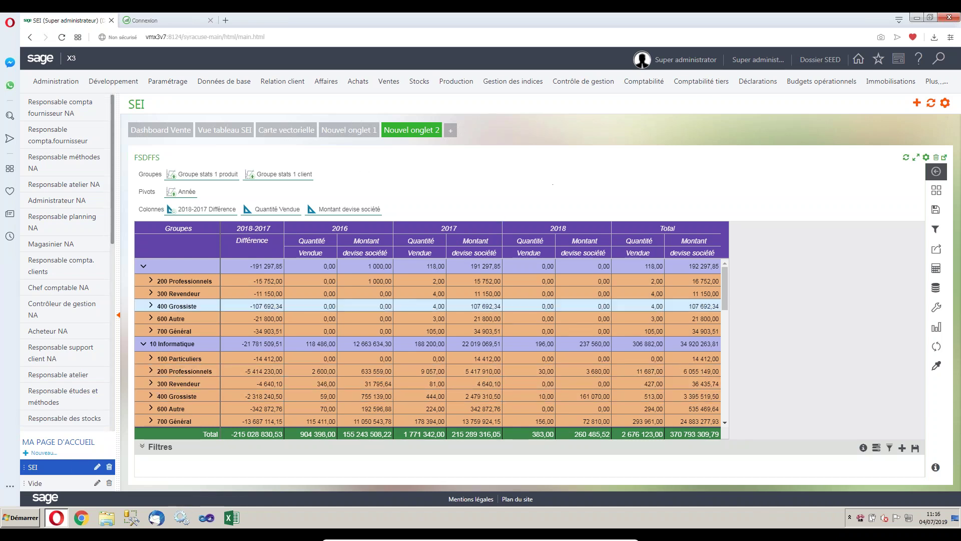
click(175, 131)
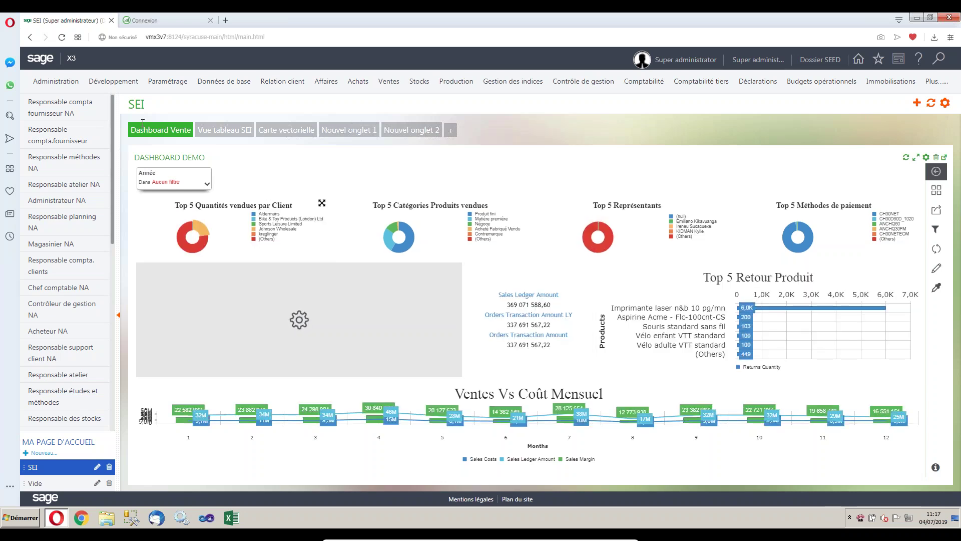
Sign in to Sage Enterprise Intelligence on the Connexion tab with the administrator user code and password.
click(159, 20)
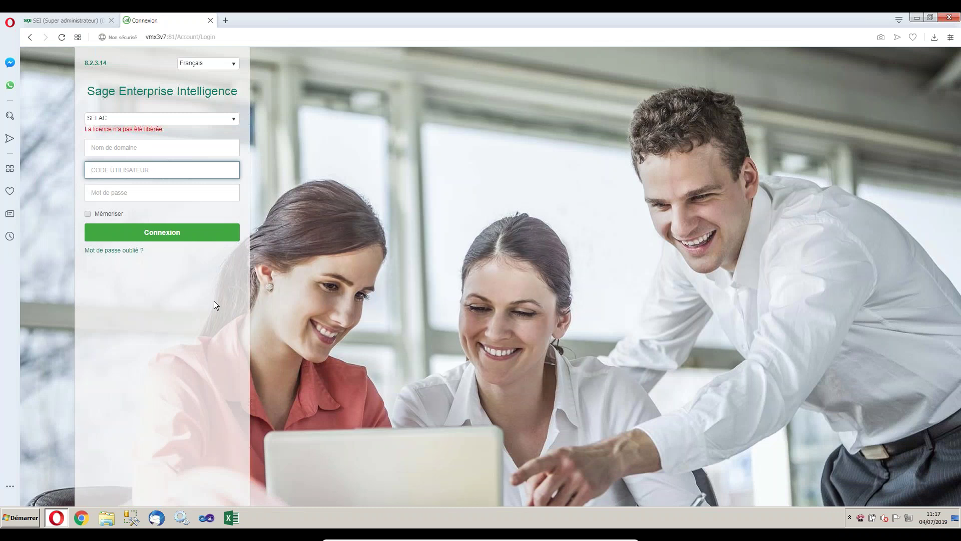
text(admin)
key(Tab)
text(admin)
key(Tab)
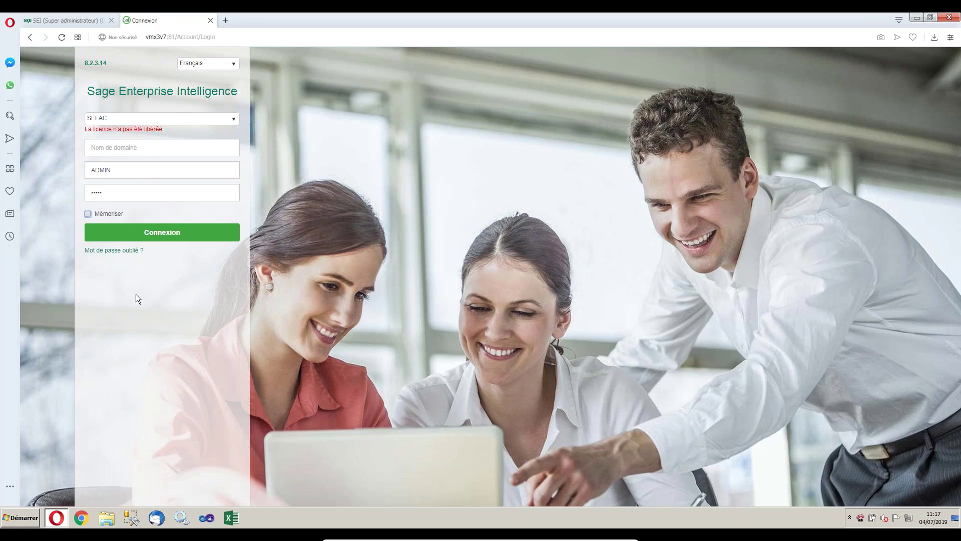
click(170, 233)
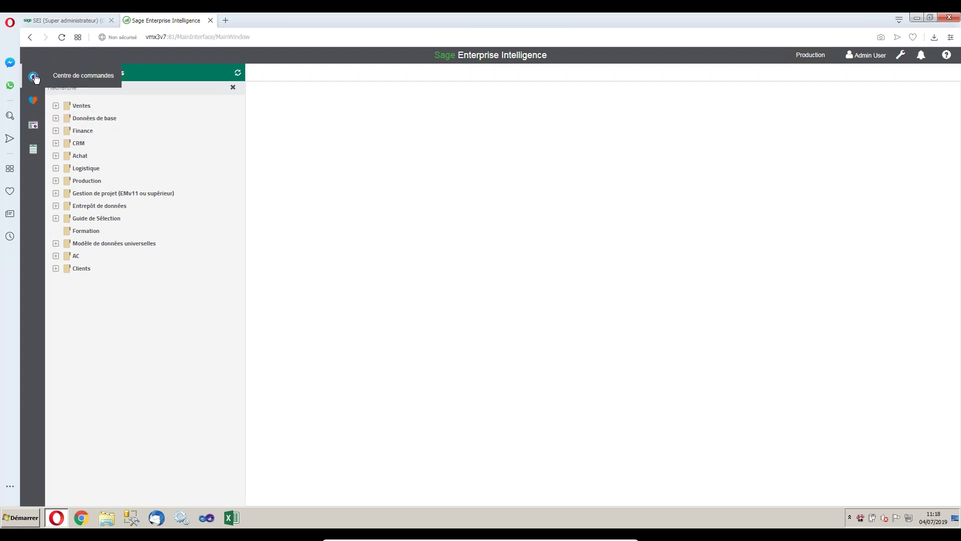
click(34, 102)
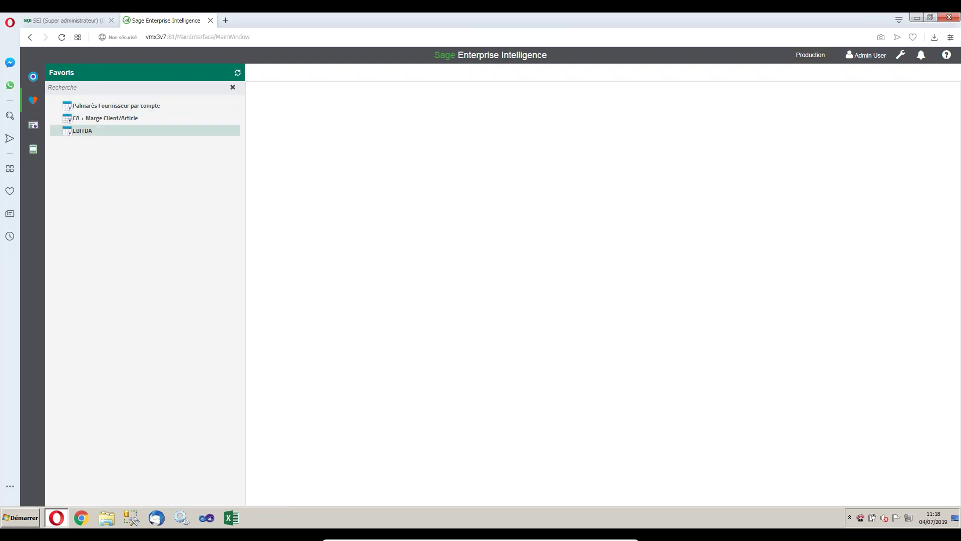
click(31, 126)
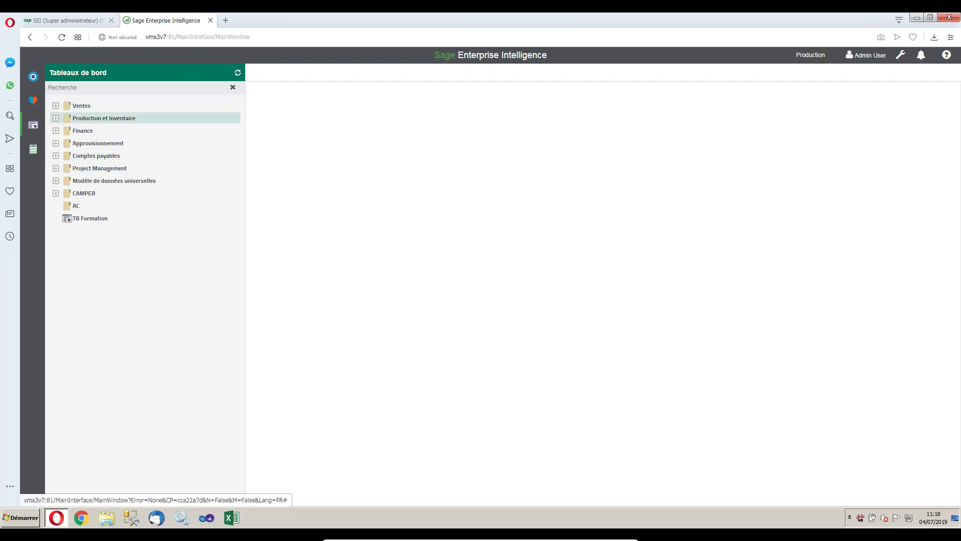
click(82, 106)
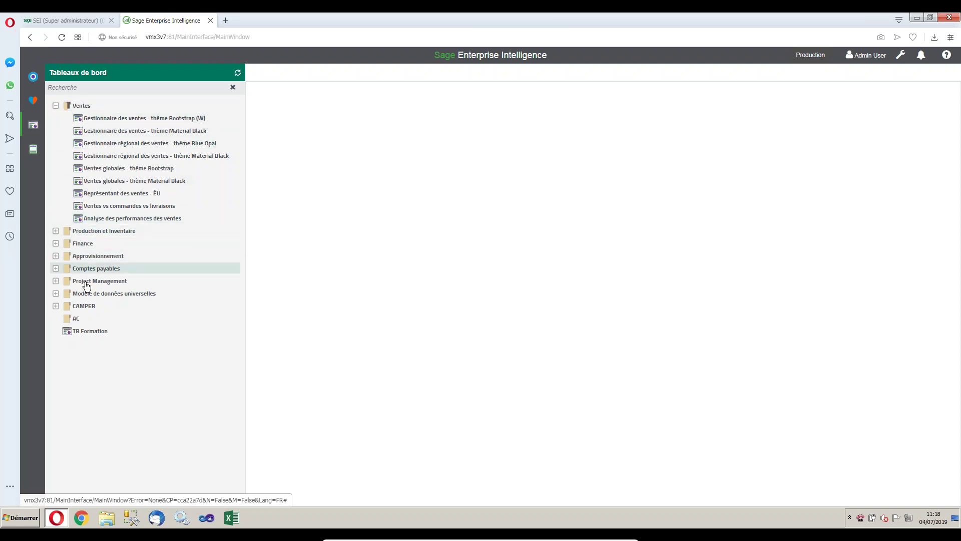
click(34, 153)
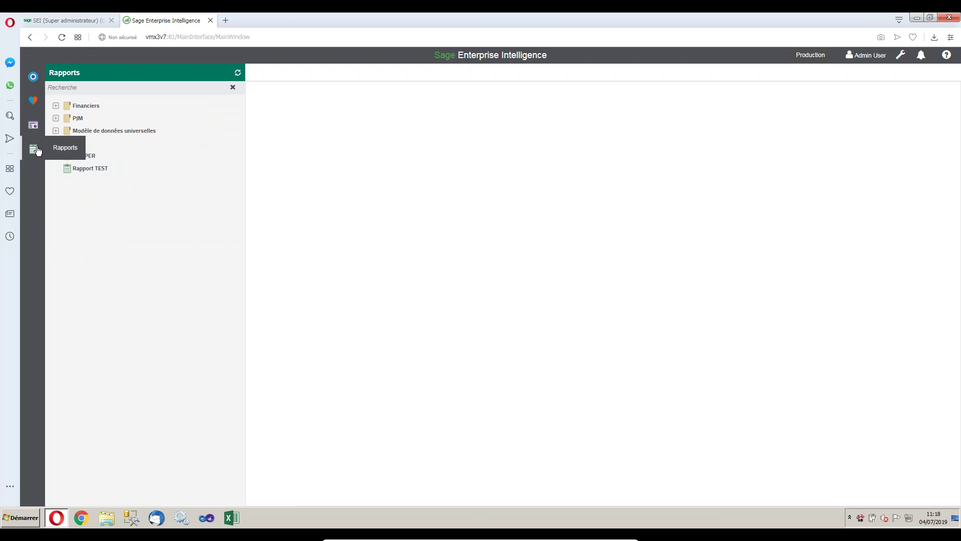
click(33, 76)
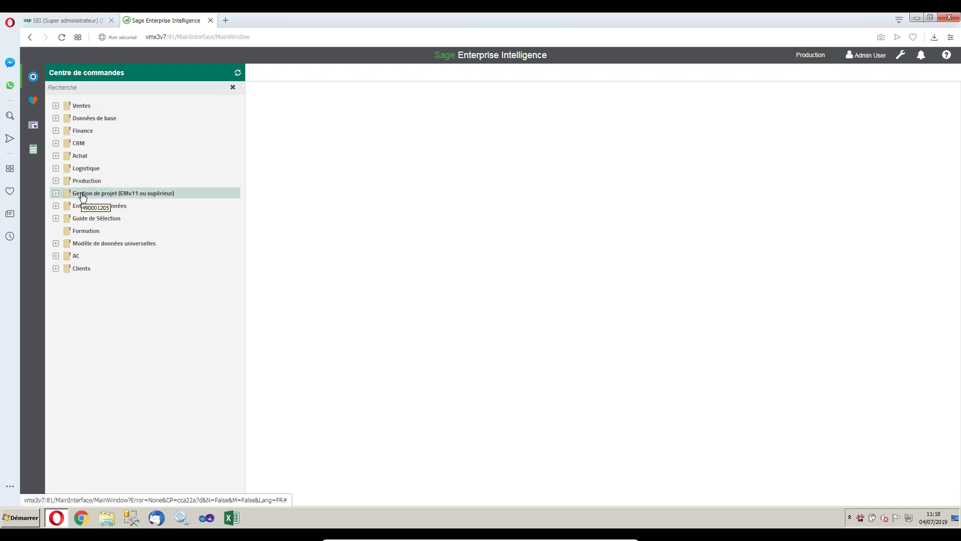
Expand Ventes, Analyse des factures, Achat and Factures d'achat, then open the Quantité par article report.
click(56, 106)
click(67, 119)
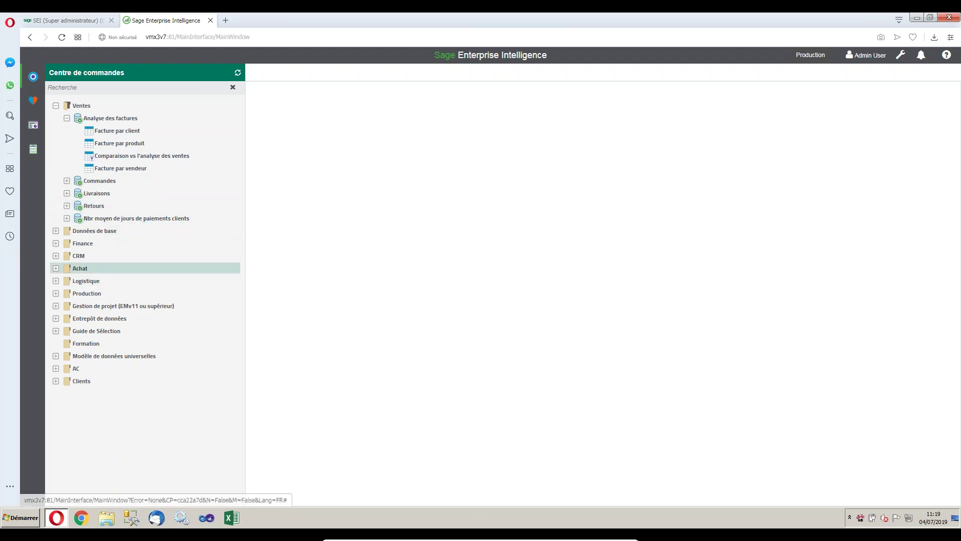
click(140, 269)
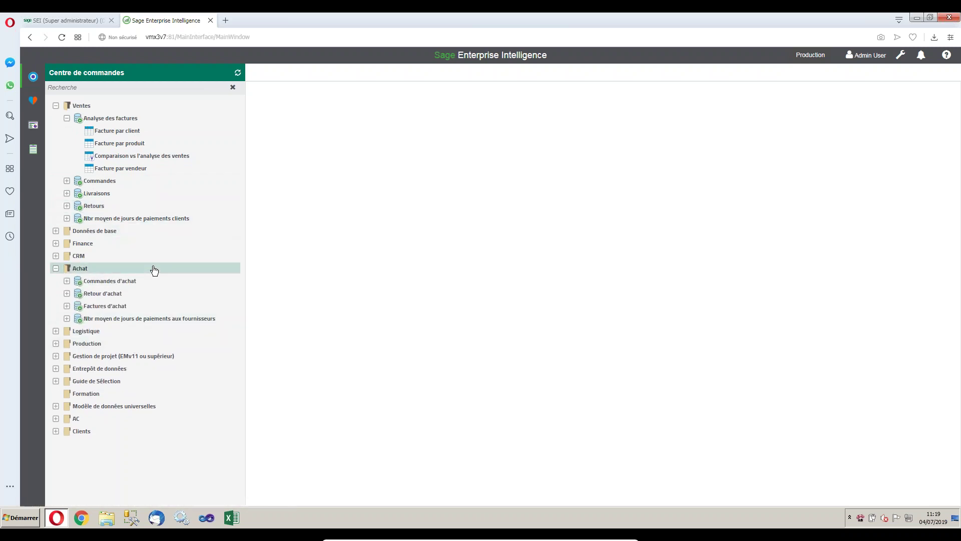
click(120, 306)
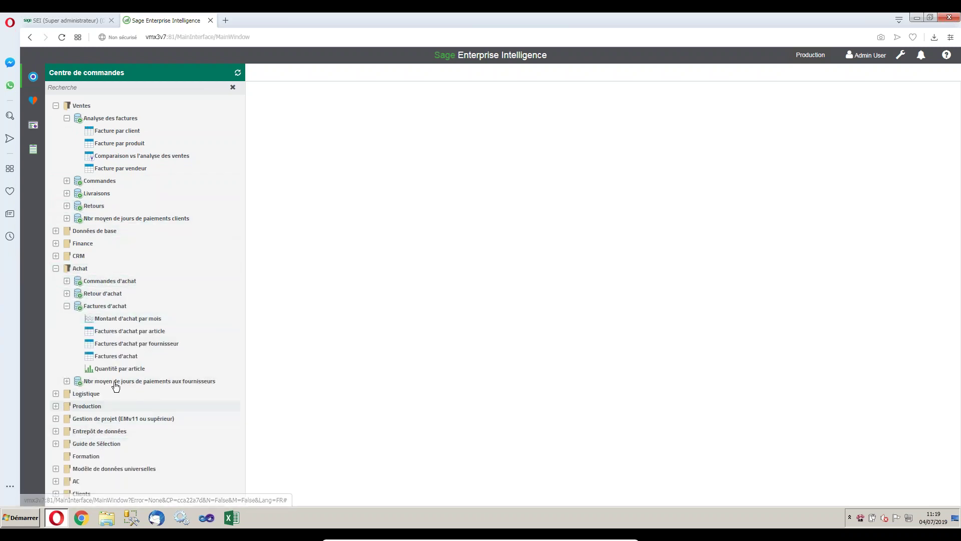
click(119, 368)
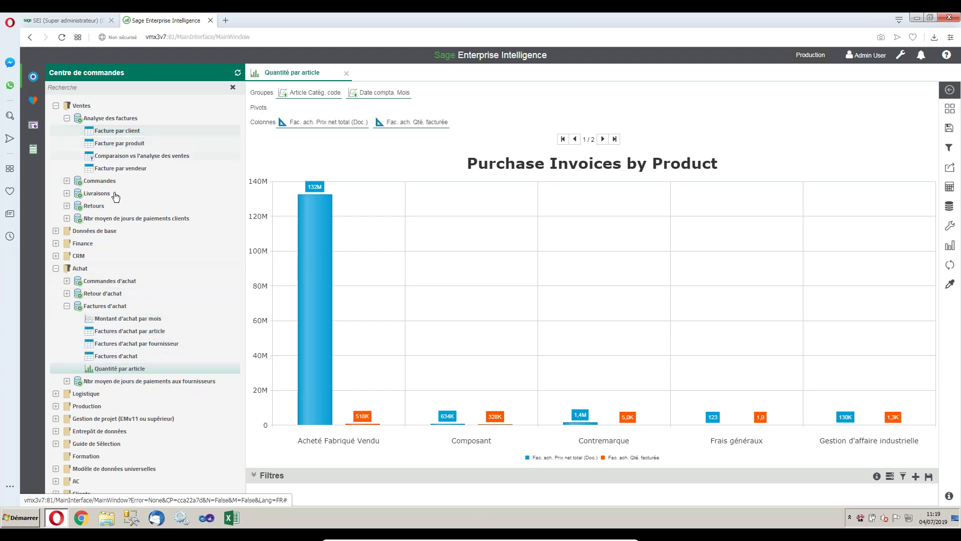
Collapse the Factures d'achat, Achat and Ventes folders again.
click(68, 306)
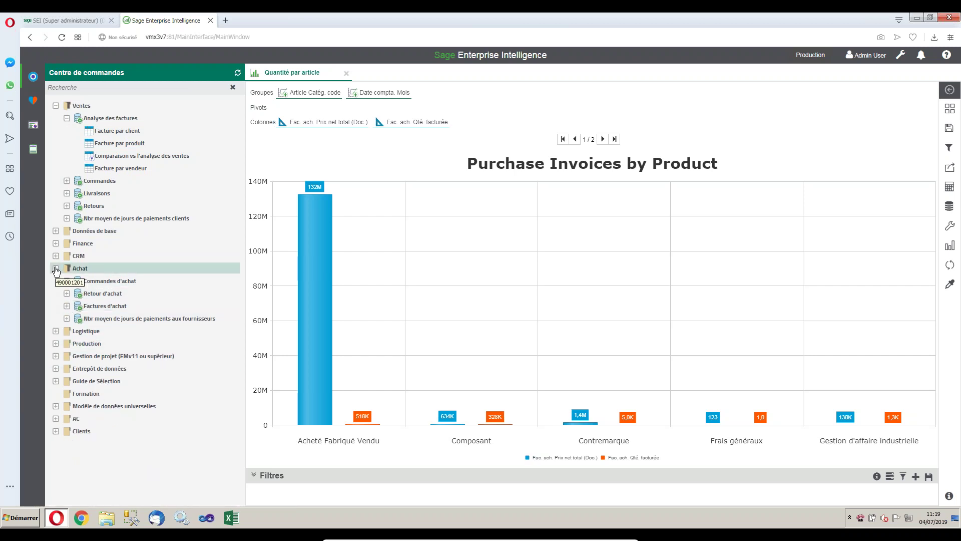
click(56, 269)
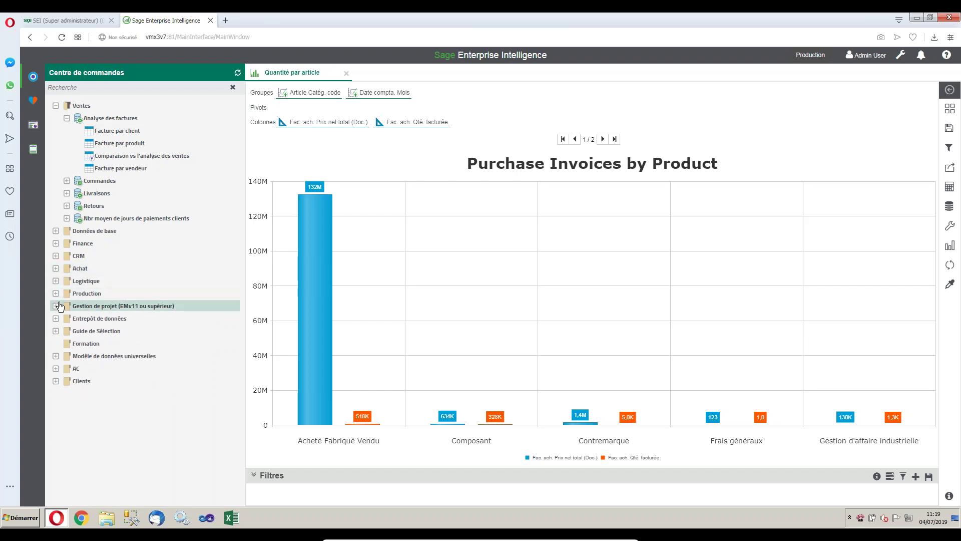
click(55, 105)
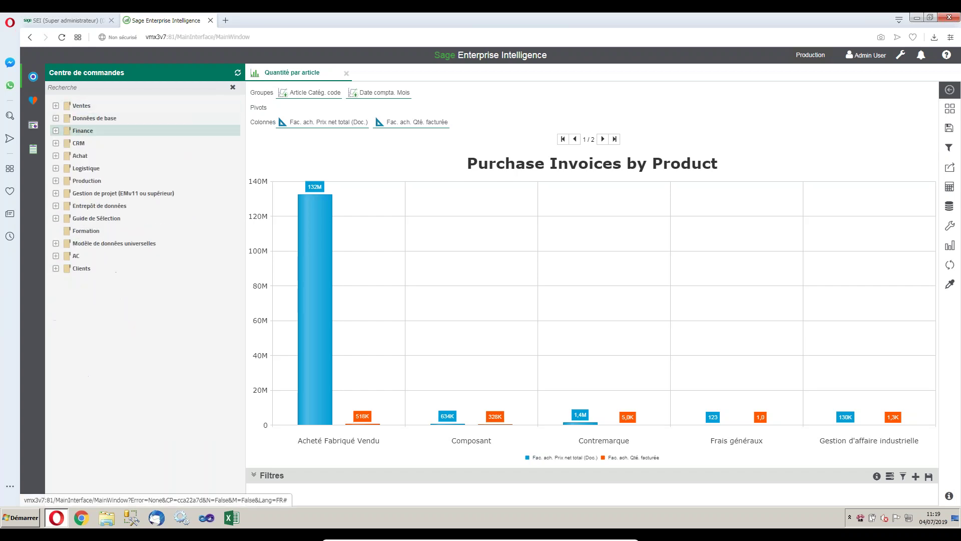
Expand Entrepôt de données > Cube de ventes > Top 5 + and select Top 10 représentants des ventes.
double_click(99, 205)
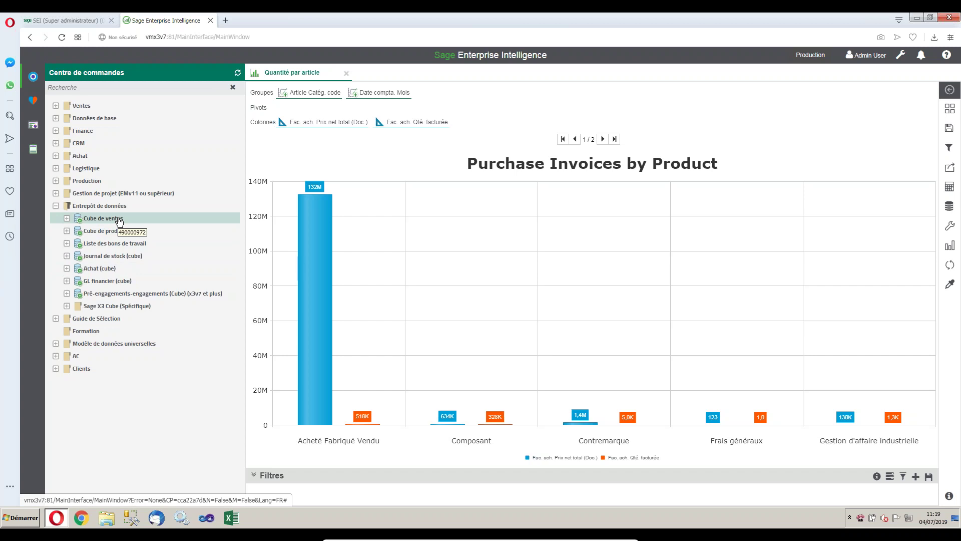
click(100, 219)
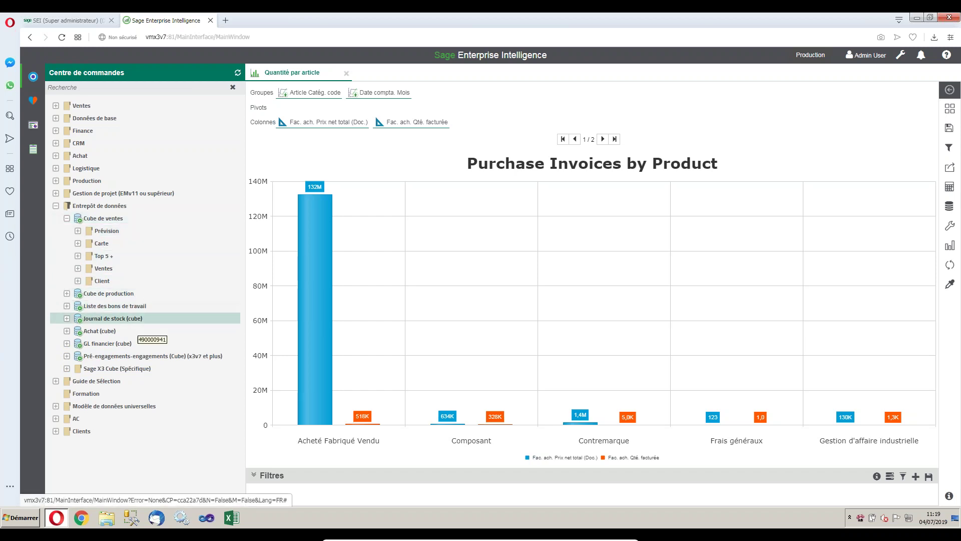
click(79, 256)
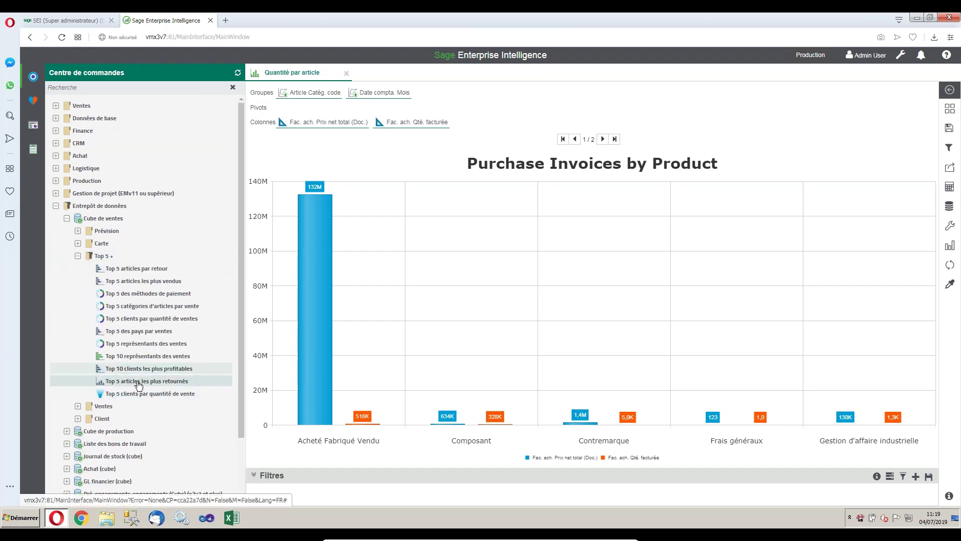
click(156, 357)
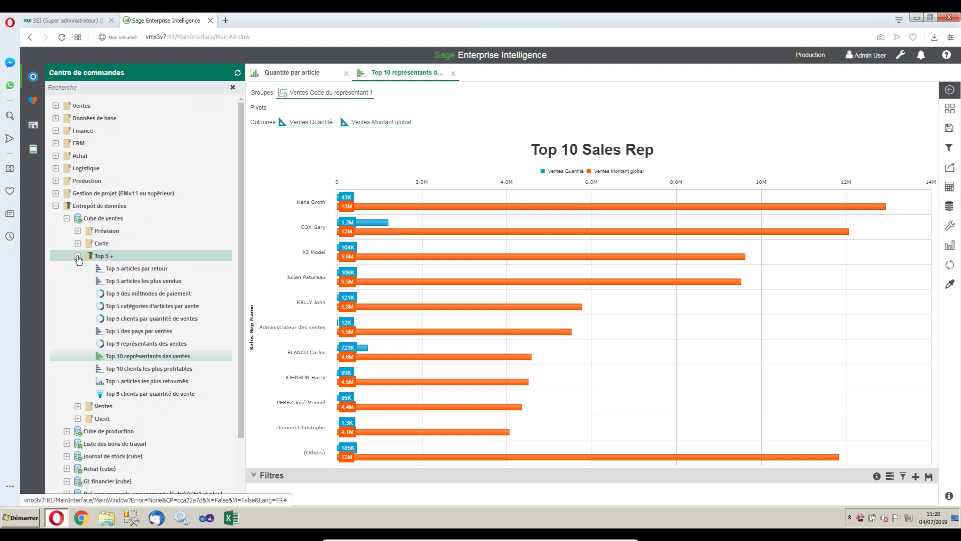
Collapse the Top 5 + and Entrepôt de données folders.
click(78, 256)
click(56, 207)
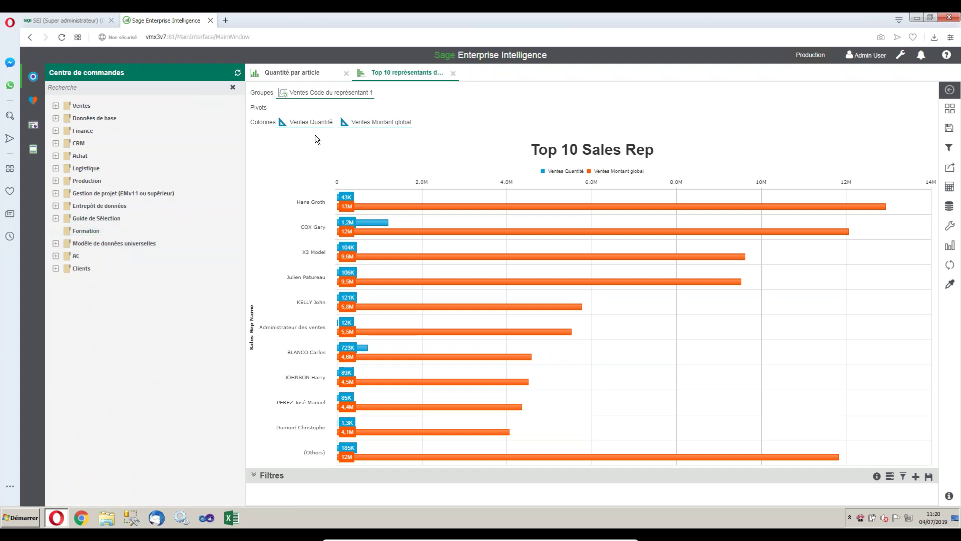
Close both report tabs, expand AC > Analyse des factures AC (W), and bring up its context menu.
click(349, 74)
click(347, 74)
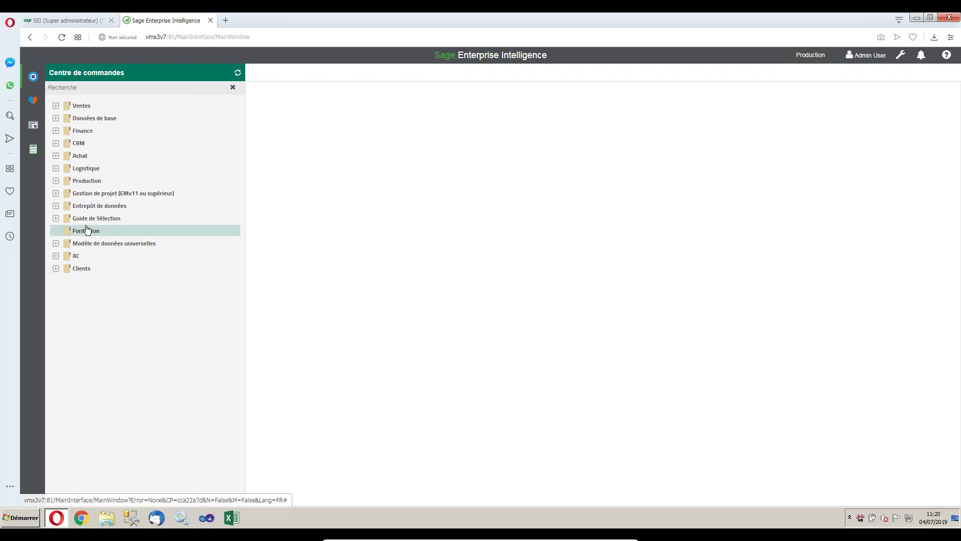
click(57, 256)
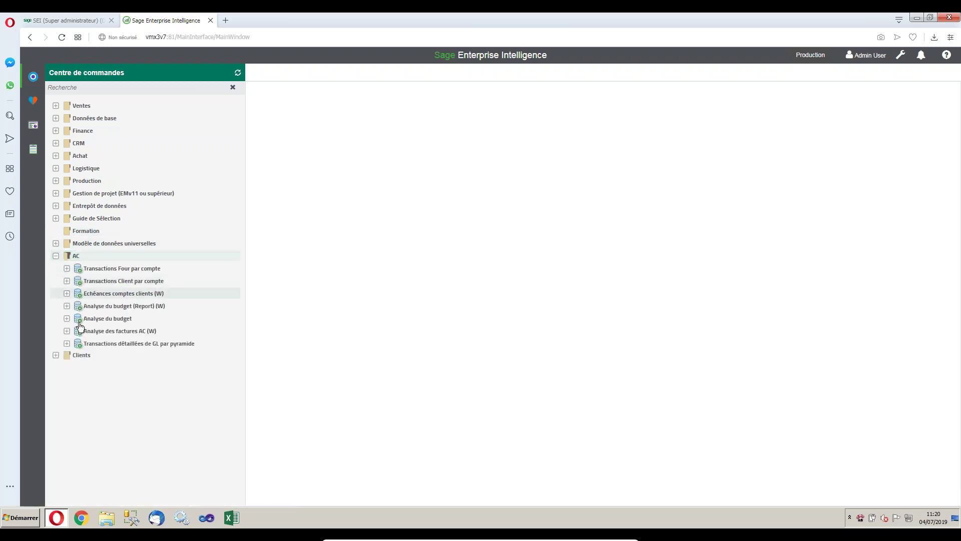
click(67, 332)
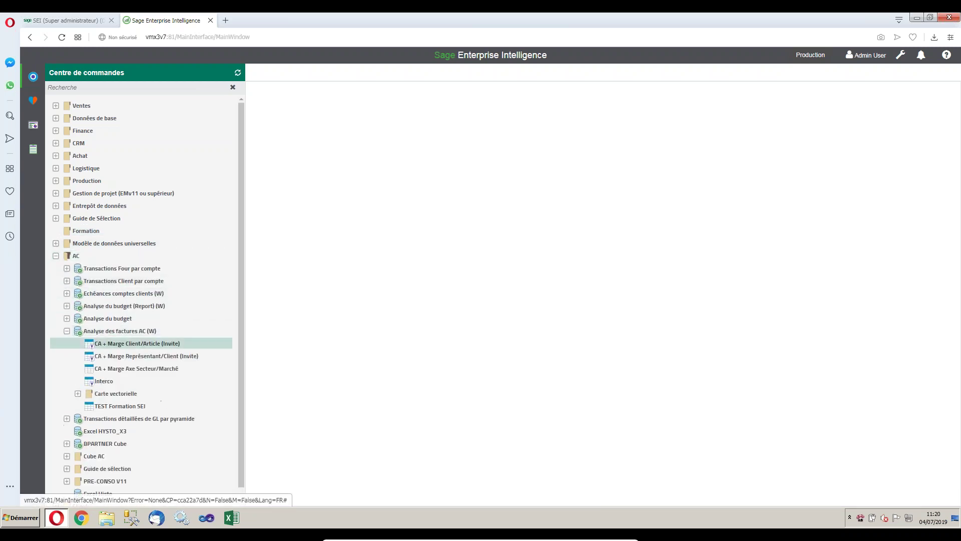
right_click(134, 331)
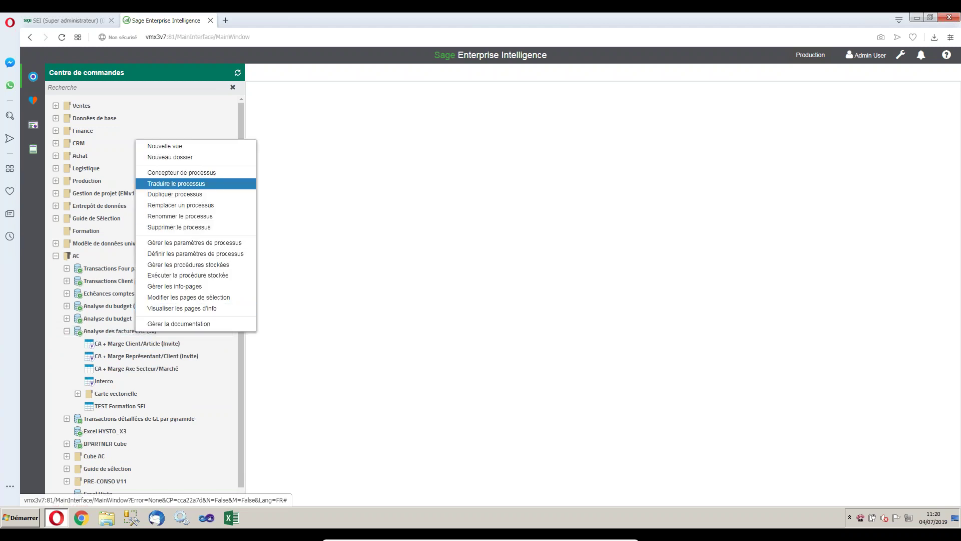
click(165, 146)
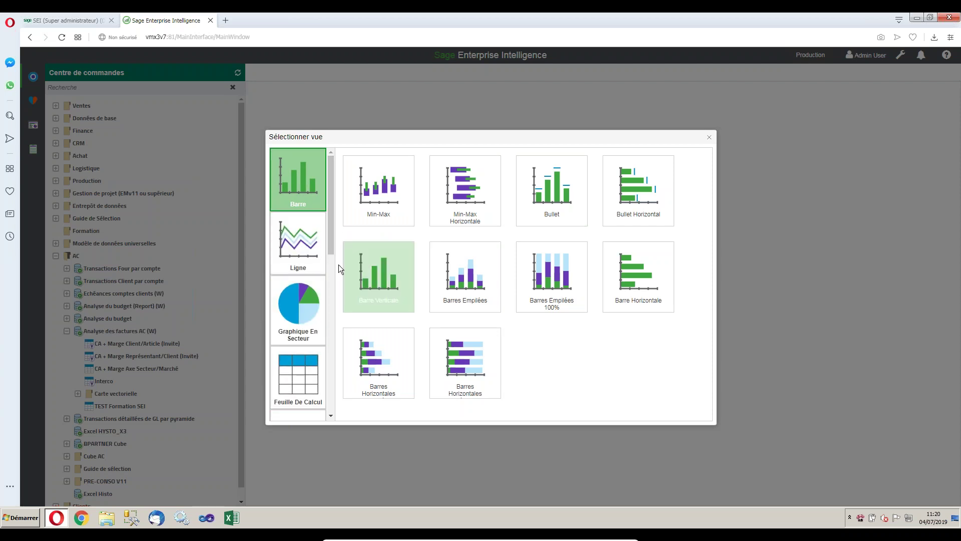
click(298, 250)
drag(332, 217, 331, 227)
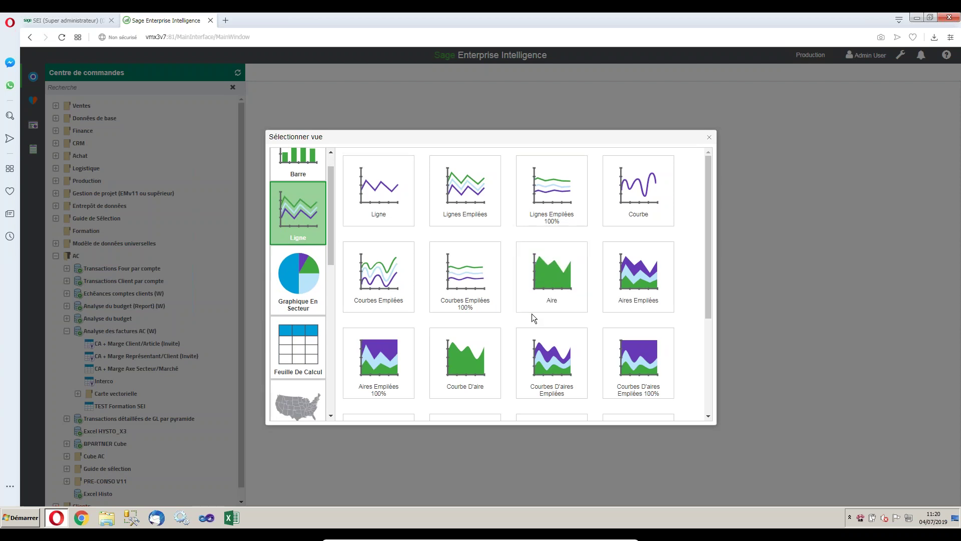
scroll(531, 313, down, 2)
click(307, 296)
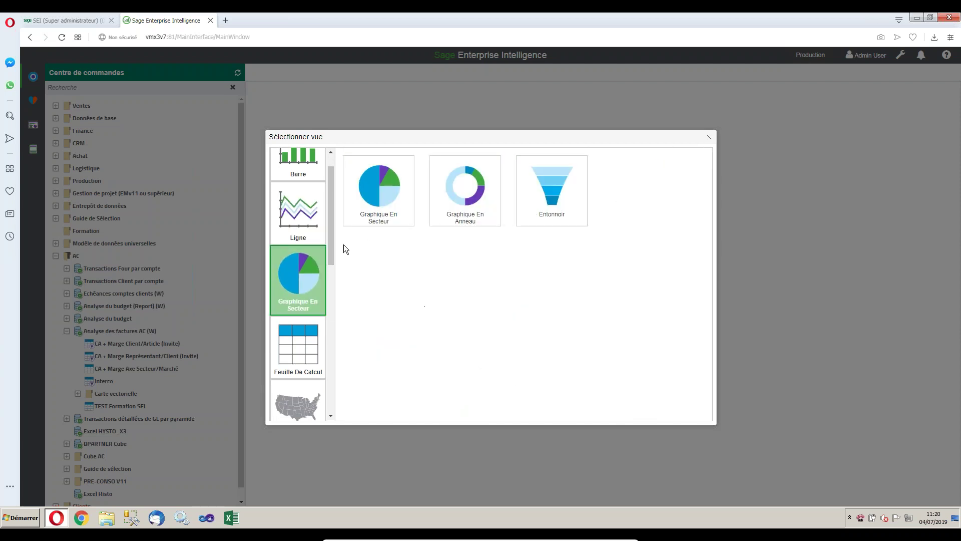
drag(332, 233, 331, 250)
click(294, 293)
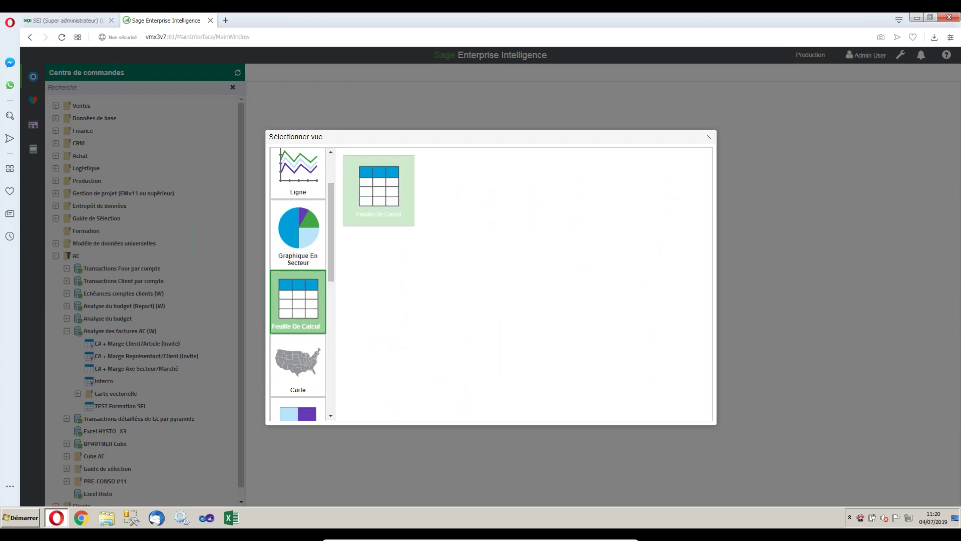
drag(333, 248, 333, 266)
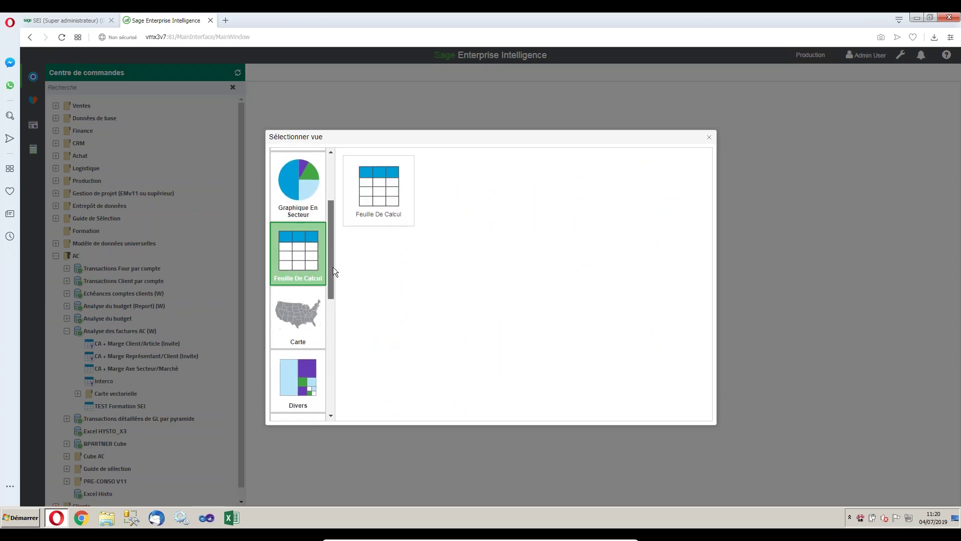
click(293, 321)
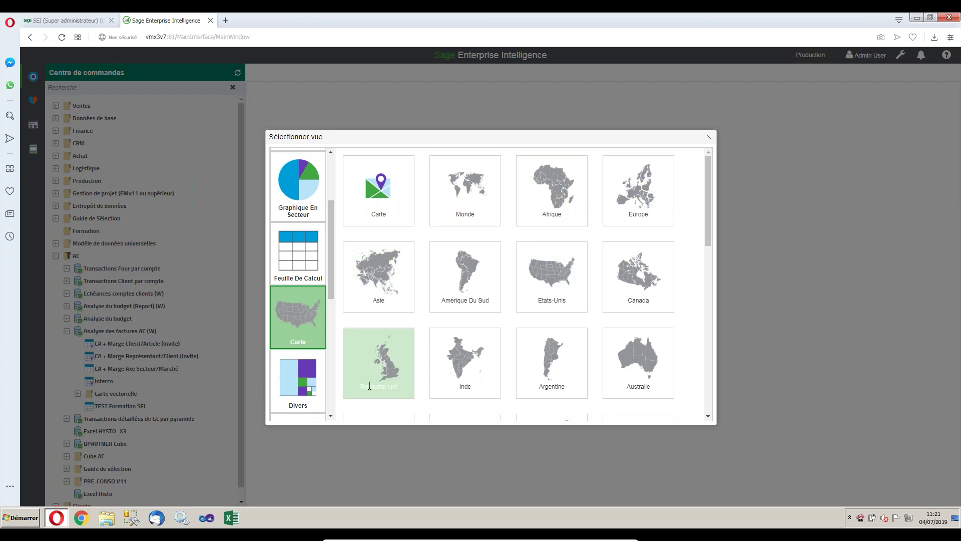
scroll(370, 386, down, 2)
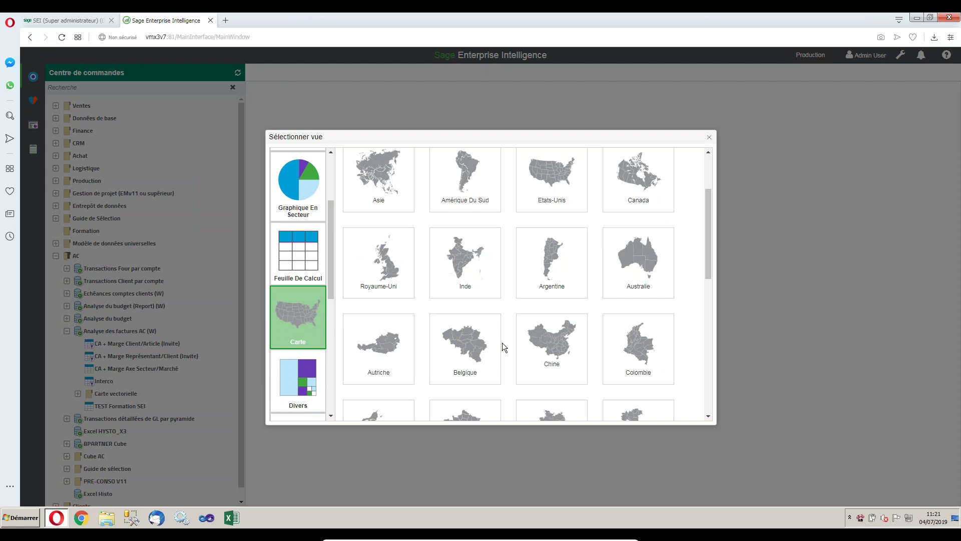
scroll(503, 342, down, 1)
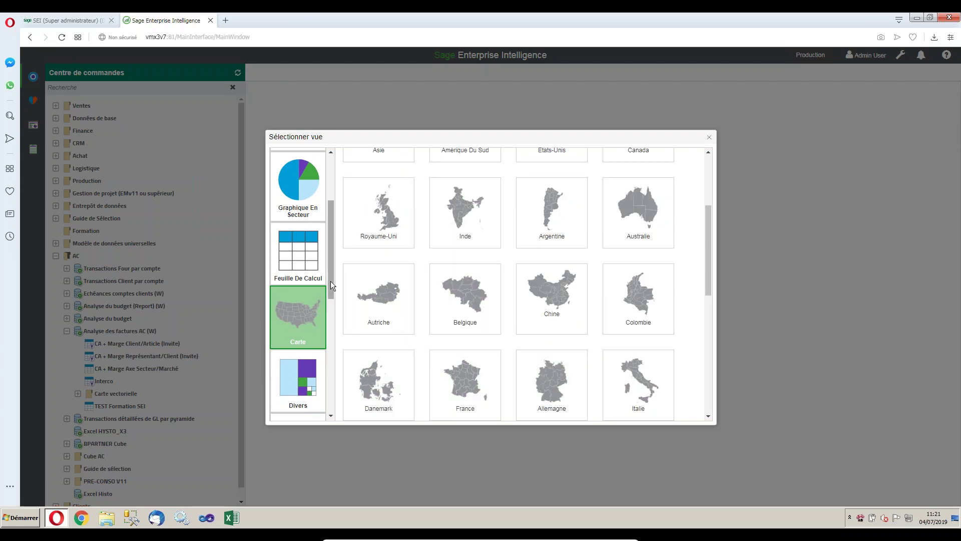
drag(331, 281, 331, 304)
click(316, 318)
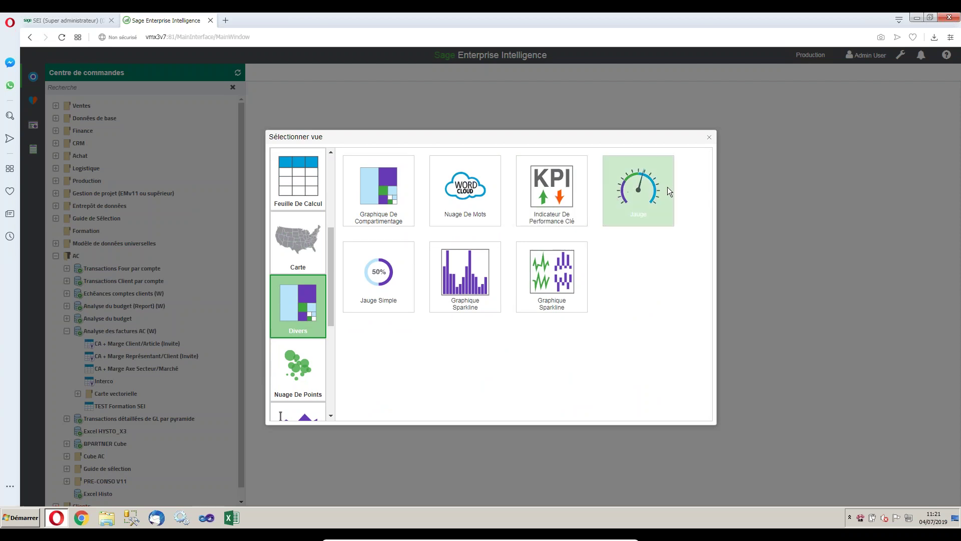
drag(331, 296, 331, 342)
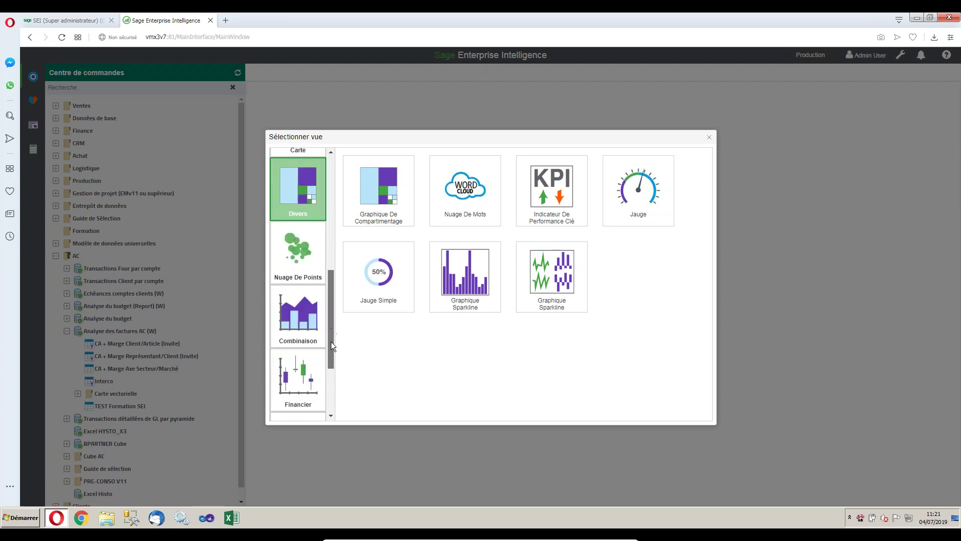
click(296, 265)
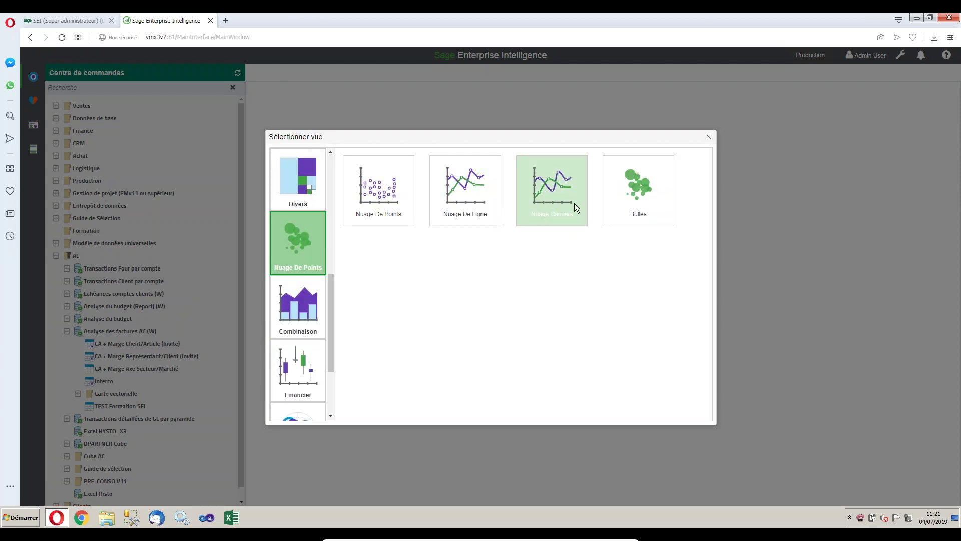
click(297, 308)
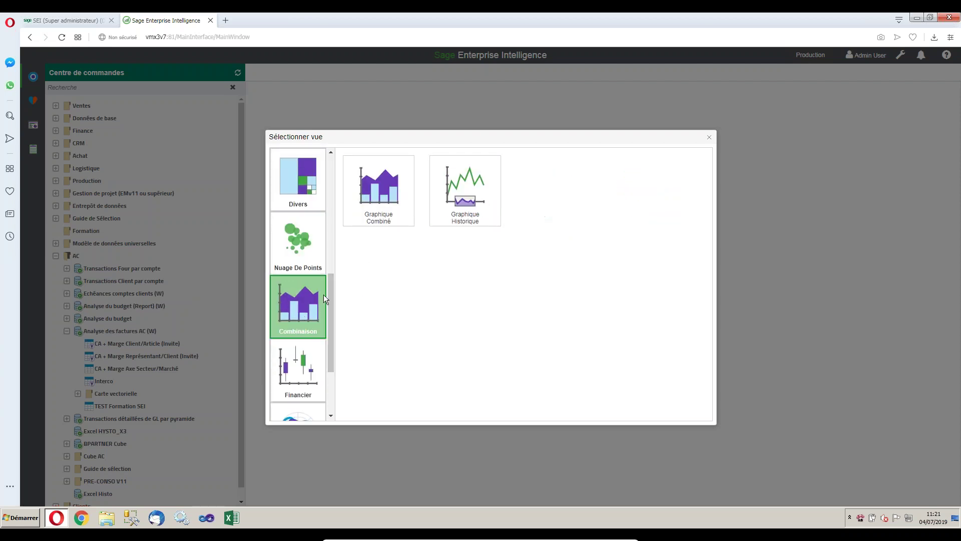
drag(332, 289, 331, 334)
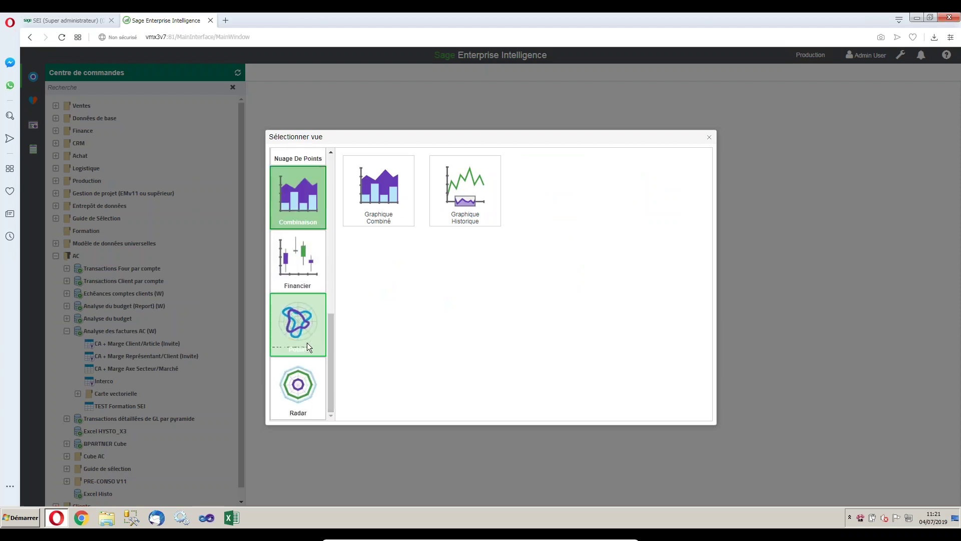
click(297, 393)
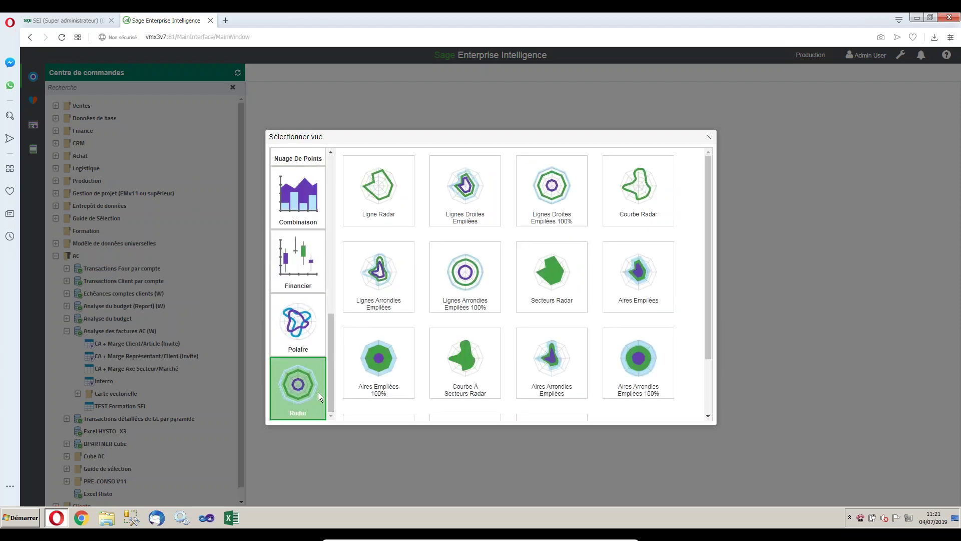
click(293, 327)
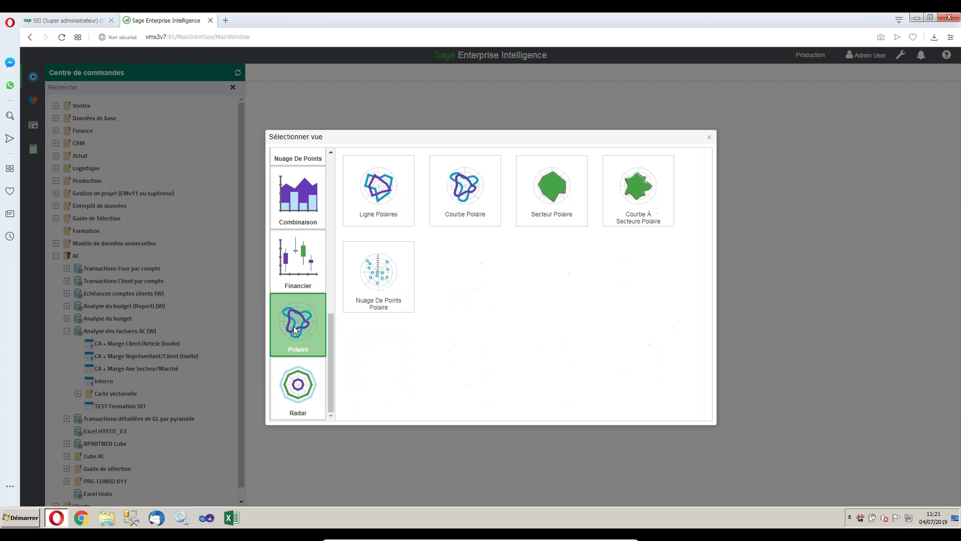
click(709, 137)
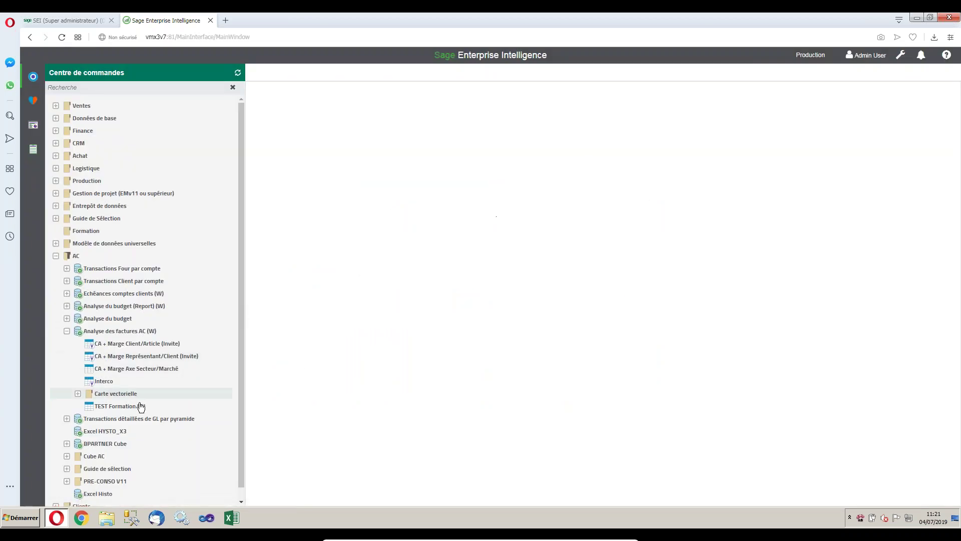
Create a new Feuille De Calcul view on Analyse des factures AC (W) named Webinar.
right_click(142, 335)
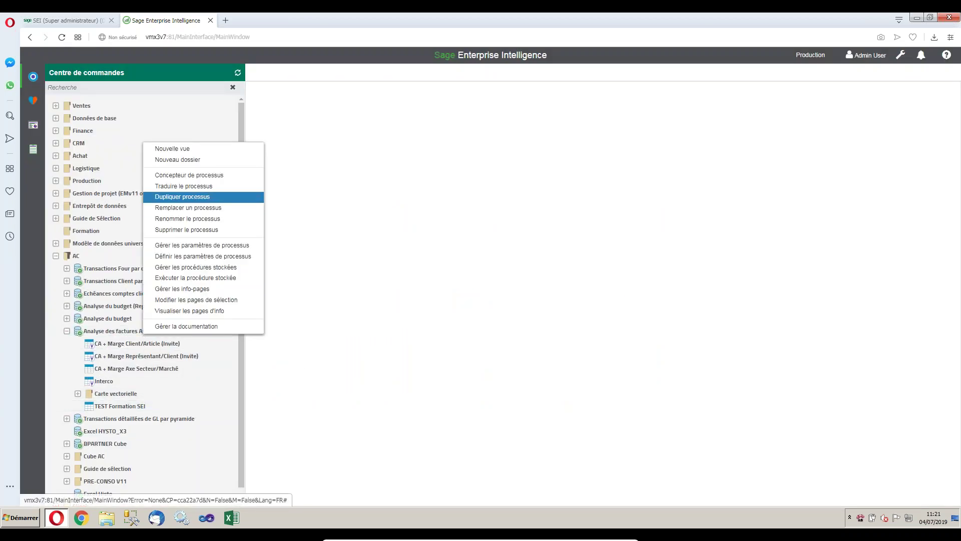
click(202, 149)
scroll(302, 299, up, 10)
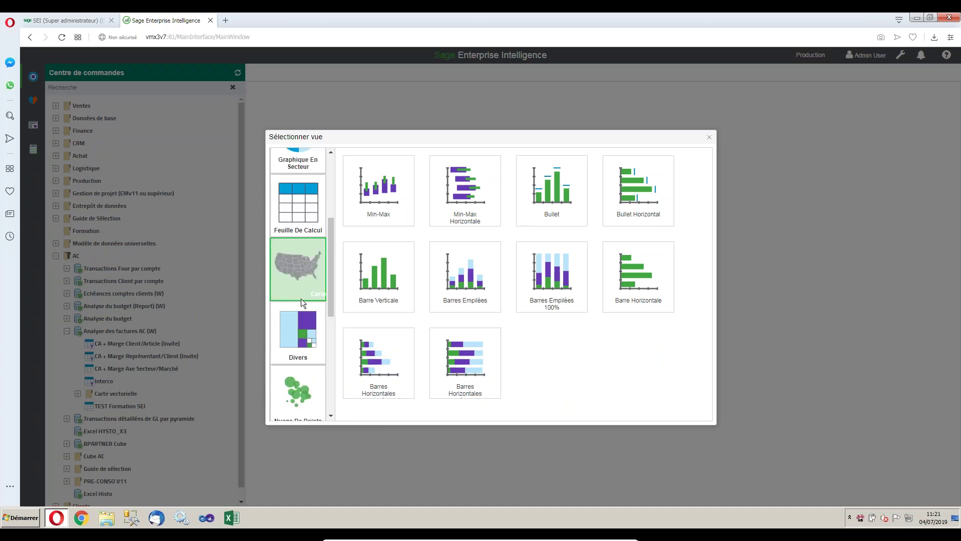
click(295, 380)
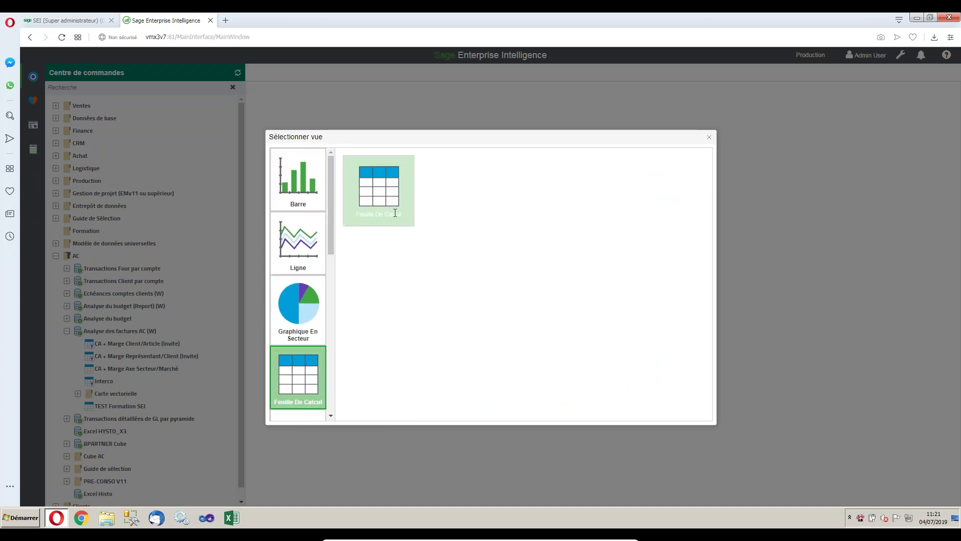
click(378, 184)
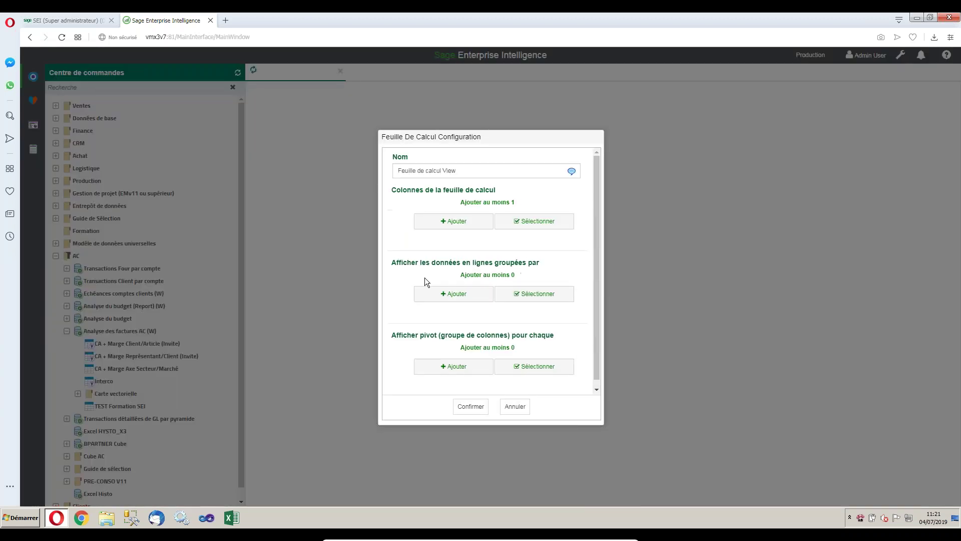
drag(477, 175, 384, 171)
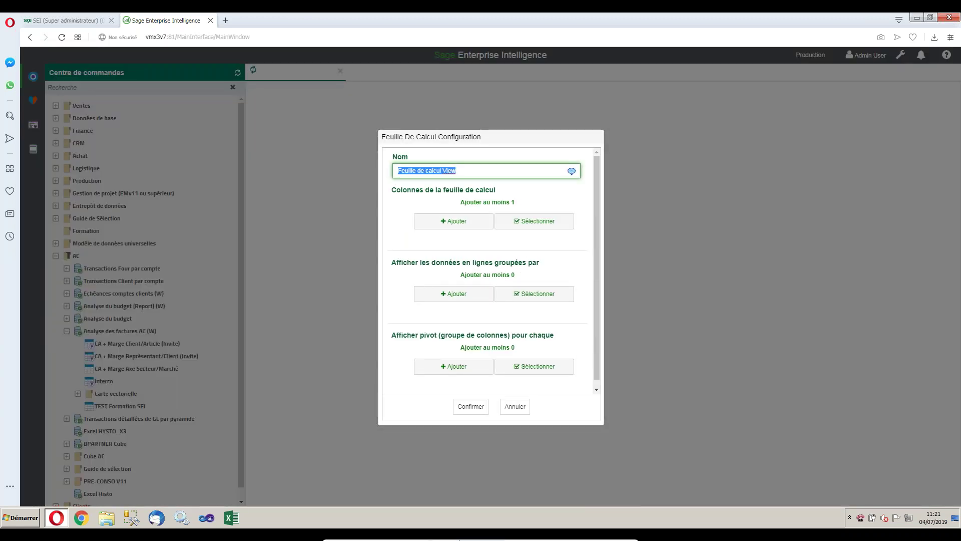
text(Webinar)
key(Tab)
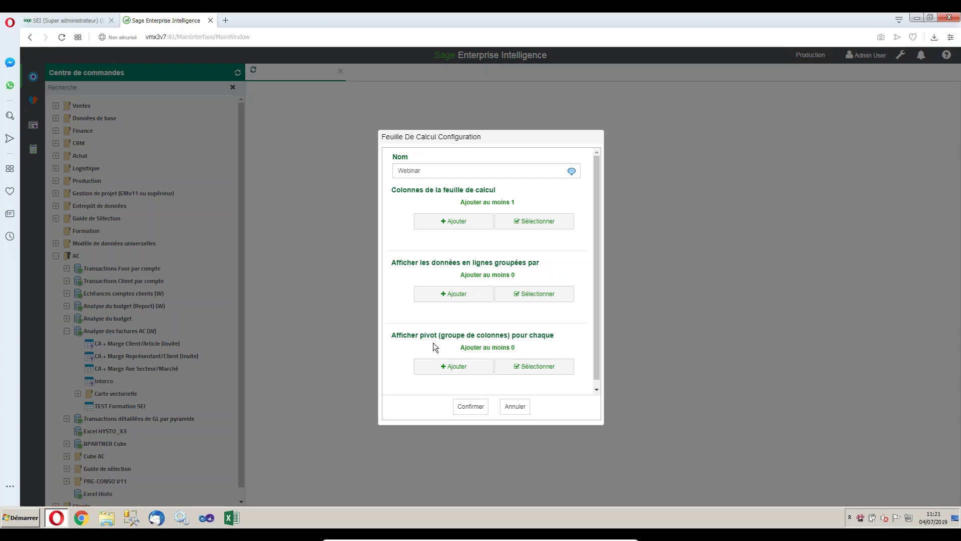
Add Code Client, Nom Société, Montant devise société and Marge devise société as columns.
click(456, 220)
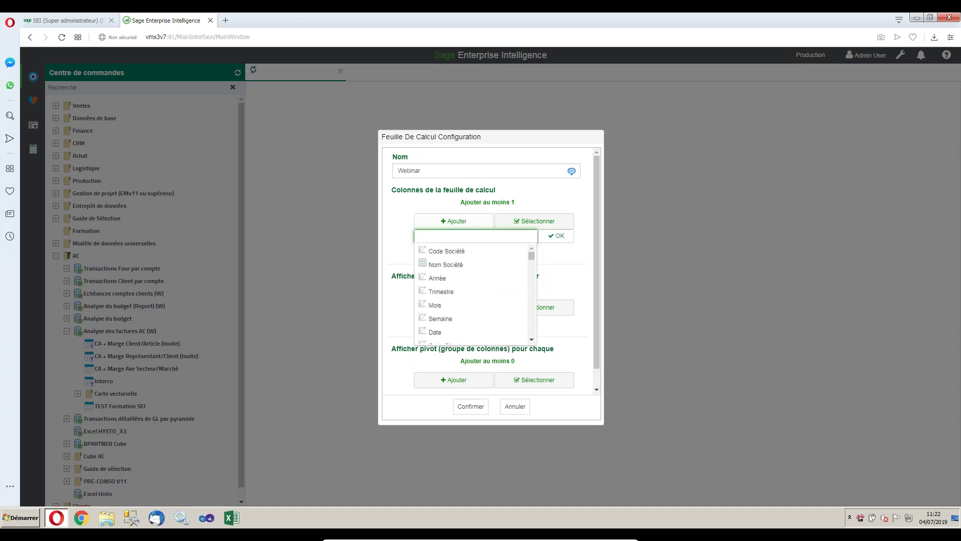
text(client)
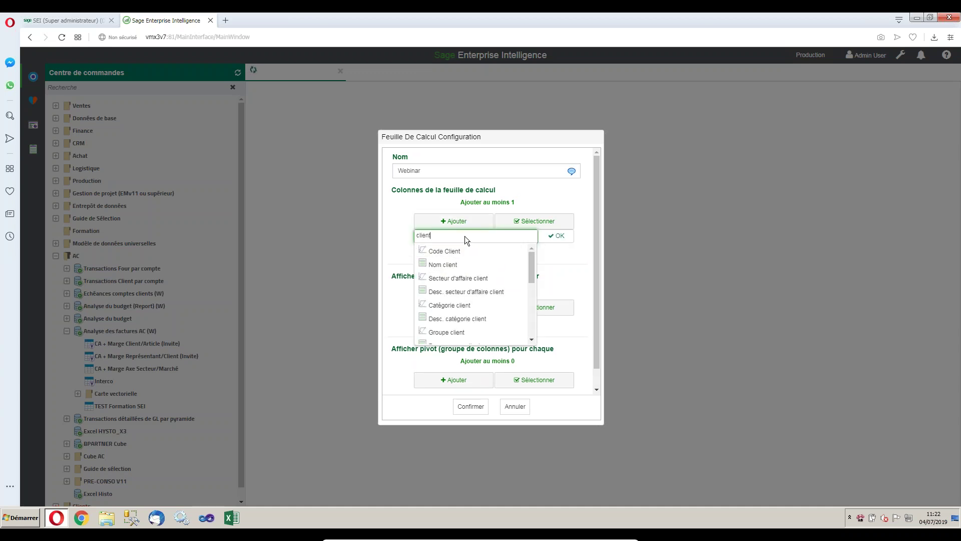
click(460, 251)
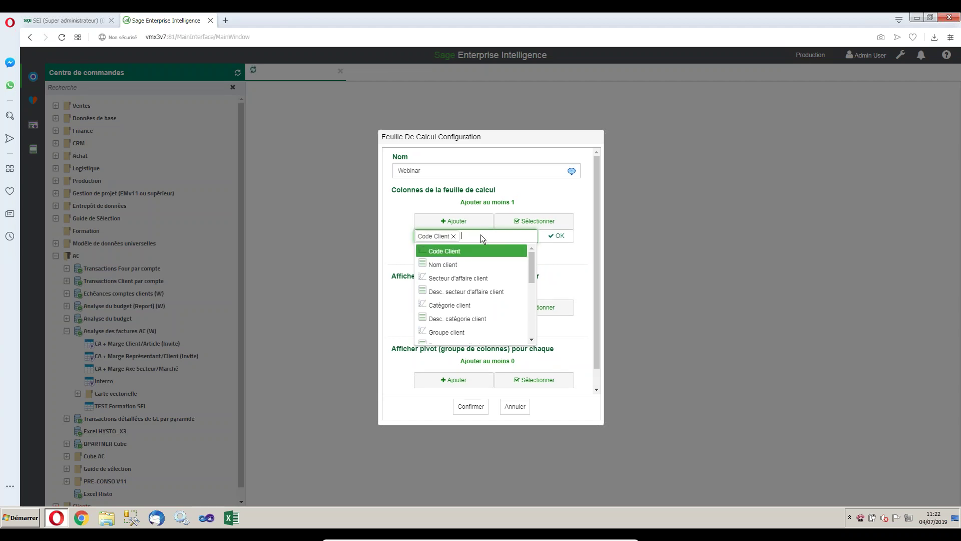
text(nom)
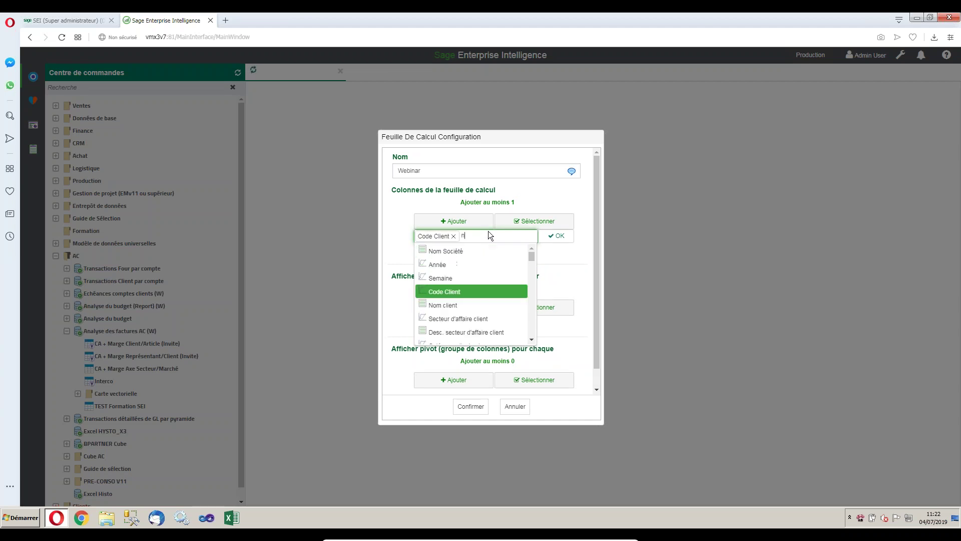
click(452, 250)
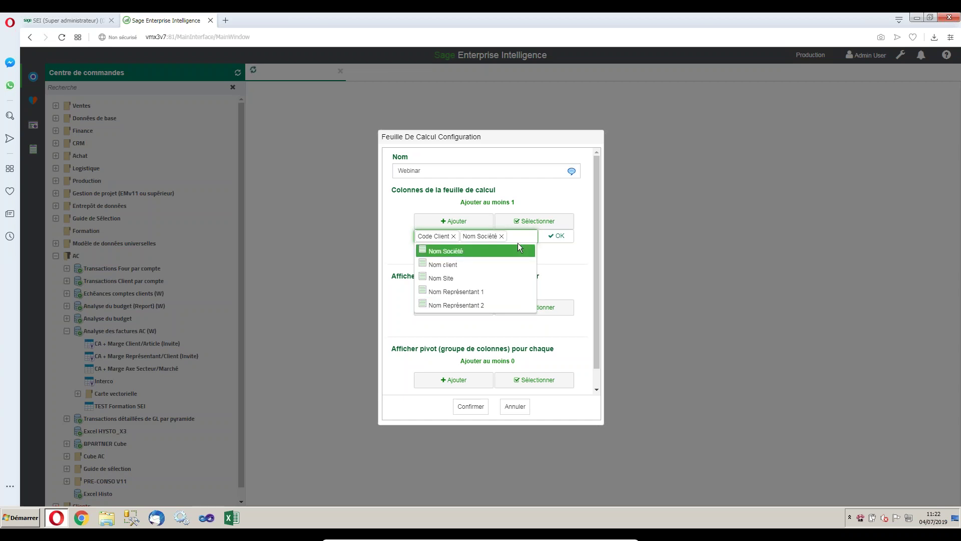
click(526, 236)
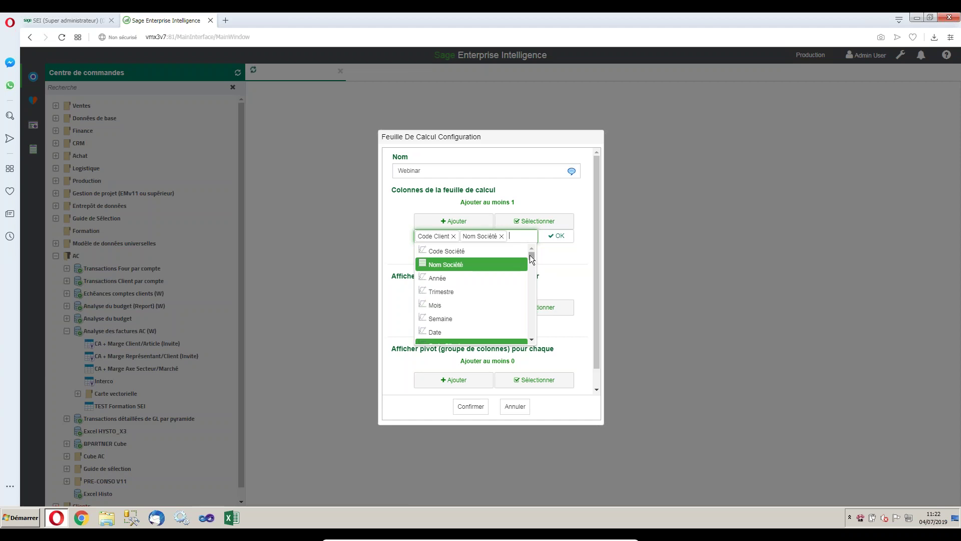
drag(532, 254, 530, 319)
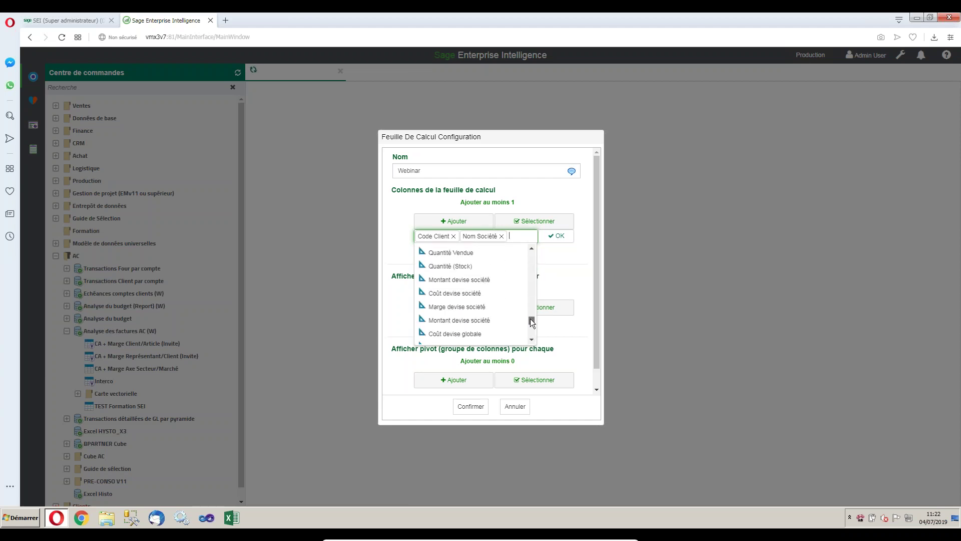
click(483, 279)
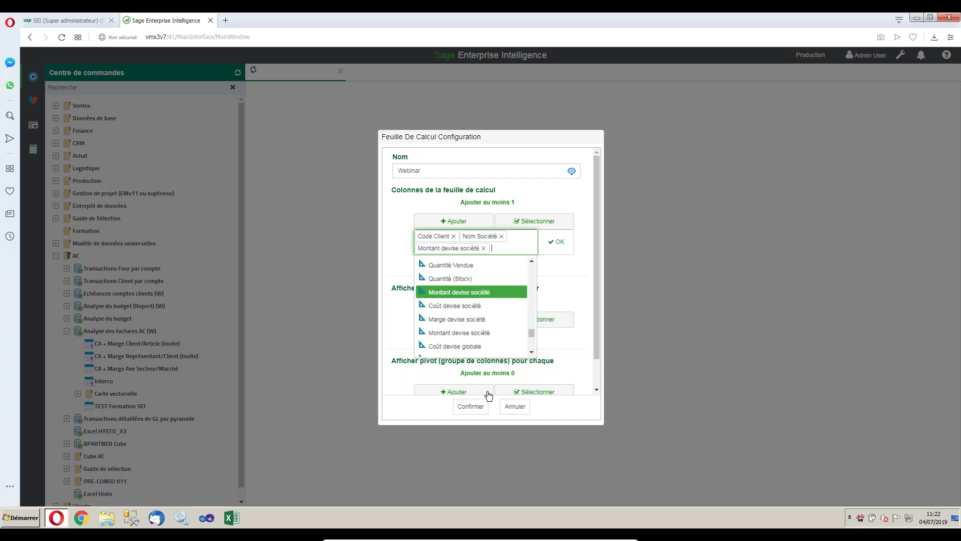
click(489, 320)
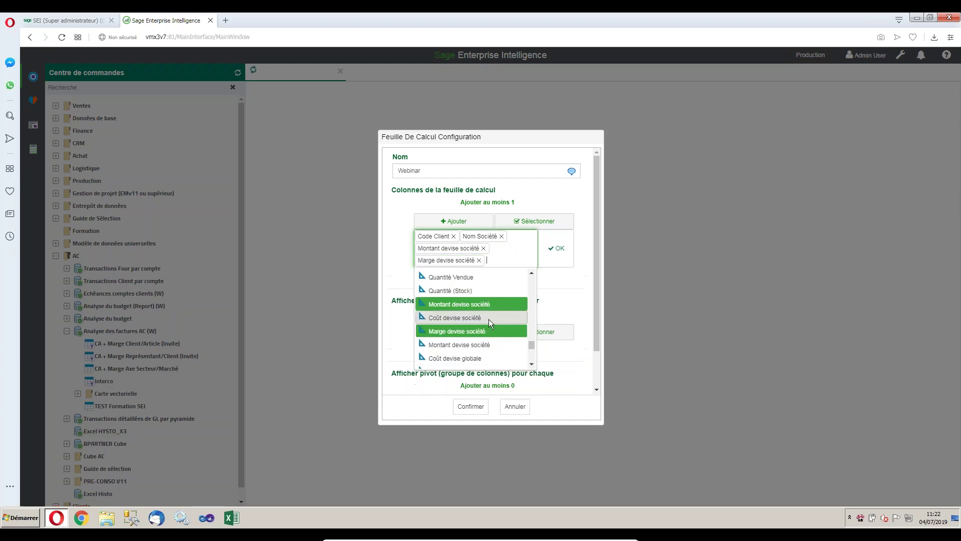
click(557, 249)
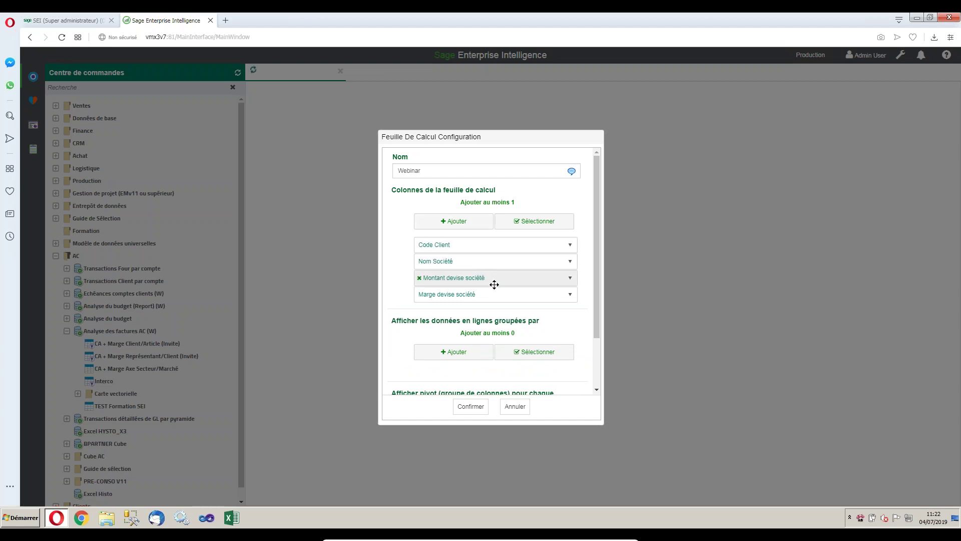
Group the rows by Code Société and confirm the Webinar sheet.
scroll(501, 298, down, 1)
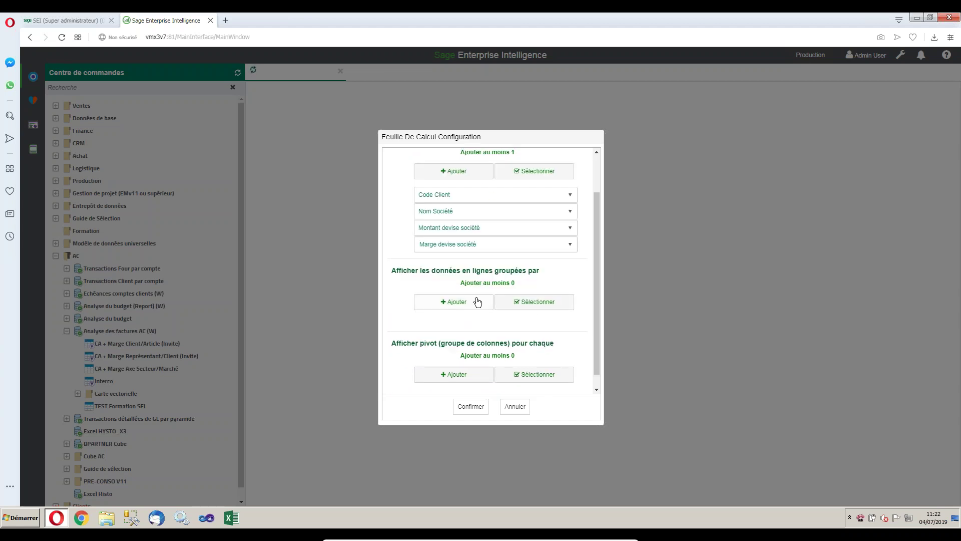
click(450, 305)
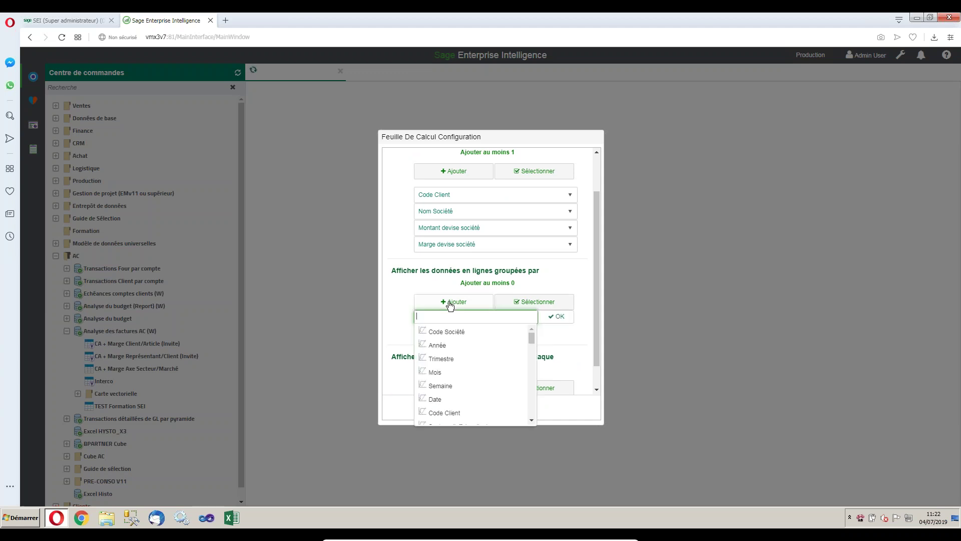
click(461, 334)
click(559, 317)
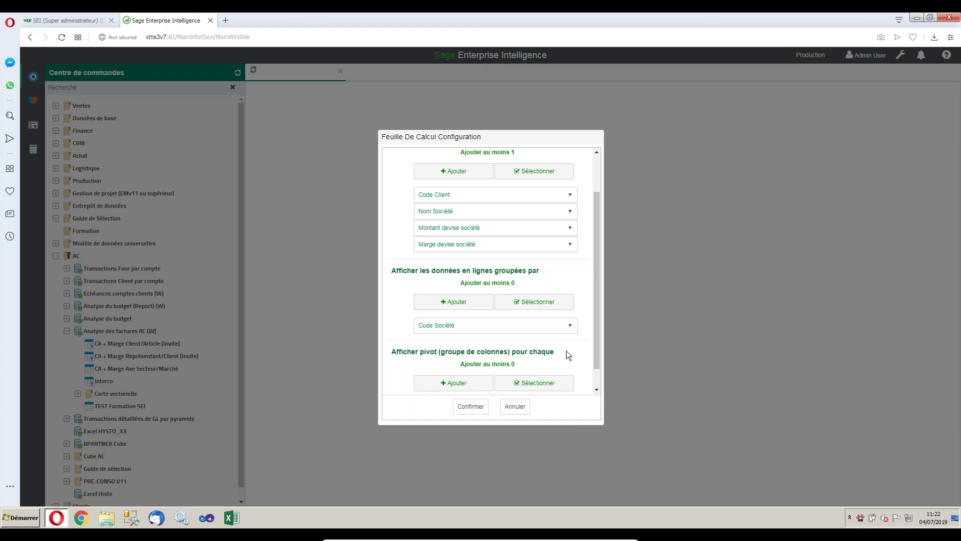
scroll(566, 351, down, 1)
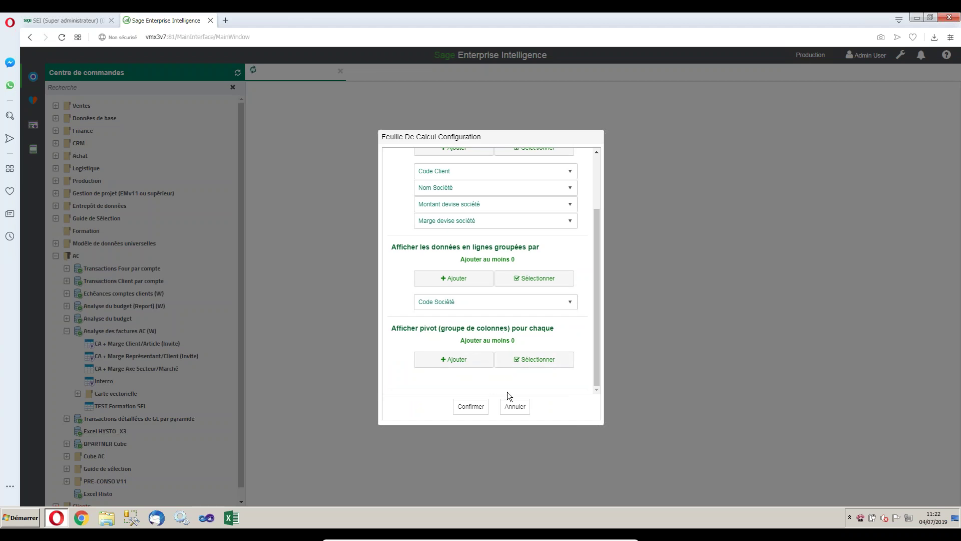
click(473, 410)
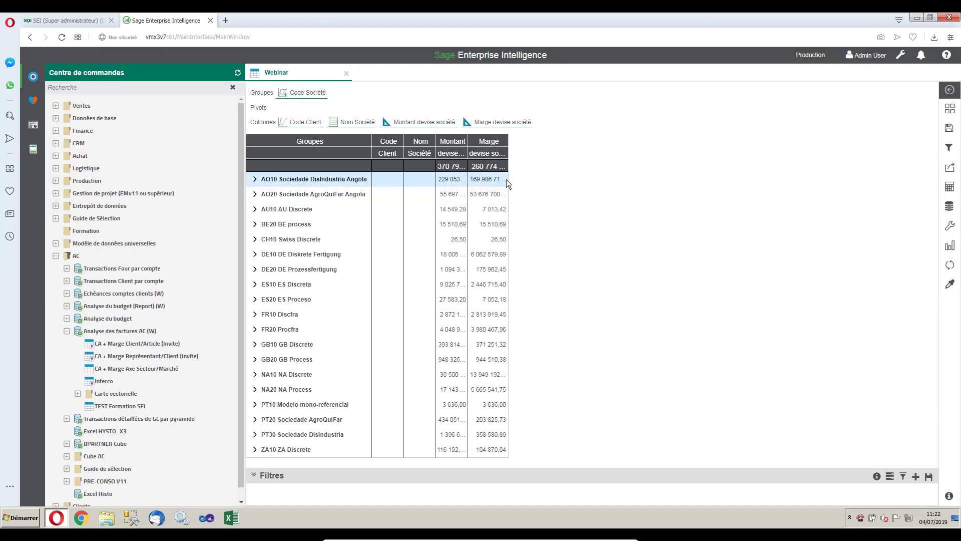
click(951, 231)
Fit all Webinar sheet columns to their contents with Ajuster tout.
click(860, 125)
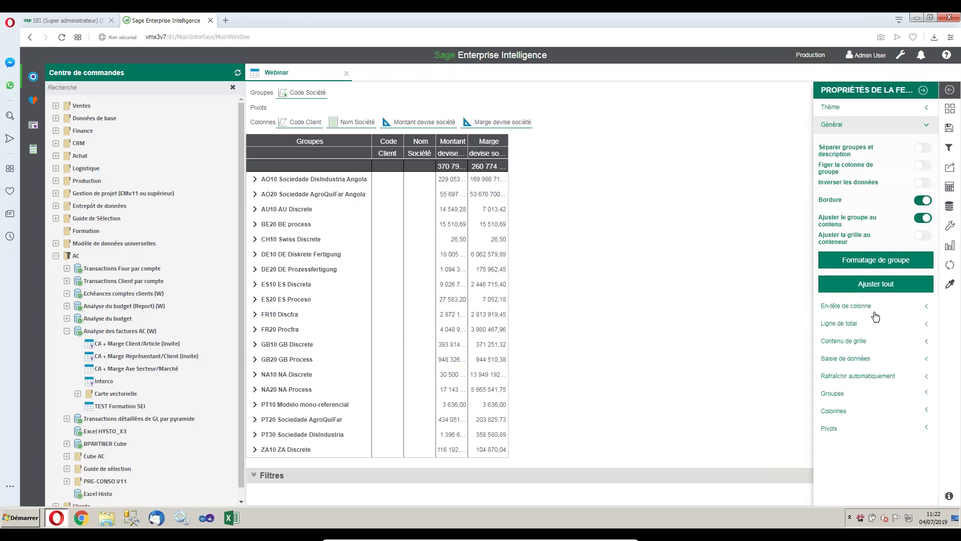
click(885, 286)
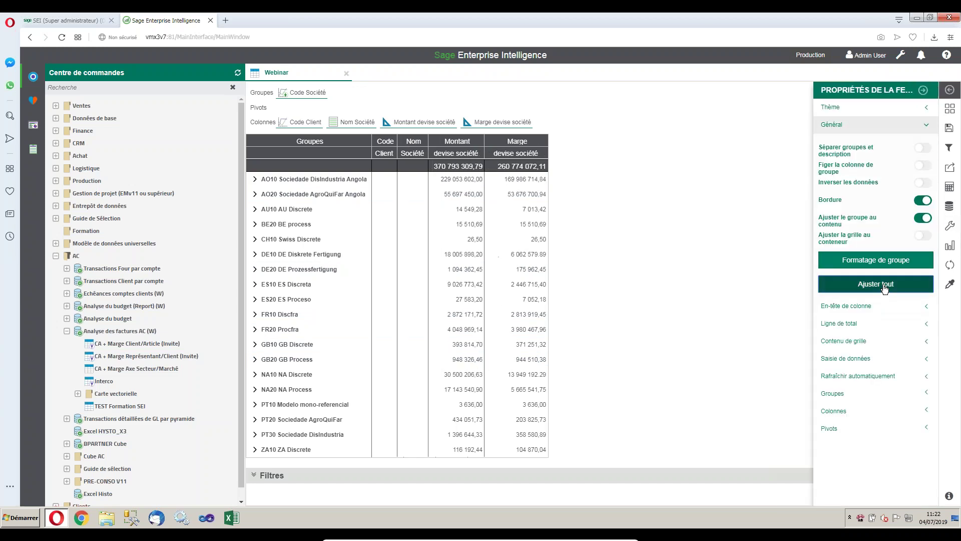
click(923, 90)
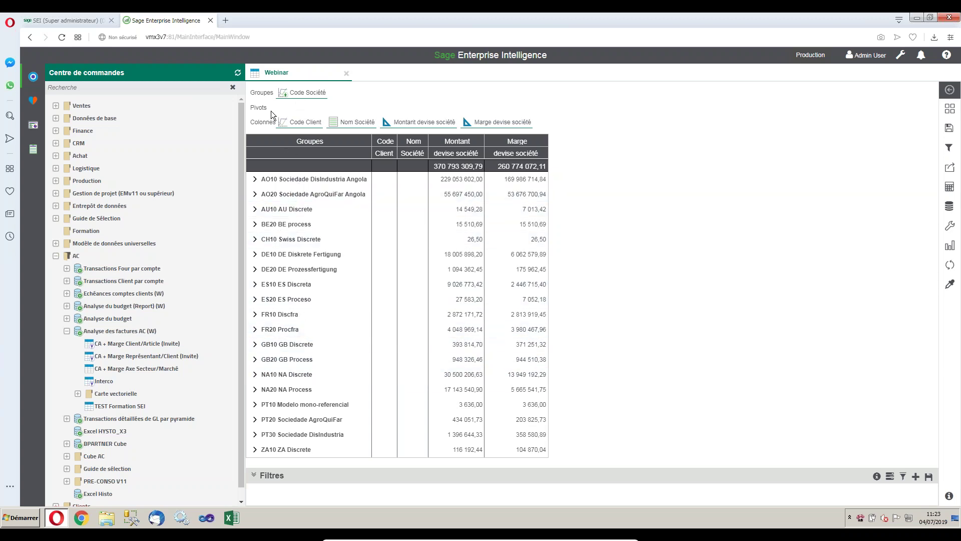
Expand the FR10 Discfra group's detail rows, then collapse it again.
mouse_move(307, 121)
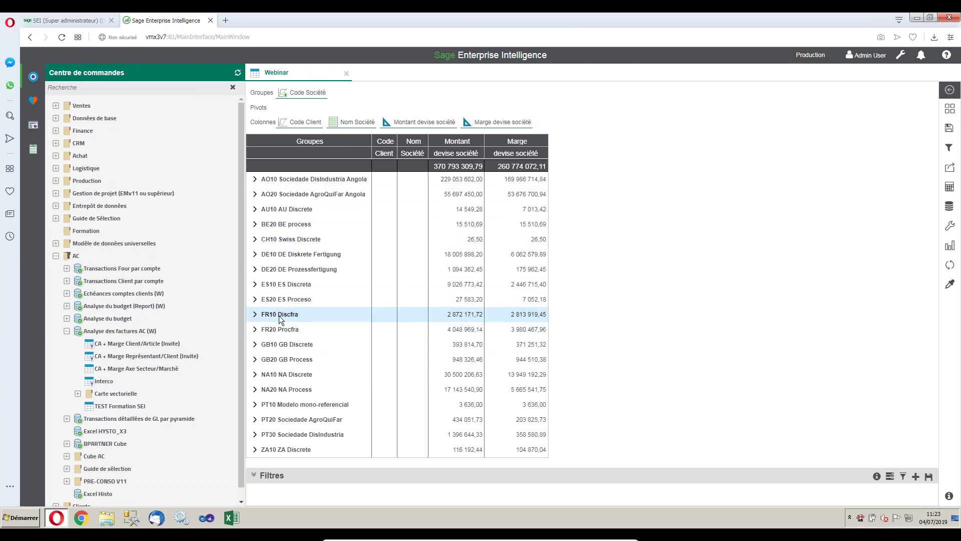
click(255, 314)
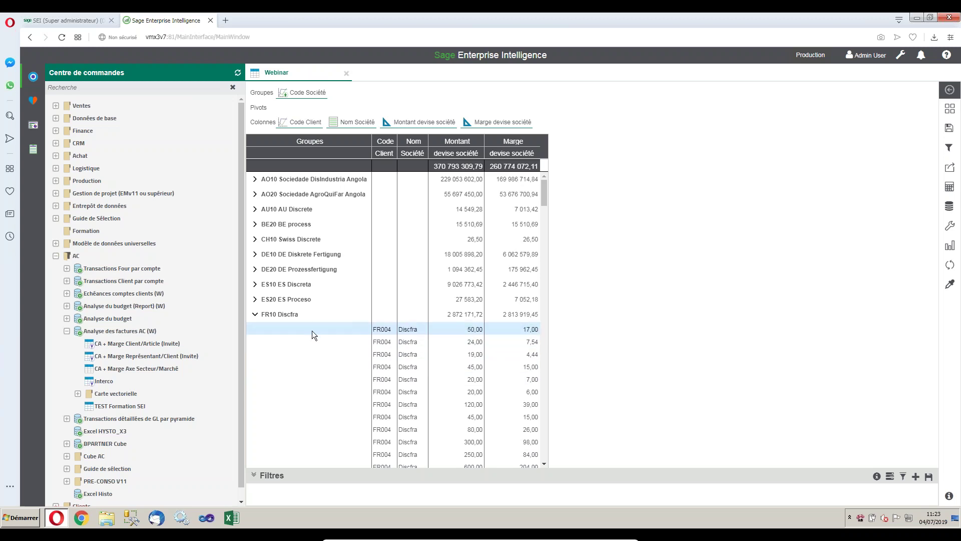
click(255, 315)
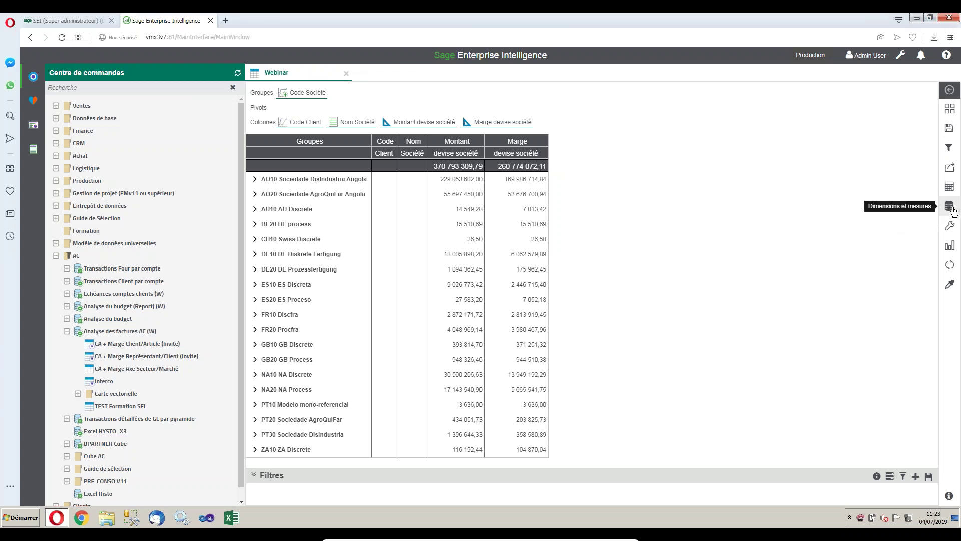
Browse the Dimension, Description and Mesure lists in Dimensions et mesures, leaving Dimension expanded.
click(952, 209)
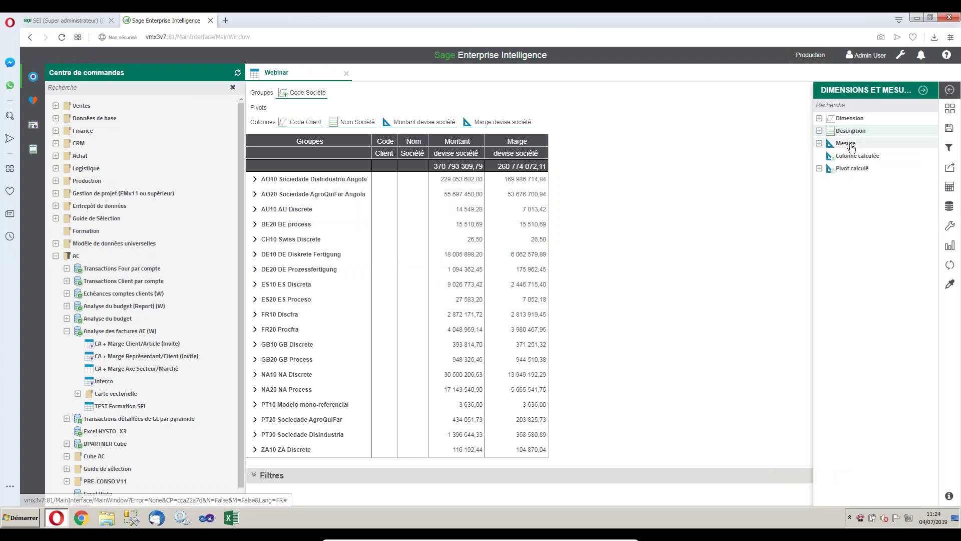
click(820, 119)
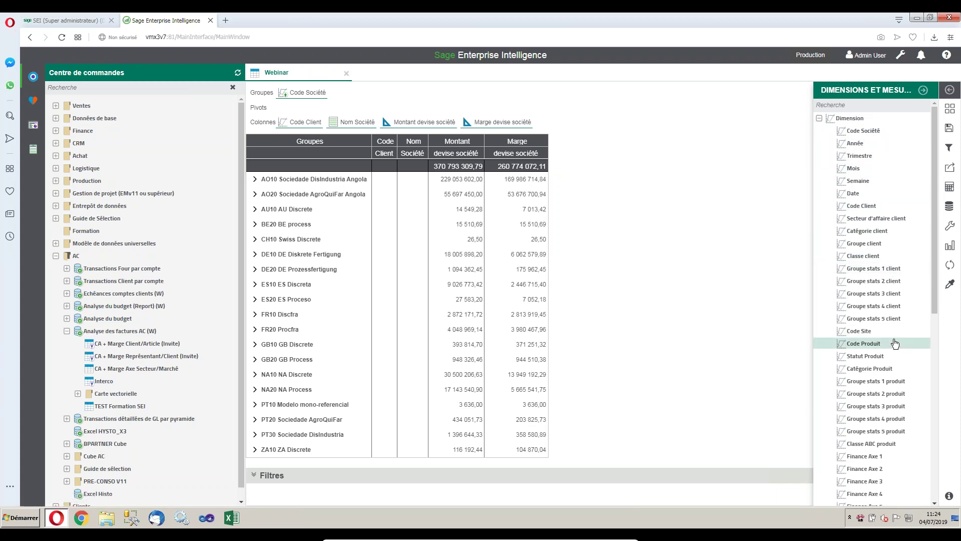
click(819, 118)
click(819, 131)
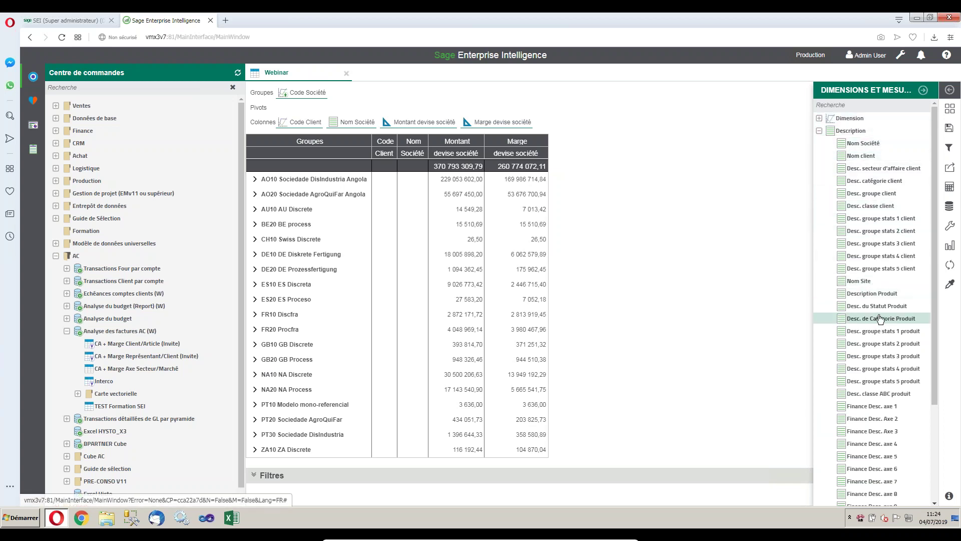
click(819, 131)
click(820, 144)
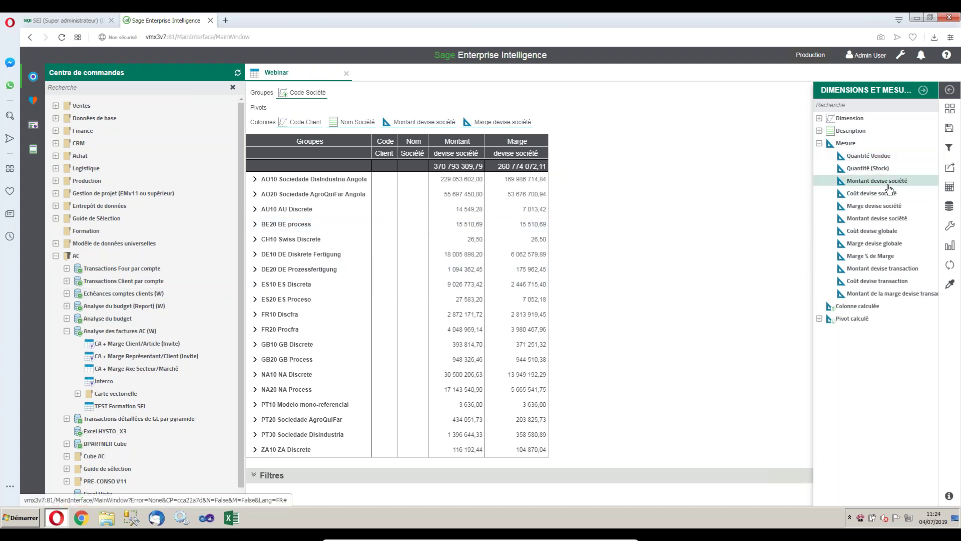
click(893, 231)
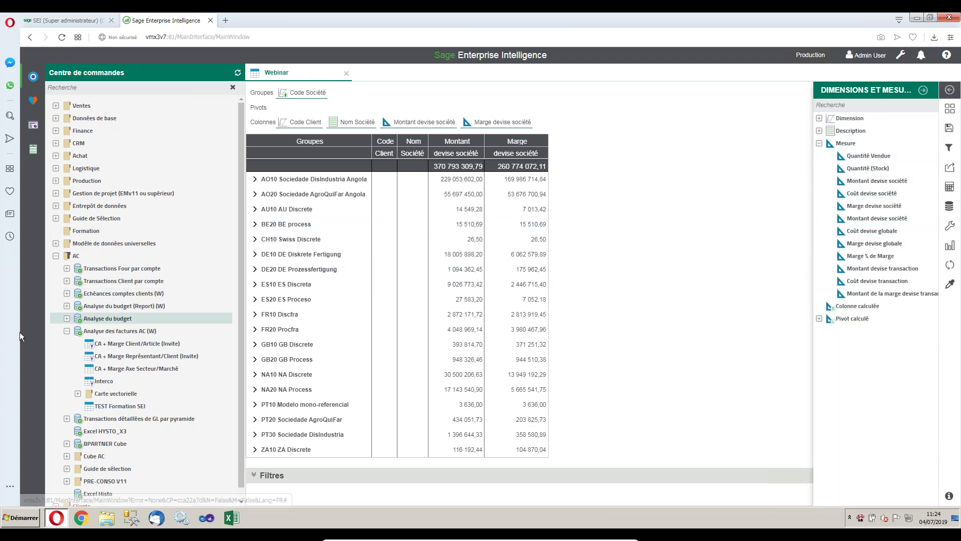
click(165, 306)
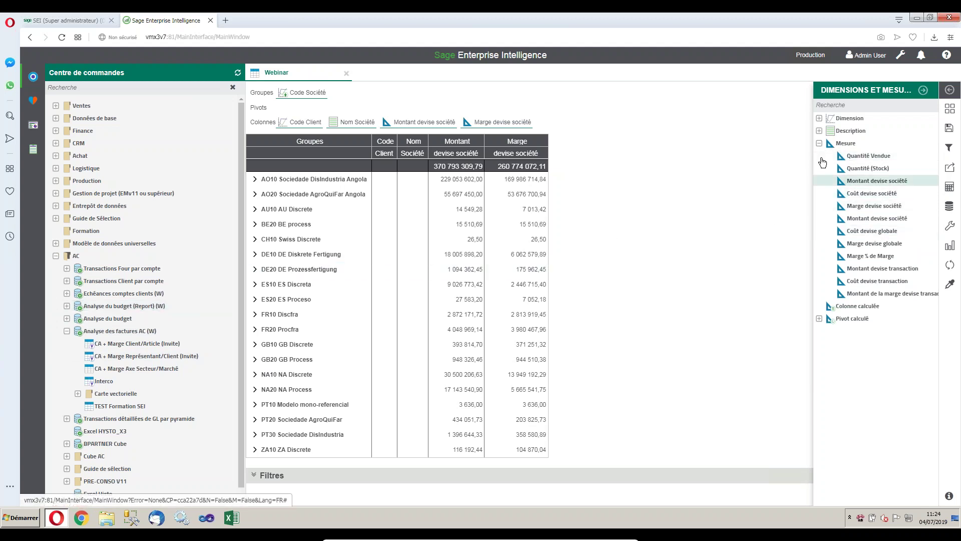
click(819, 144)
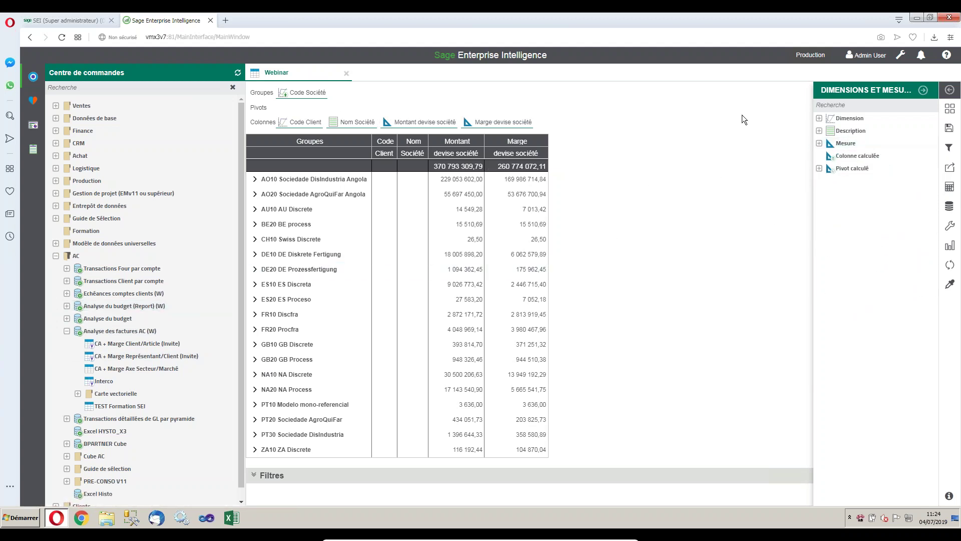
click(818, 118)
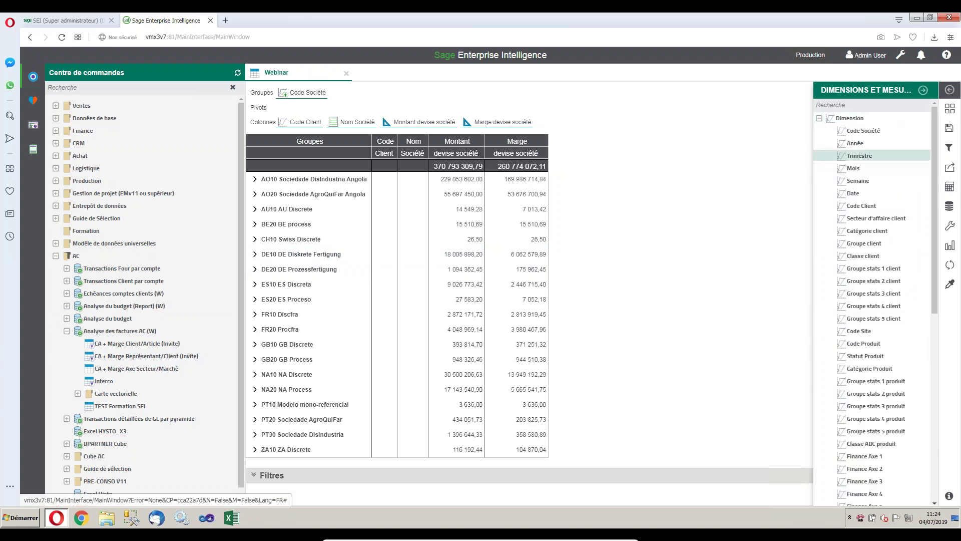
Add Année, then Trimestre, as pivots on the Webinar table.
drag(854, 143, 437, 106)
drag(352, 109, 291, 106)
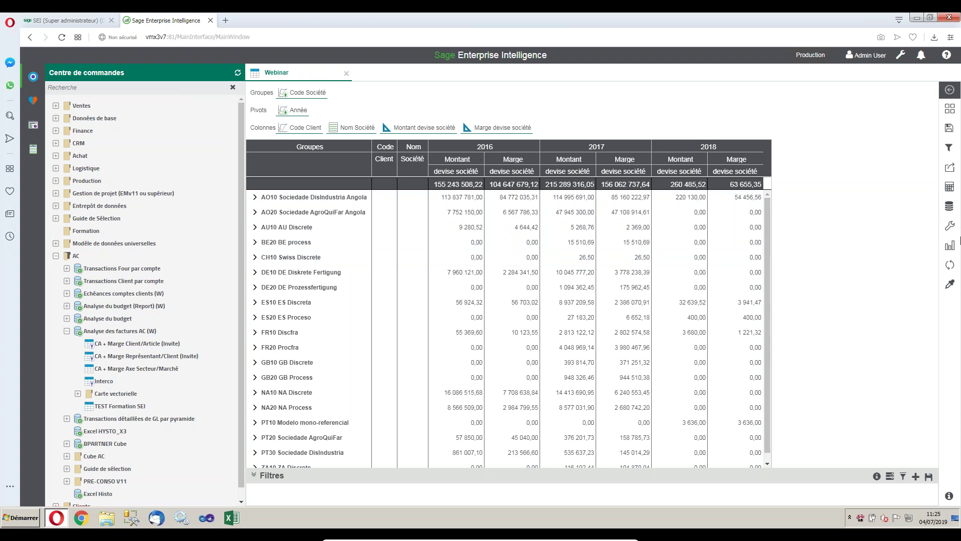
click(949, 207)
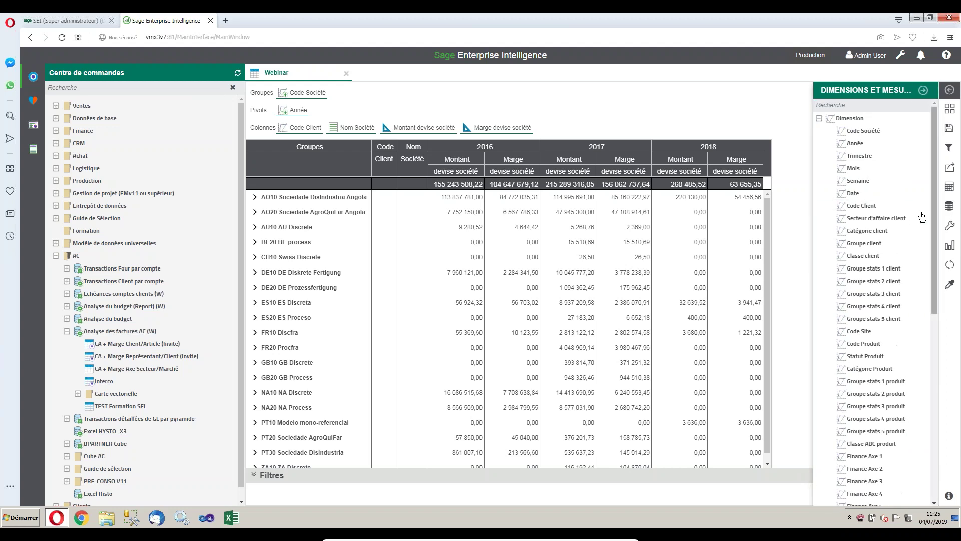
click(819, 119)
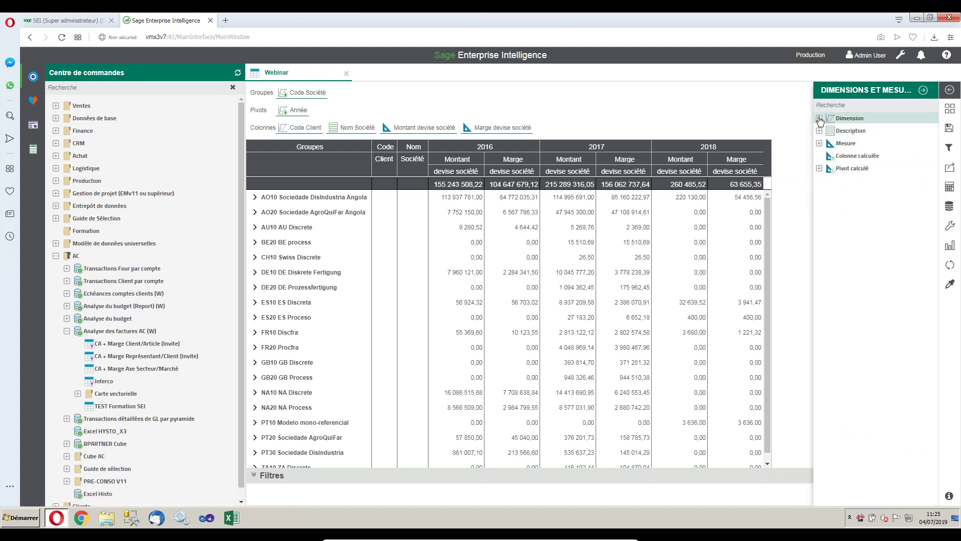
click(819, 119)
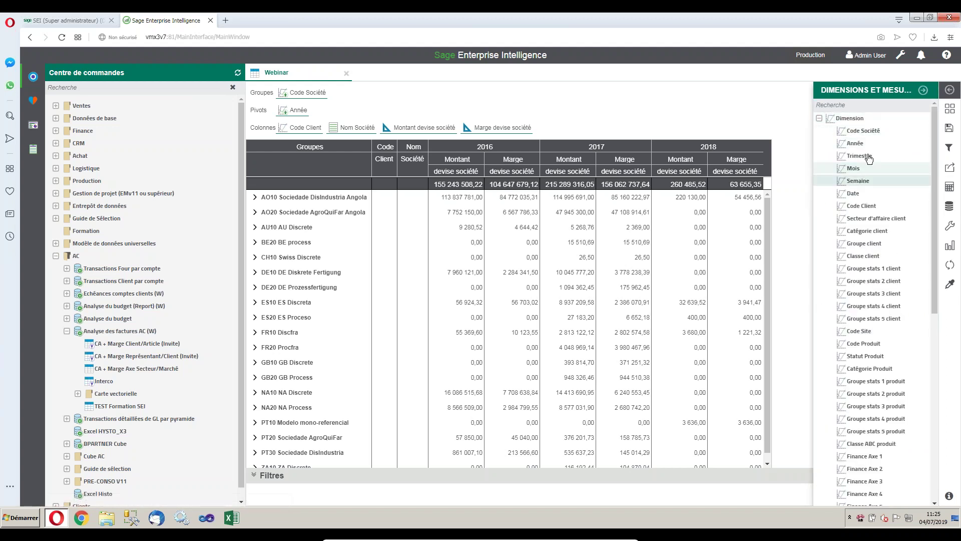
drag(869, 155, 347, 112)
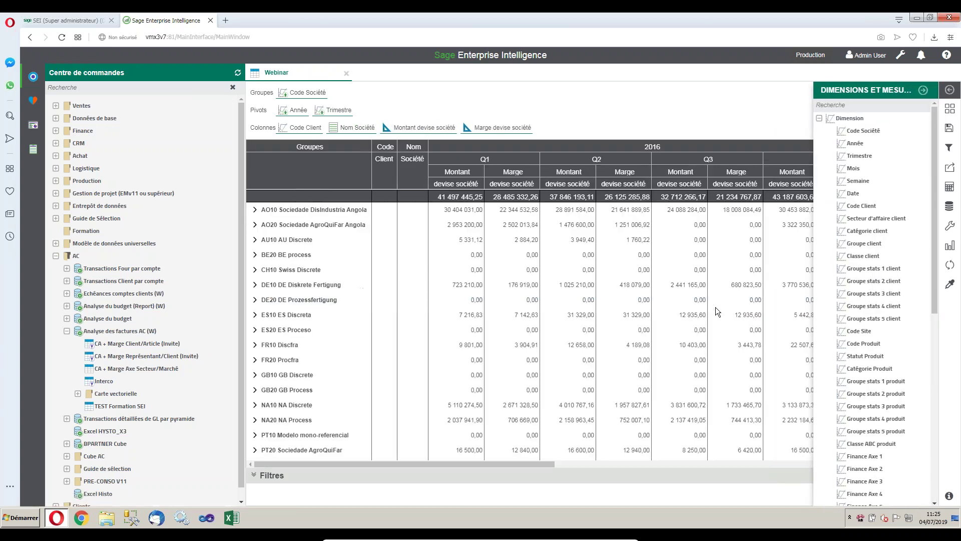
Close Dimensions et mesures and scroll through the year and quarter columns.
click(923, 90)
drag(493, 463, 512, 465)
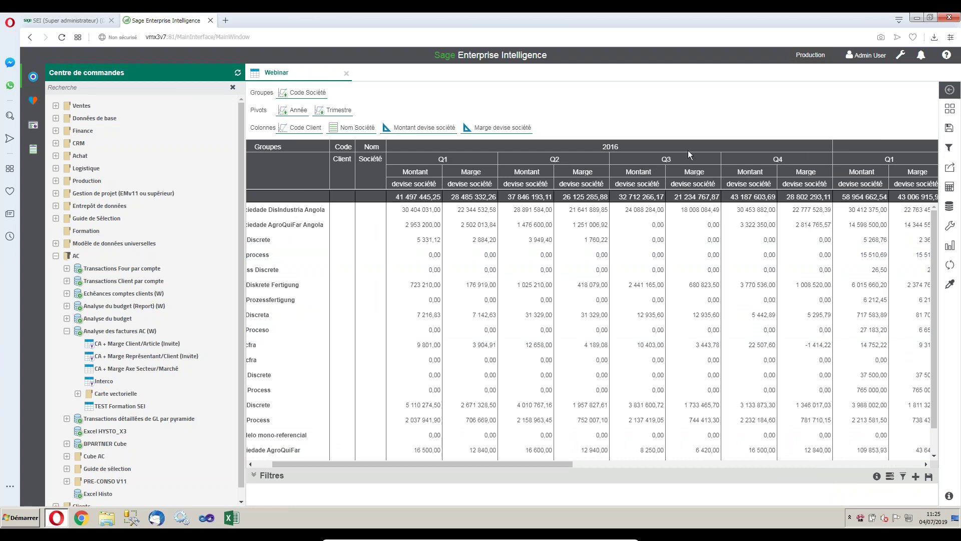
drag(533, 463, 744, 481)
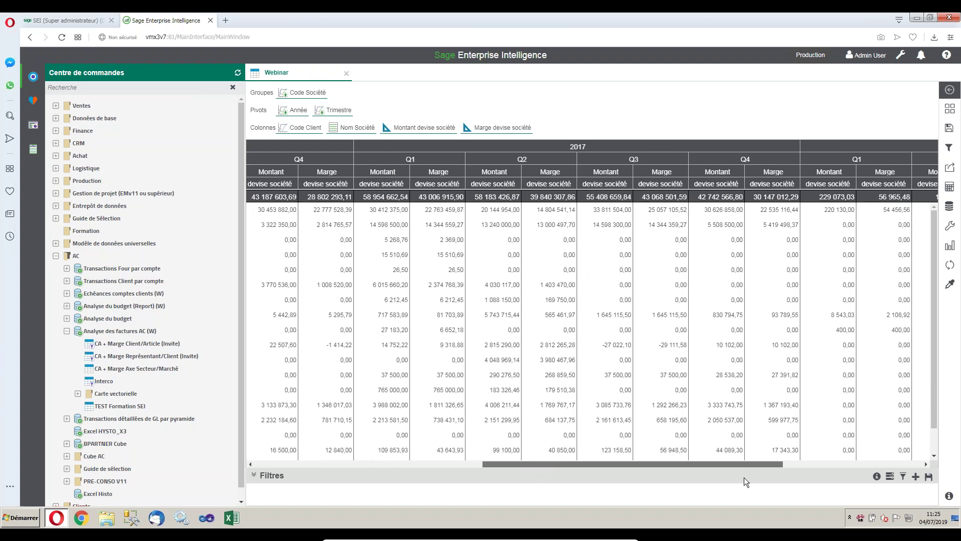
drag(744, 481, 744, 481)
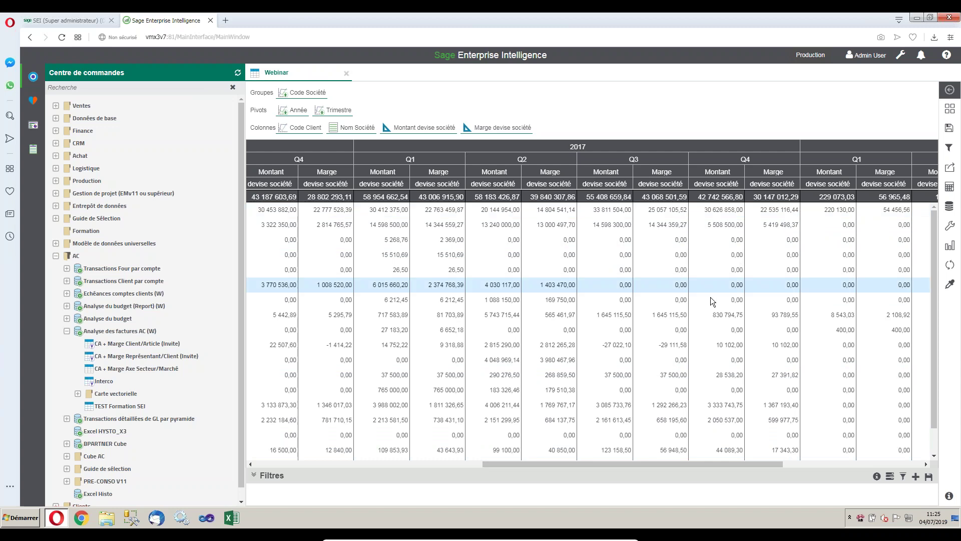
drag(645, 464, 418, 463)
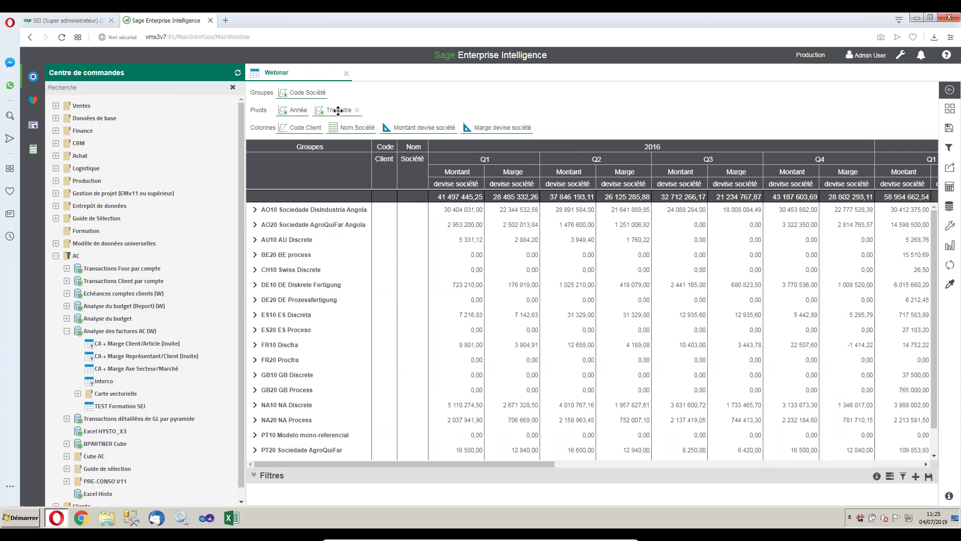
Move the Trimestre pivot ahead of Année so years nest under each quarter.
drag(339, 111, 290, 111)
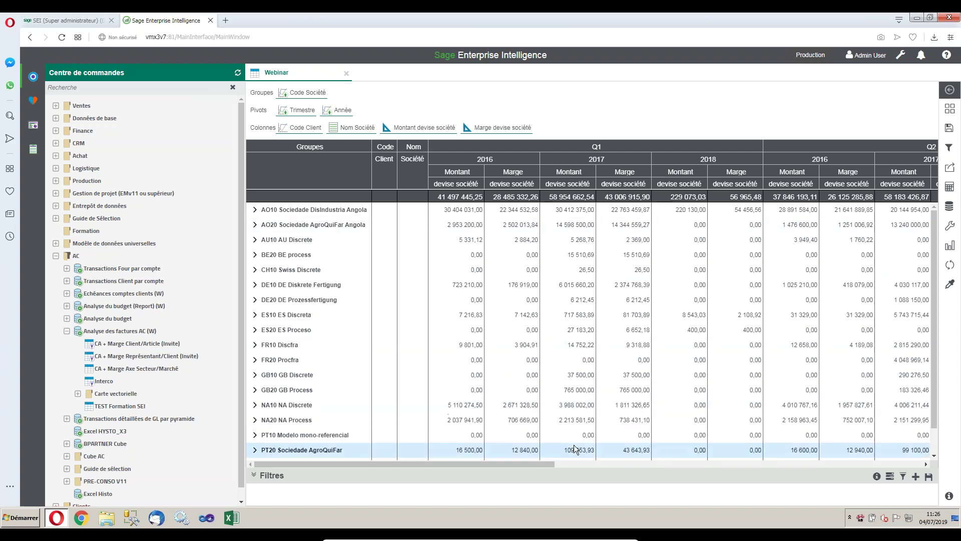
click(287, 344)
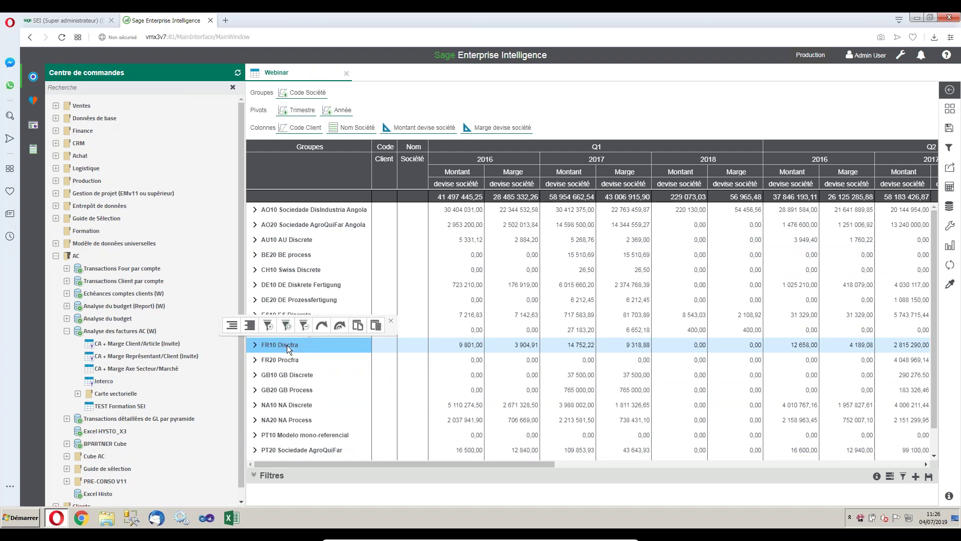
click(268, 327)
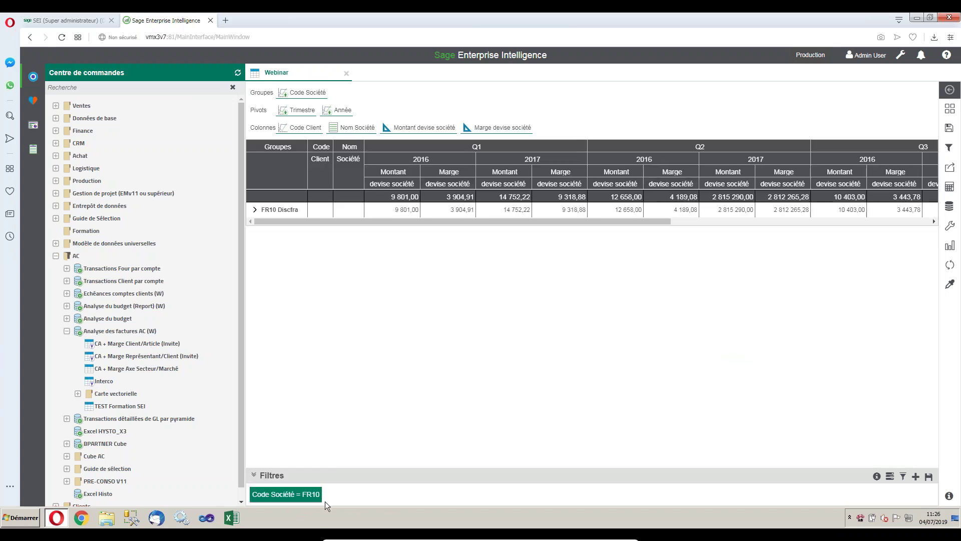
click(254, 210)
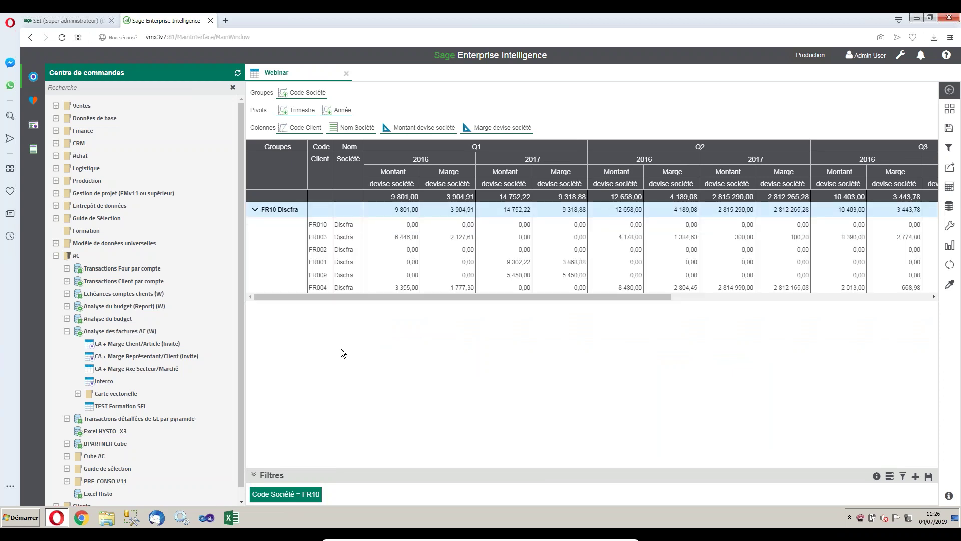
mouse_move(286, 493)
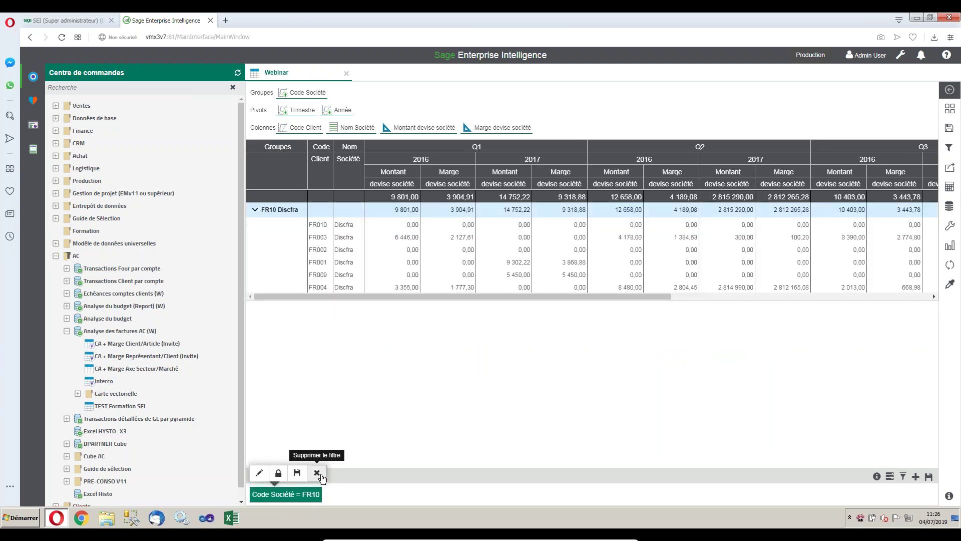
click(317, 473)
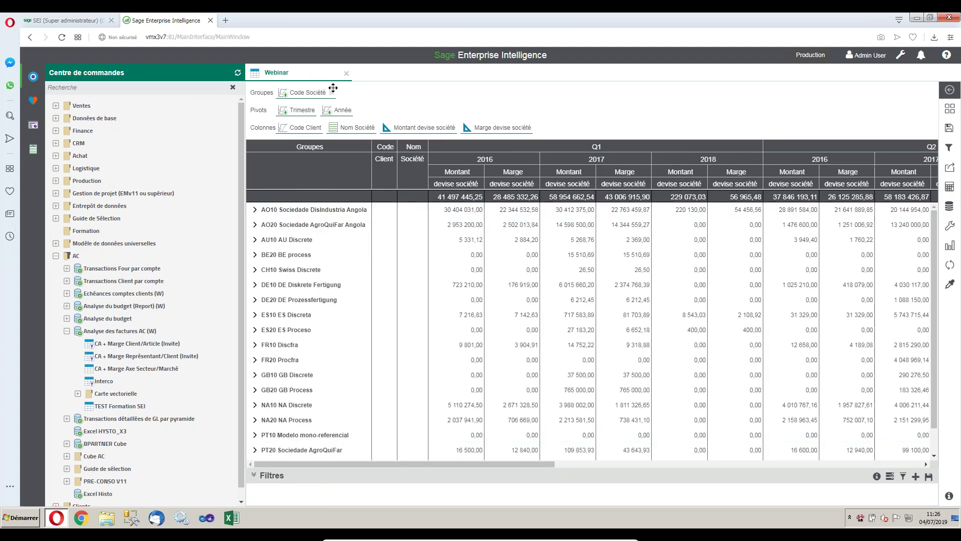
Filter Code Société to AO20, AU20, CH10, ES10 and FD21 via the selection guide.
right_click(309, 93)
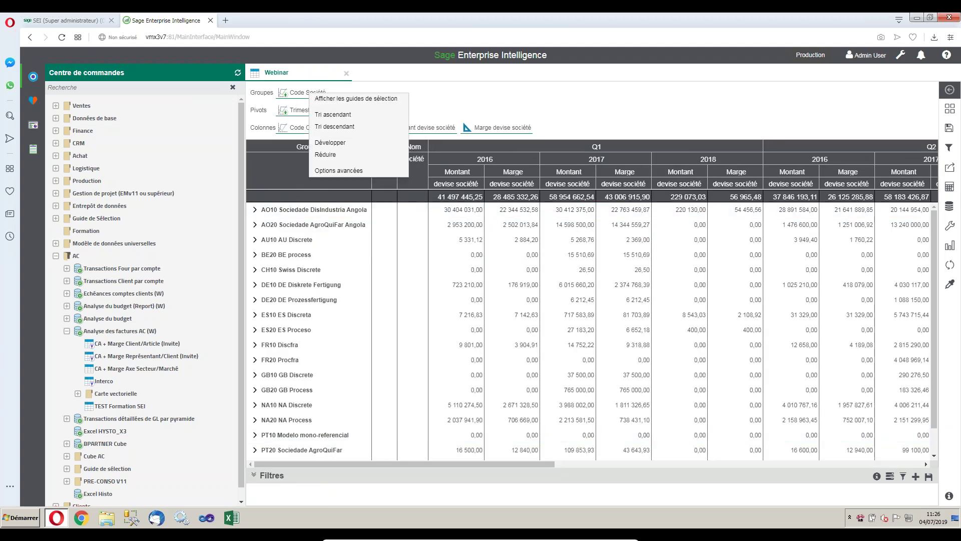
click(371, 100)
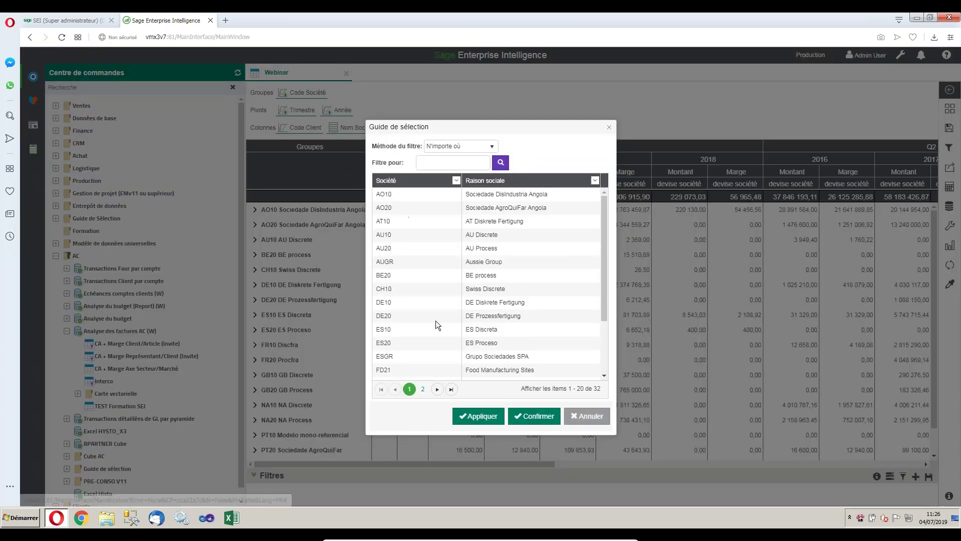
click(399, 210)
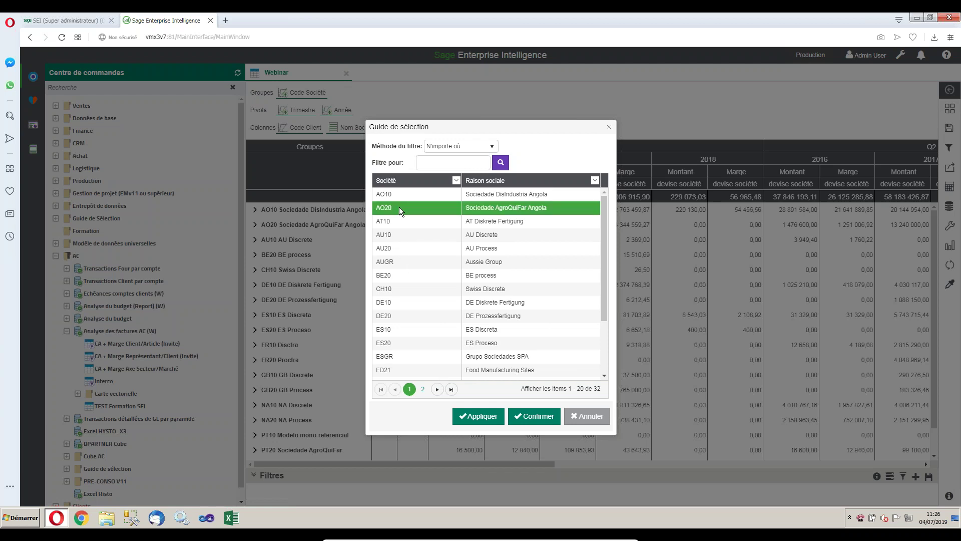
click(412, 250)
click(416, 289)
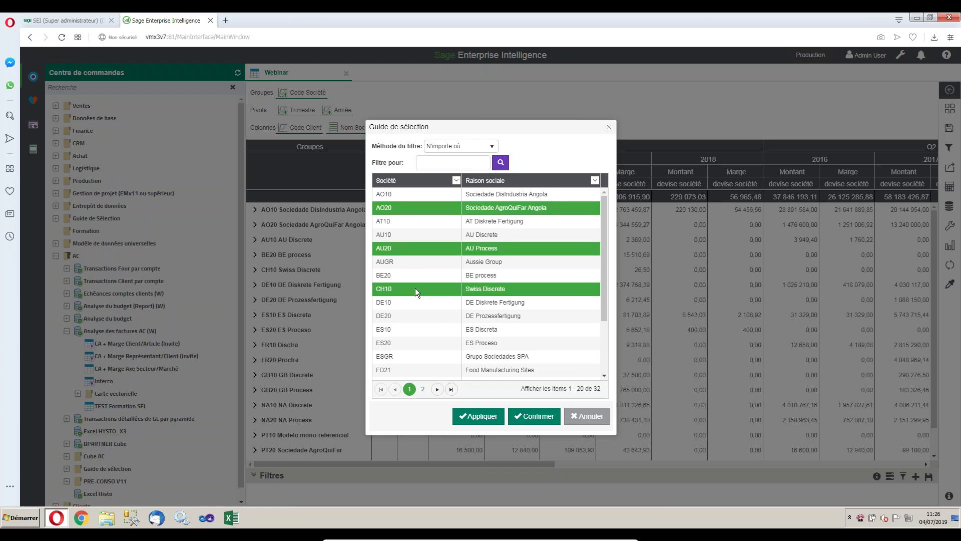
click(425, 329)
click(426, 370)
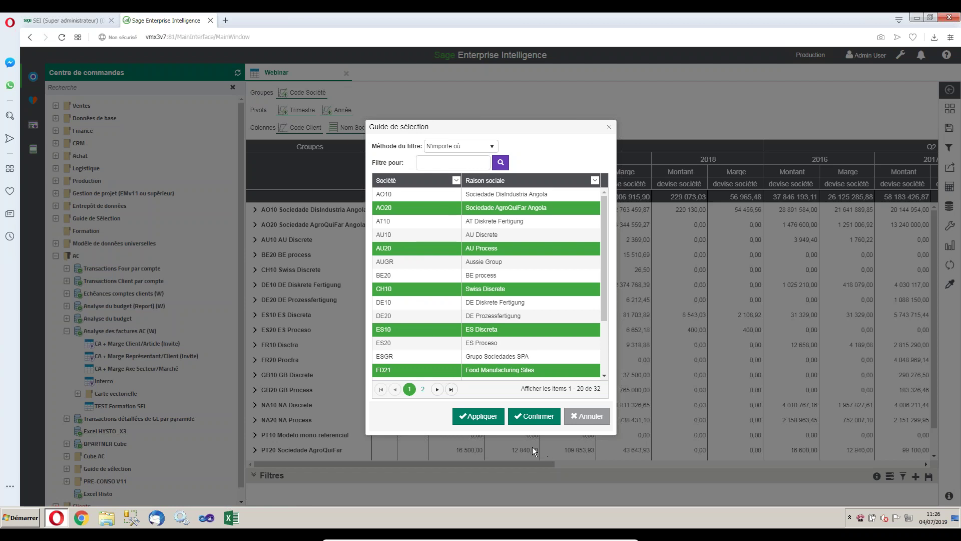
click(536, 419)
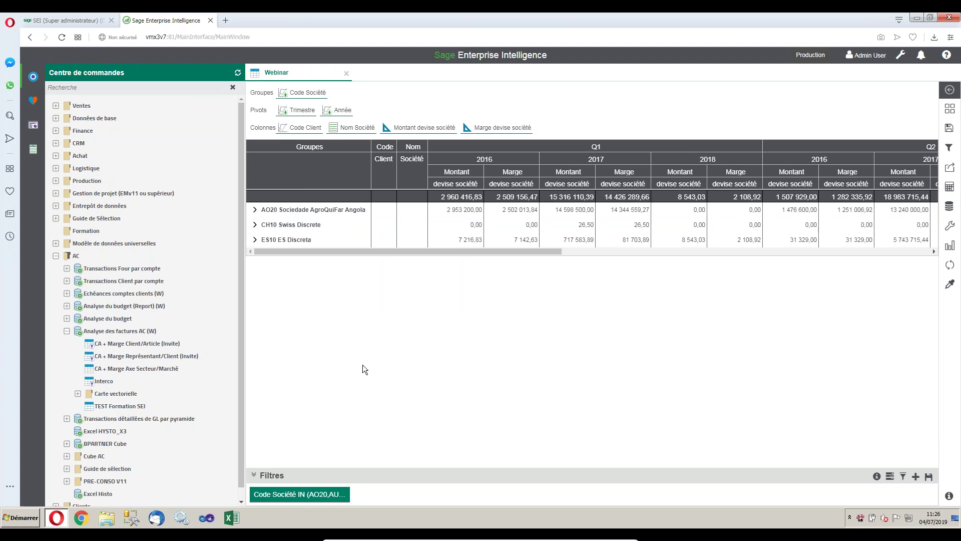
mouse_move(279, 497)
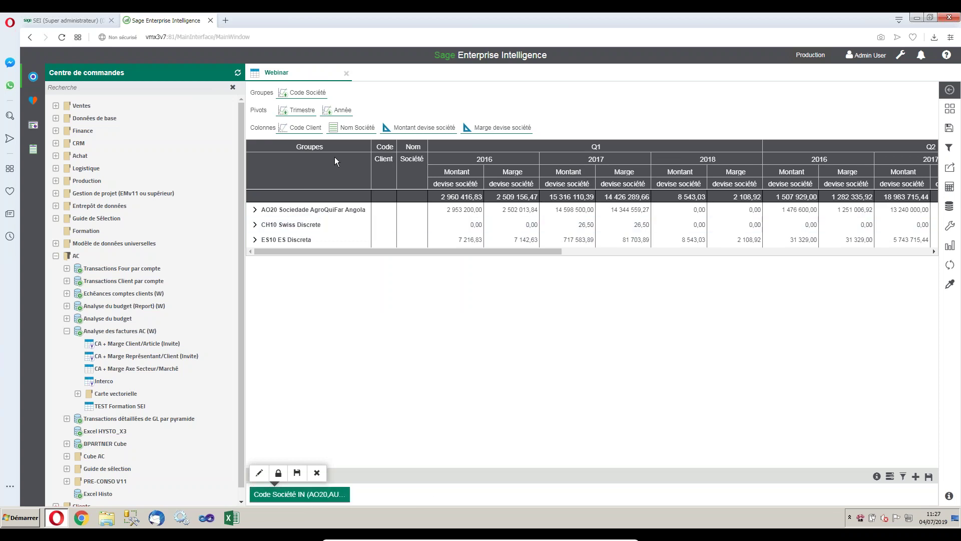
Dismiss Filtre avancé unchanged, close the Webinar tab and expand Analyse du budget (Report) (W).
click(915, 476)
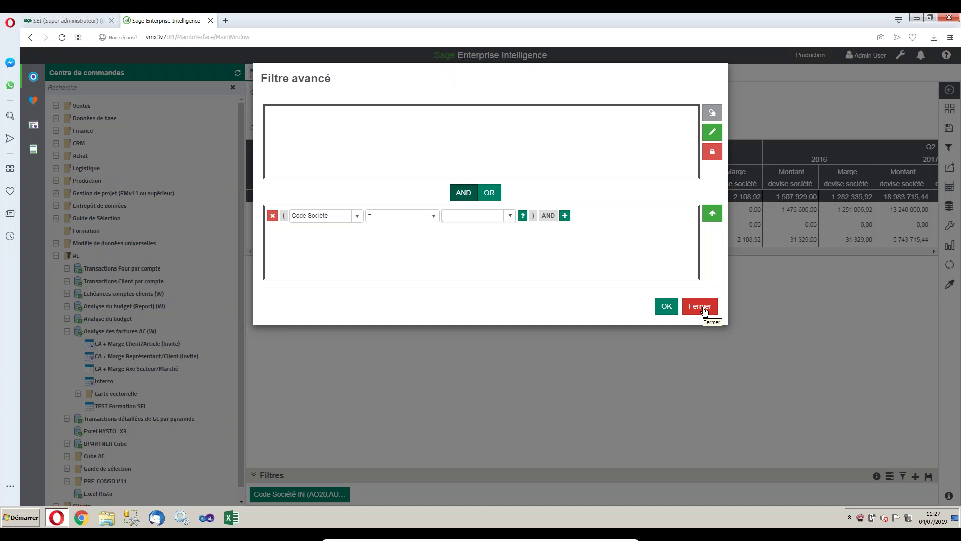
click(701, 307)
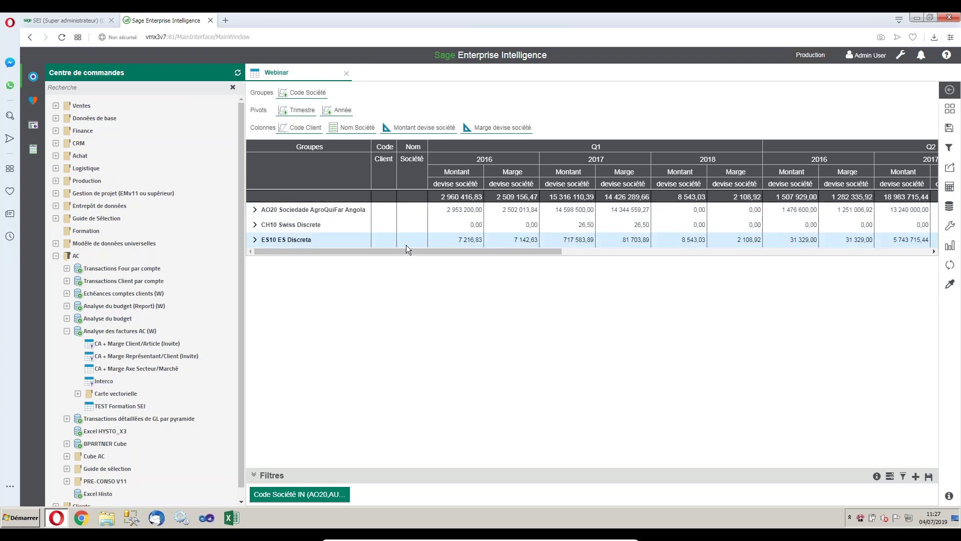
click(346, 73)
click(66, 331)
click(67, 306)
Open Analyse du budget, review Montant Réel's column formatting, then launch Balance âgée Clients.
click(113, 319)
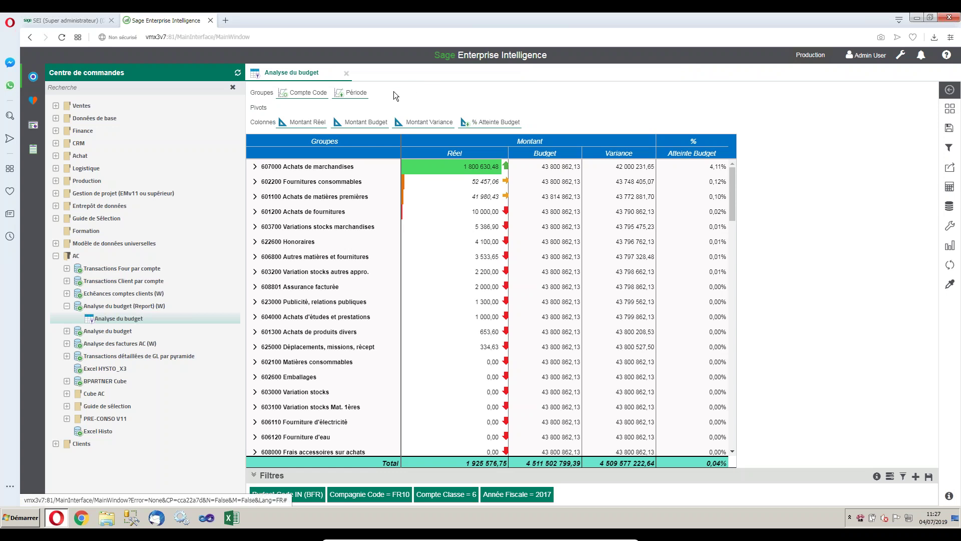
click(301, 123)
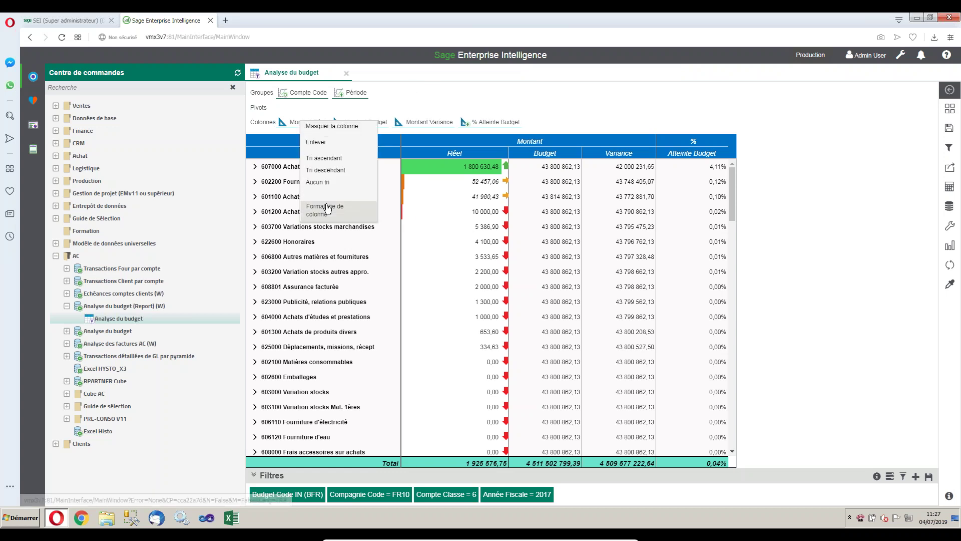
click(328, 204)
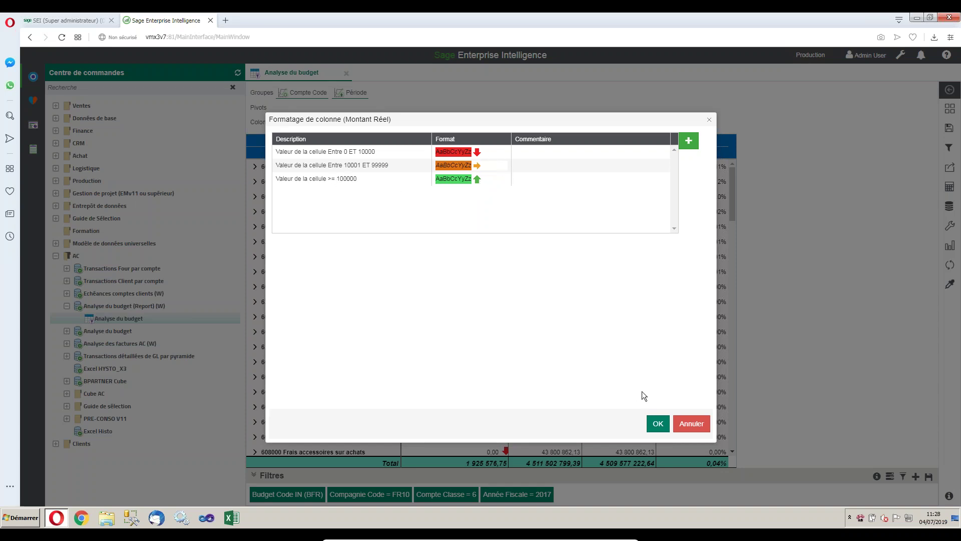
click(692, 425)
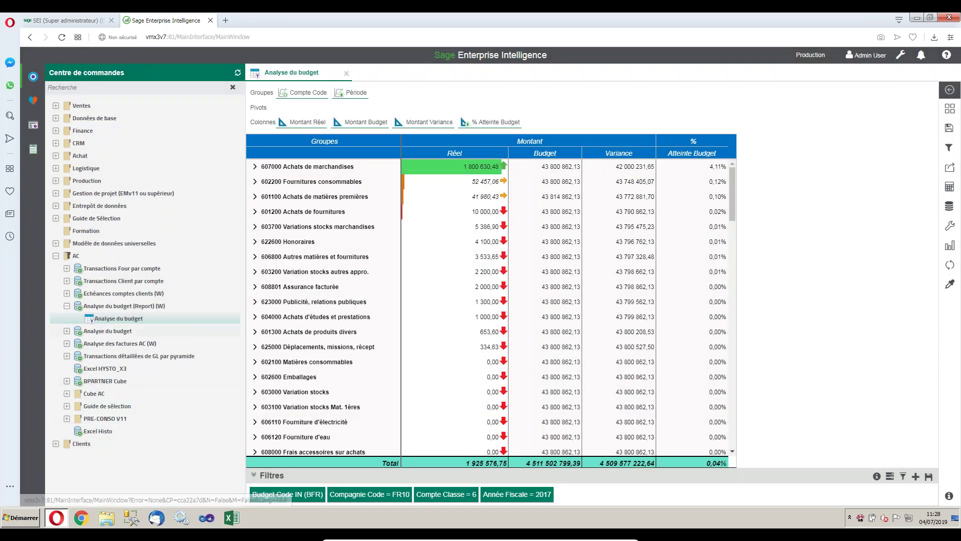
click(66, 294)
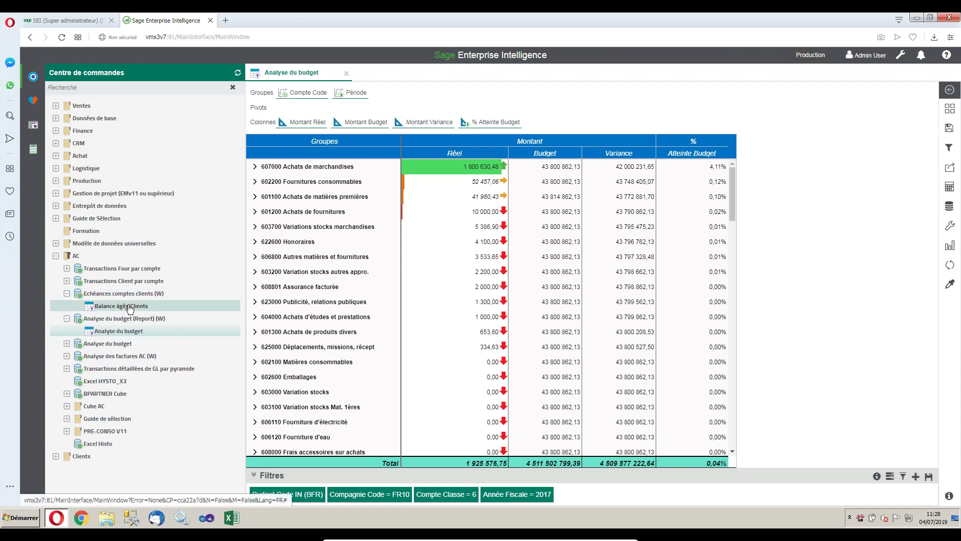
double_click(121, 305)
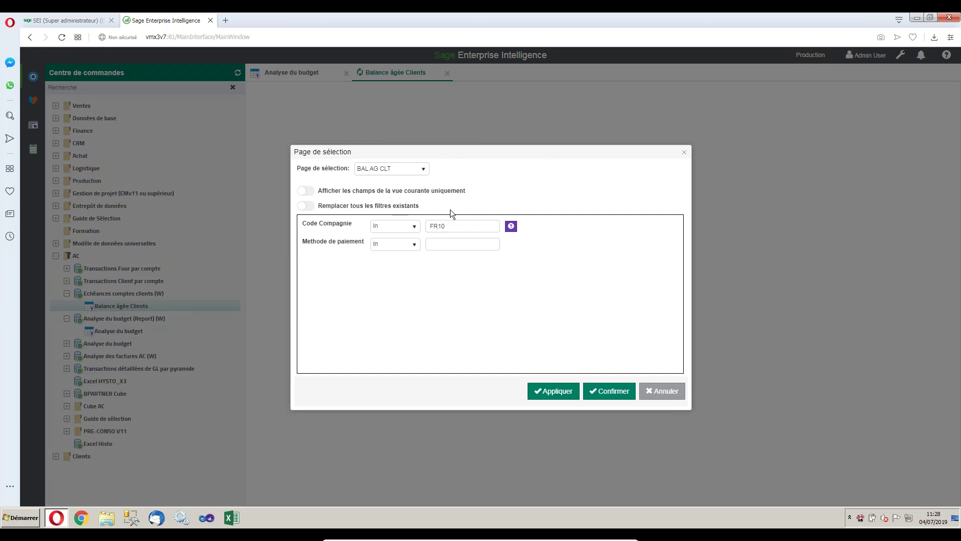
Confirm the selection page with Code Compagnie In FR10 to load the report.
click(610, 388)
click(612, 392)
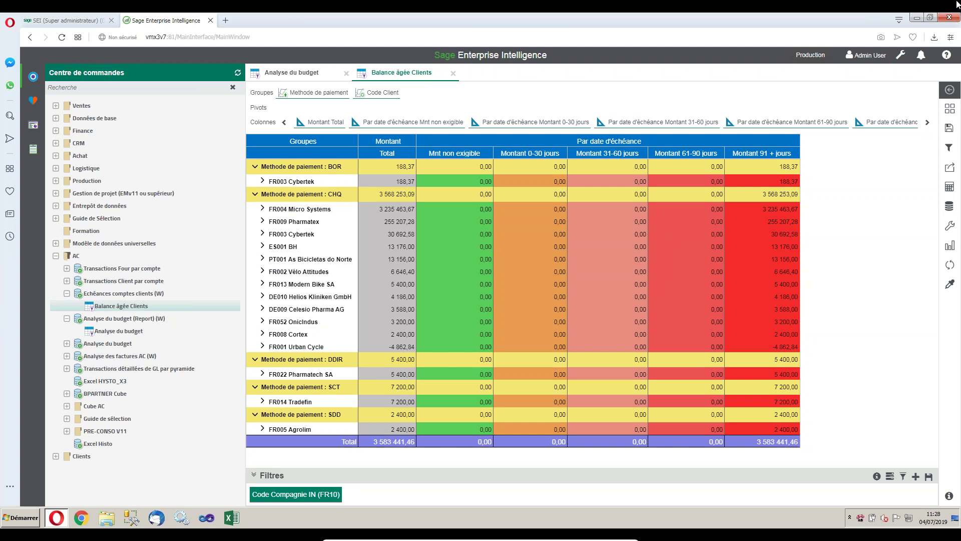
Restore the browser window, move it to the top-left and enlarge it to show every aging column.
click(929, 17)
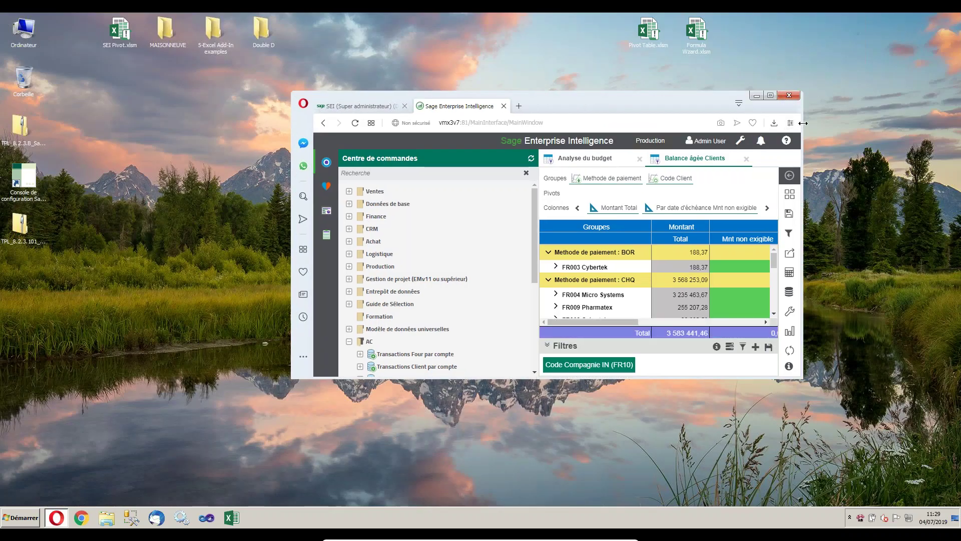
drag(803, 123, 930, 147)
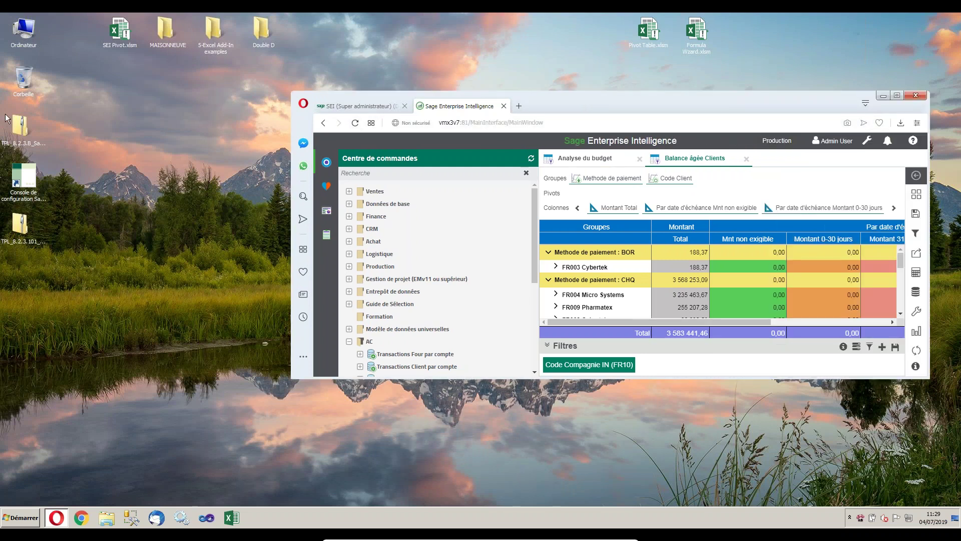
drag(744, 95, 506, 28)
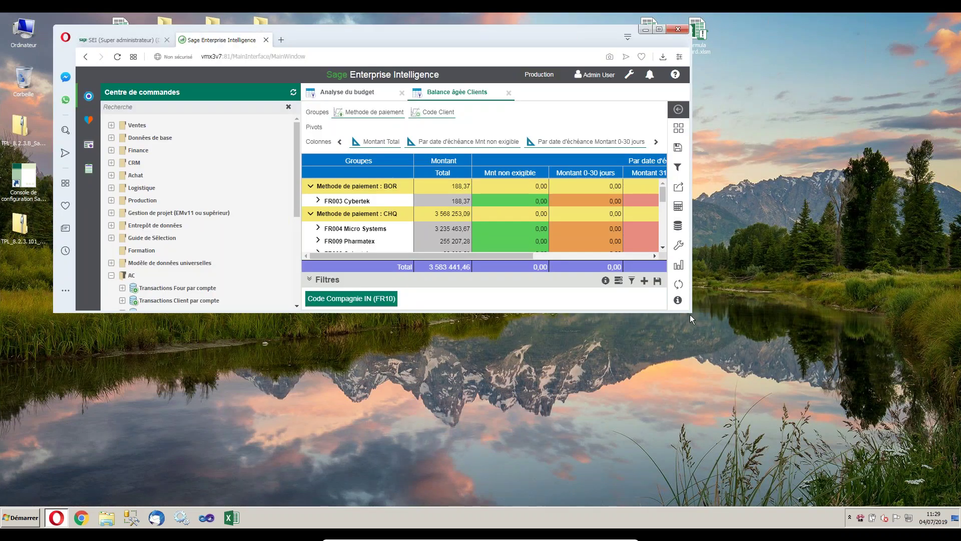
drag(689, 311, 914, 499)
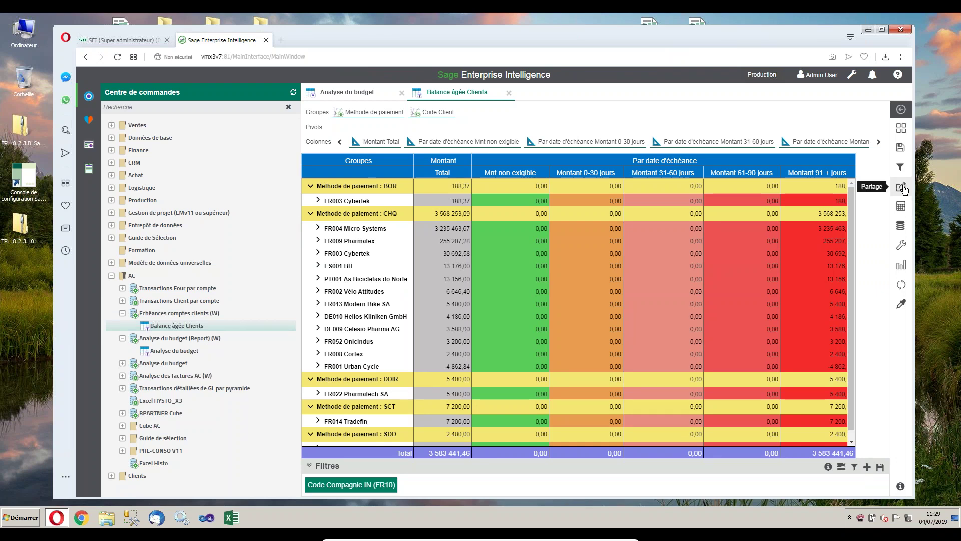
Export the Balance âgée Clients report as Excel (.xlsx), download it and show it in its folder.
click(904, 189)
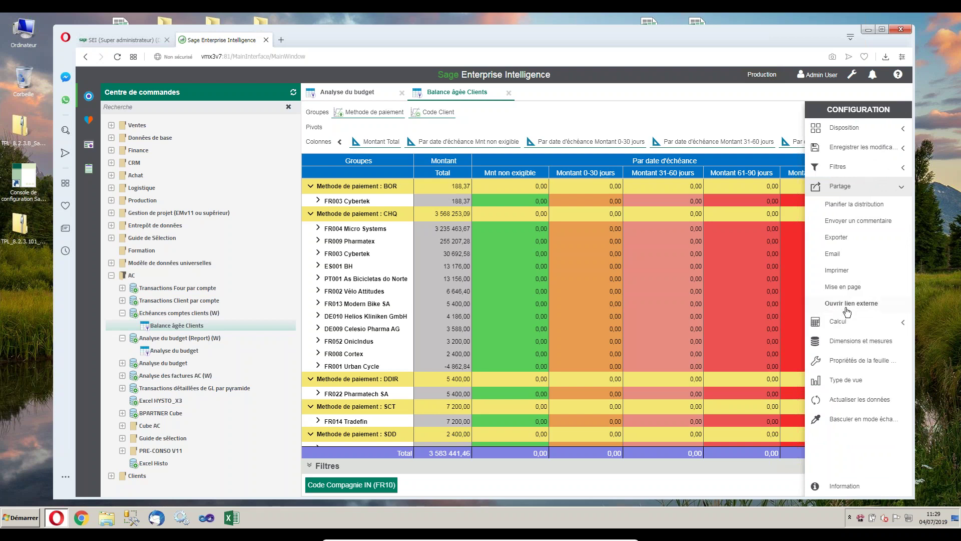
click(837, 237)
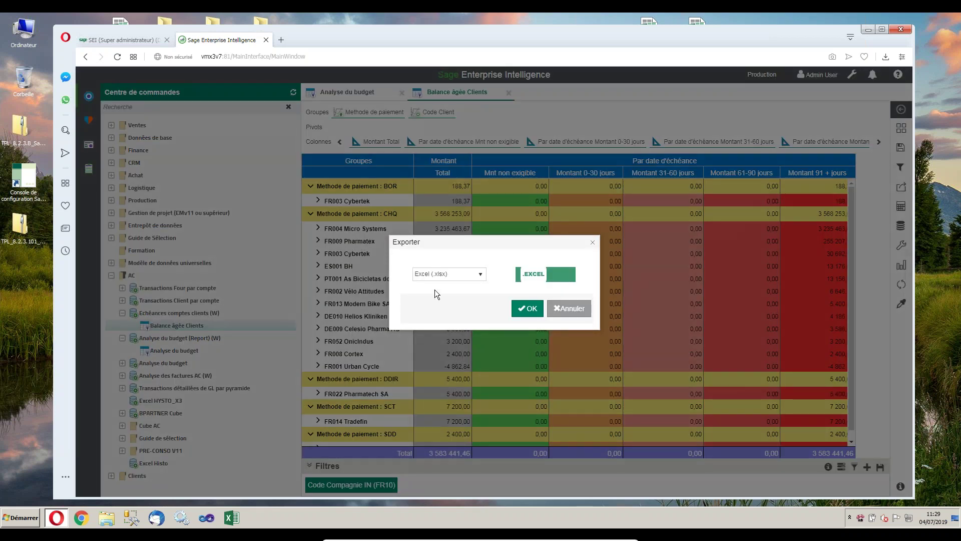
click(480, 274)
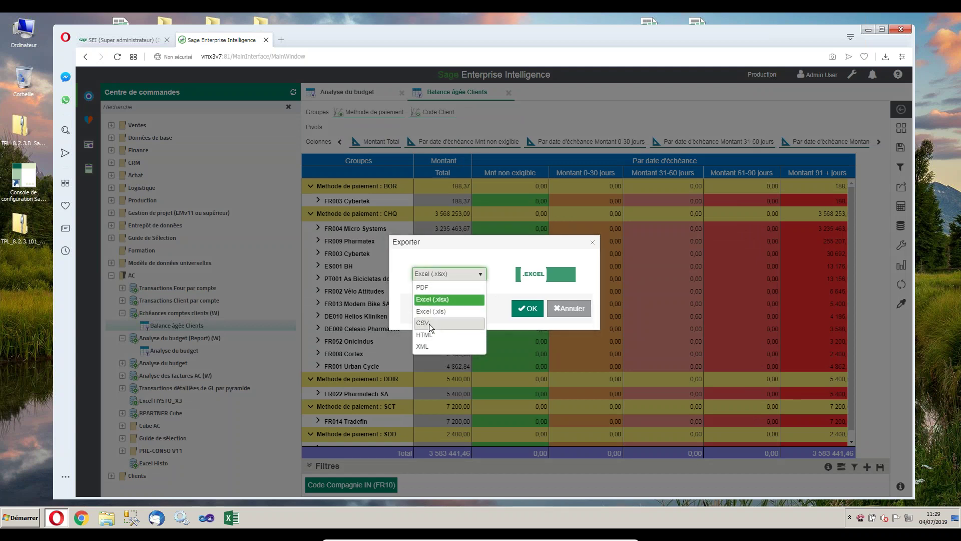
click(441, 274)
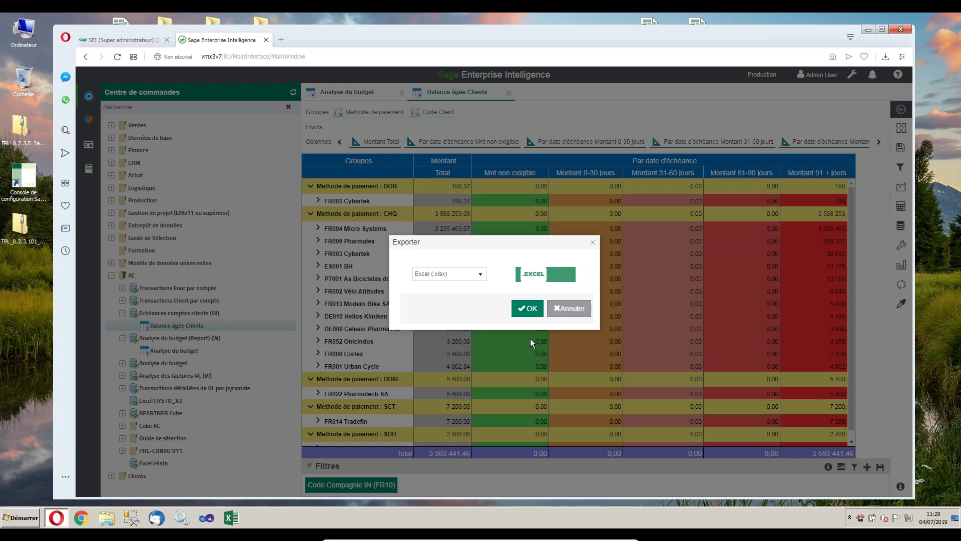
click(530, 309)
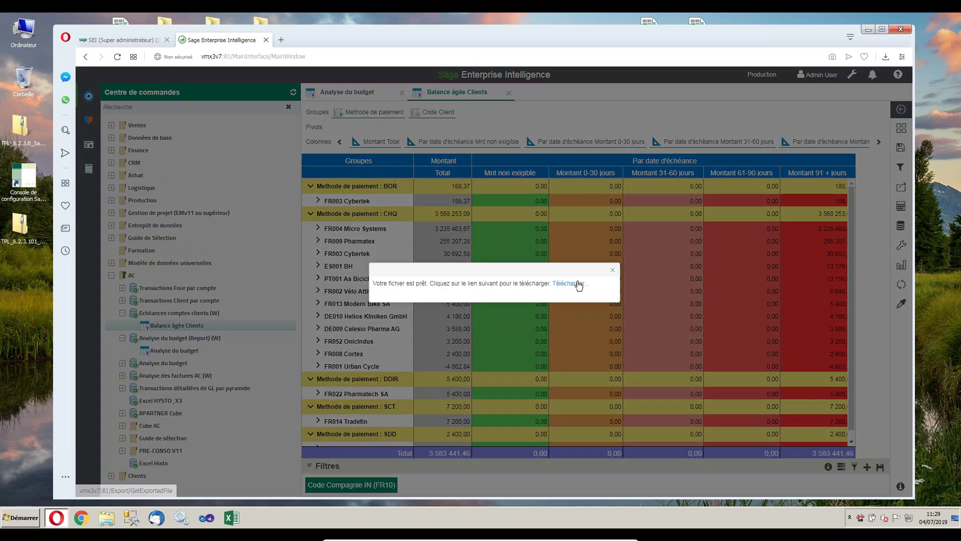
click(579, 285)
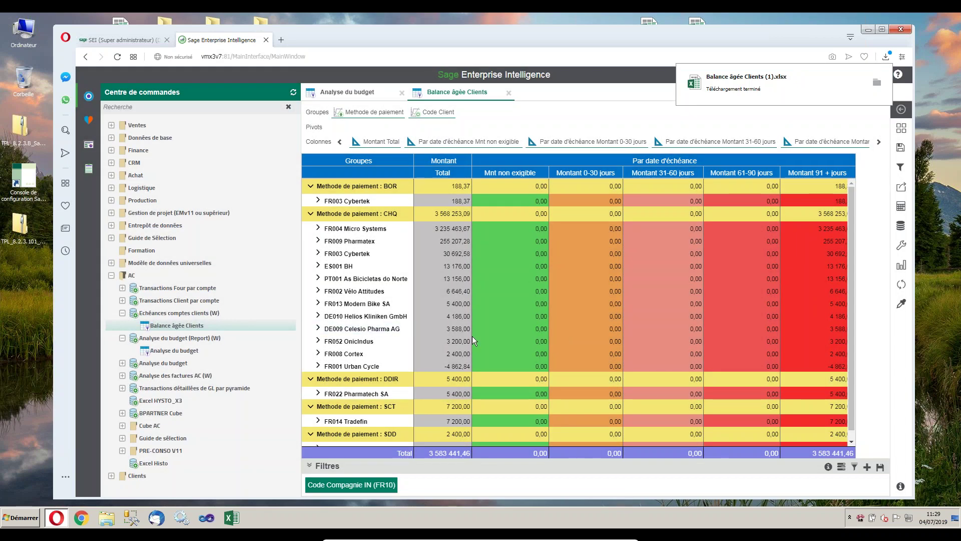
click(876, 83)
Open the downloaded Balance âgée Clients .xlsx in Excel, enable editing, close it and minimize Téléchargements.
double_click(419, 388)
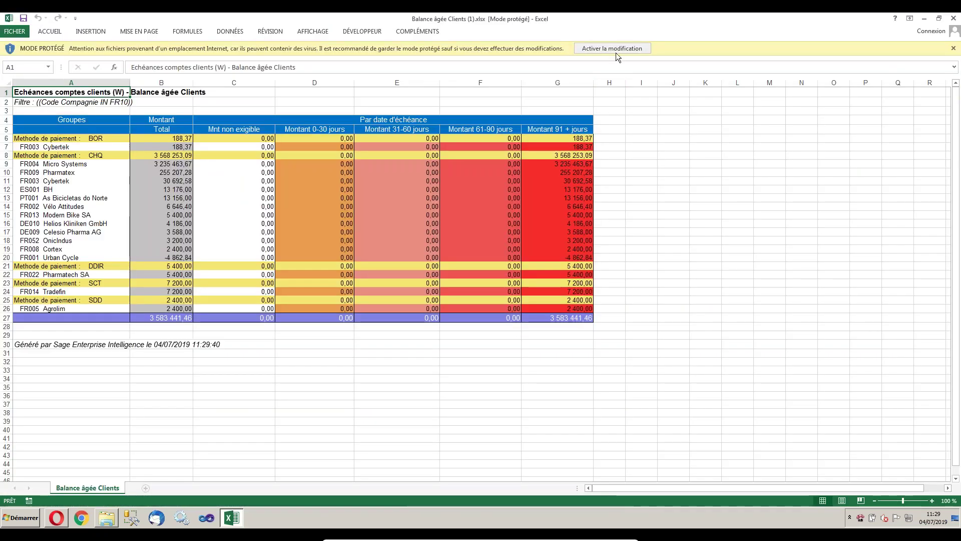
click(615, 53)
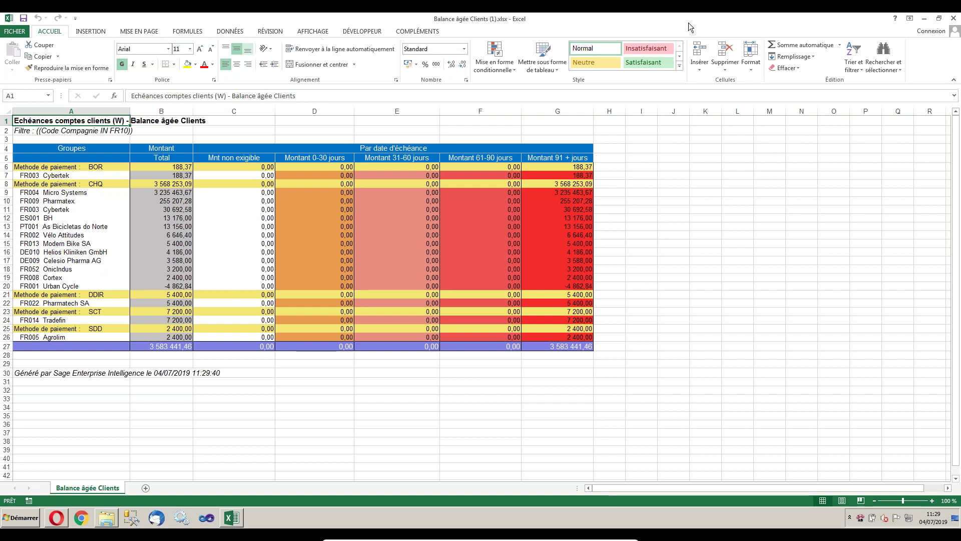
double_click(883, 20)
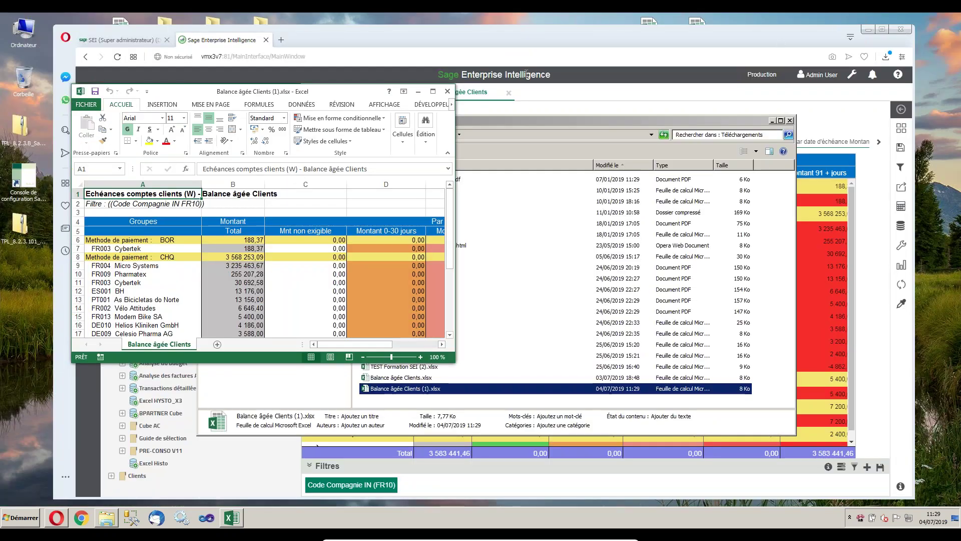
click(446, 91)
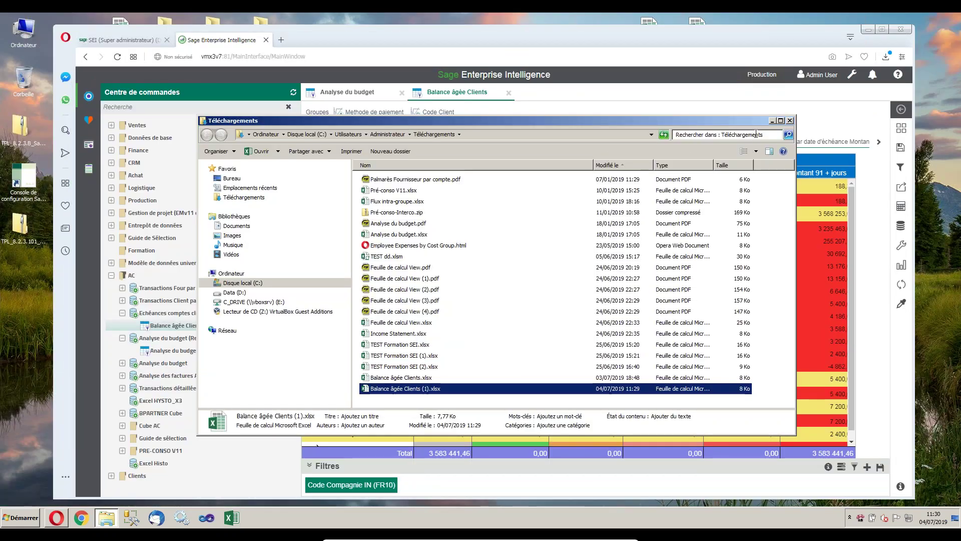
click(774, 120)
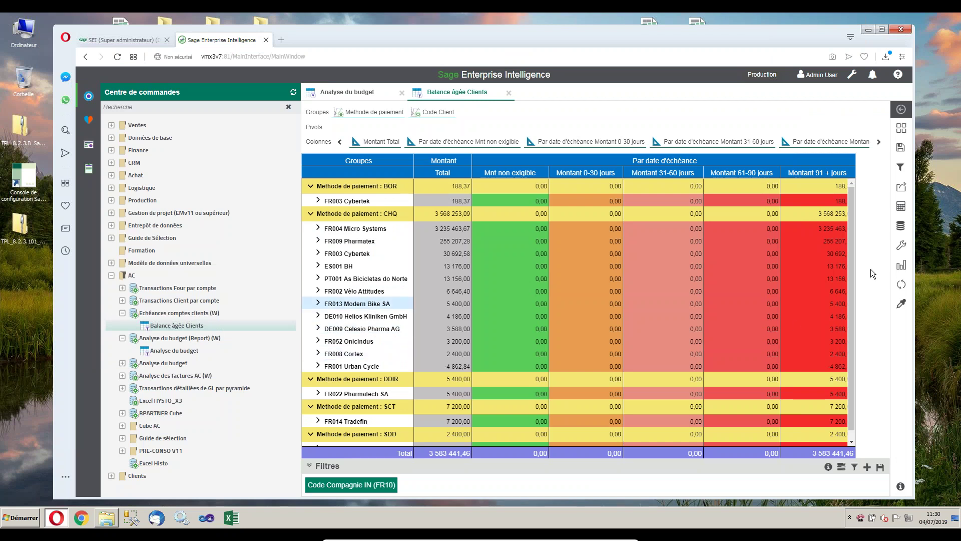
Review the Partage e-mail form with Excel (.xlsx) attachment format, cancel it, and reopen Partage.
click(901, 187)
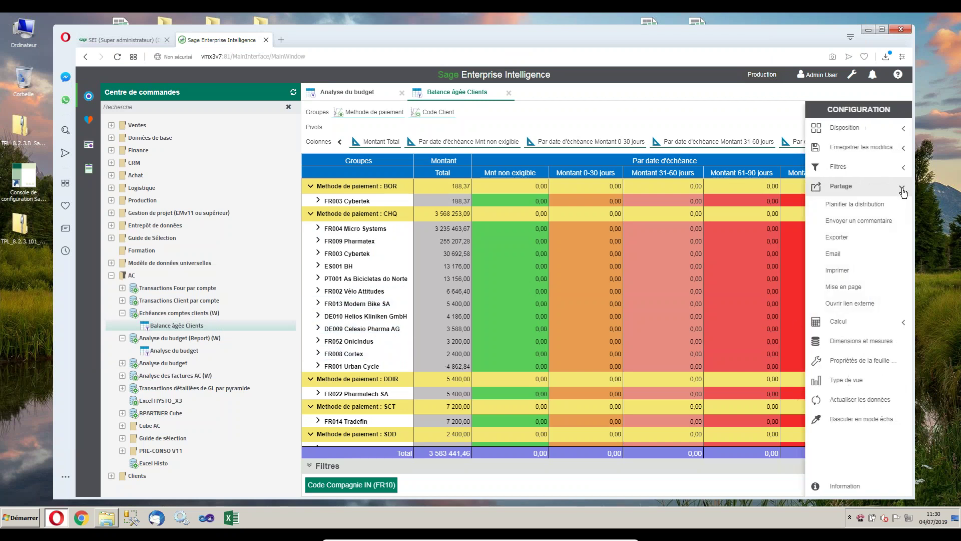
click(826, 253)
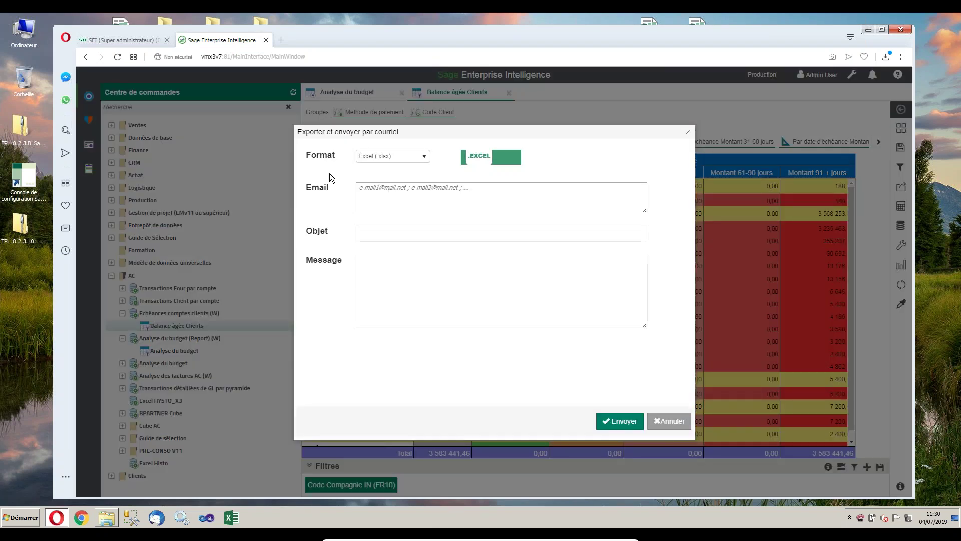
click(423, 156)
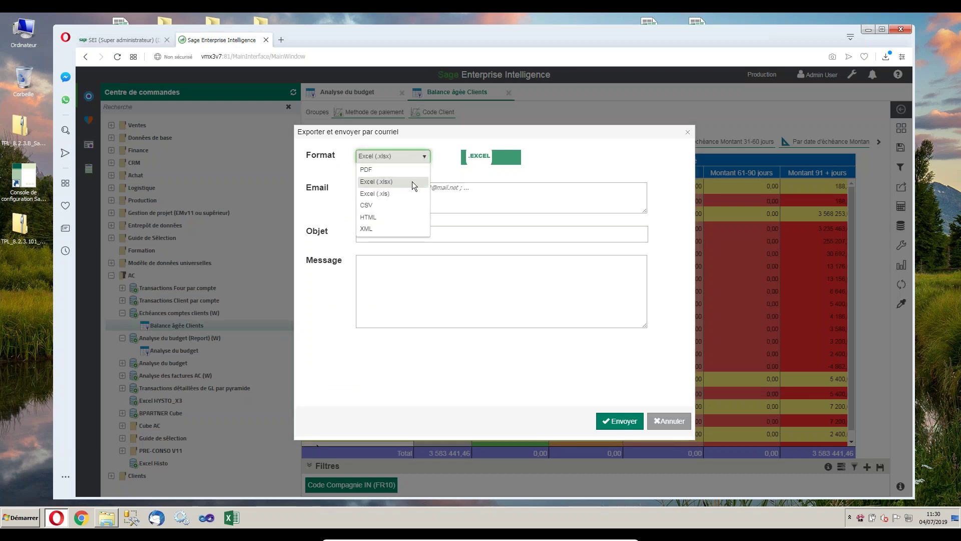
click(469, 195)
click(469, 194)
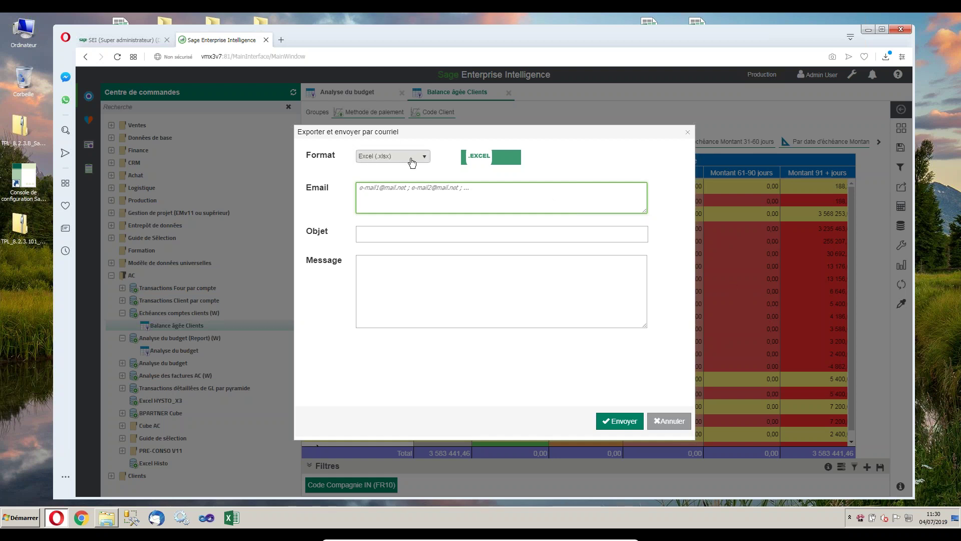
click(671, 423)
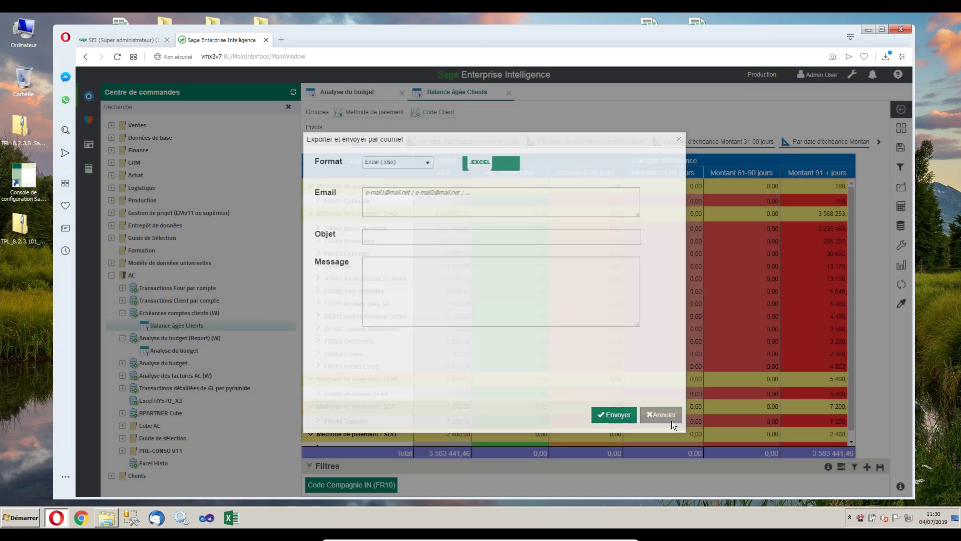
click(901, 186)
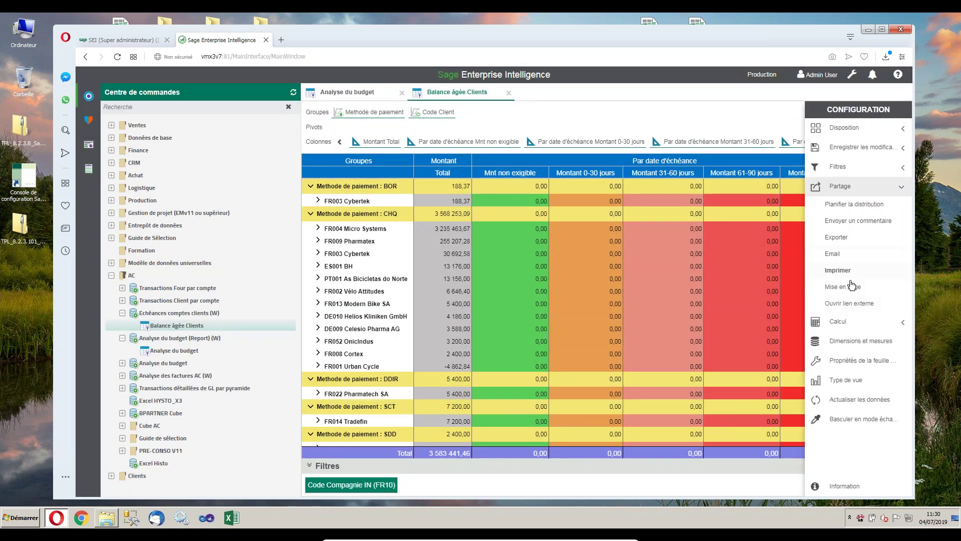
Open a comment snapshot, circle 3 588,00 with the marker and add the text '????' beside it.
click(858, 220)
drag(482, 142, 393, 122)
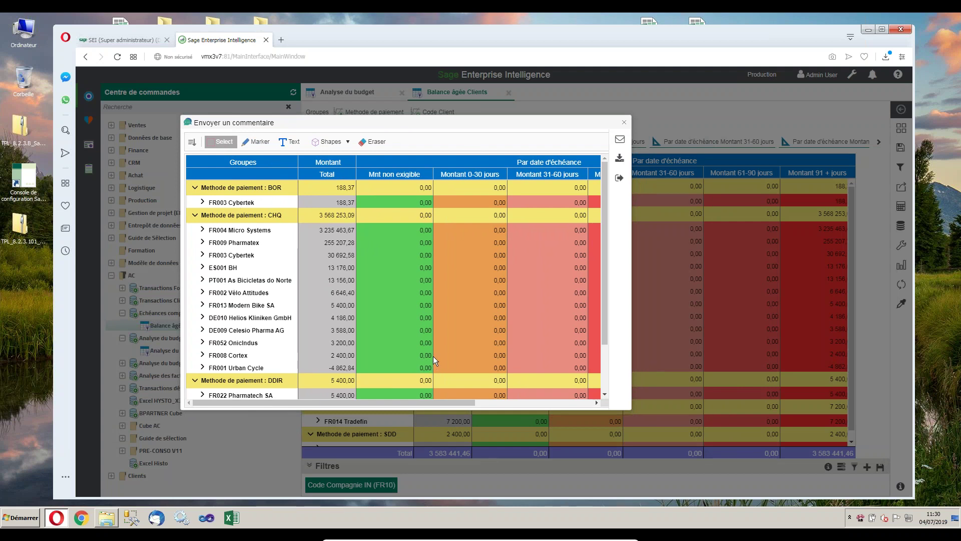
click(258, 143)
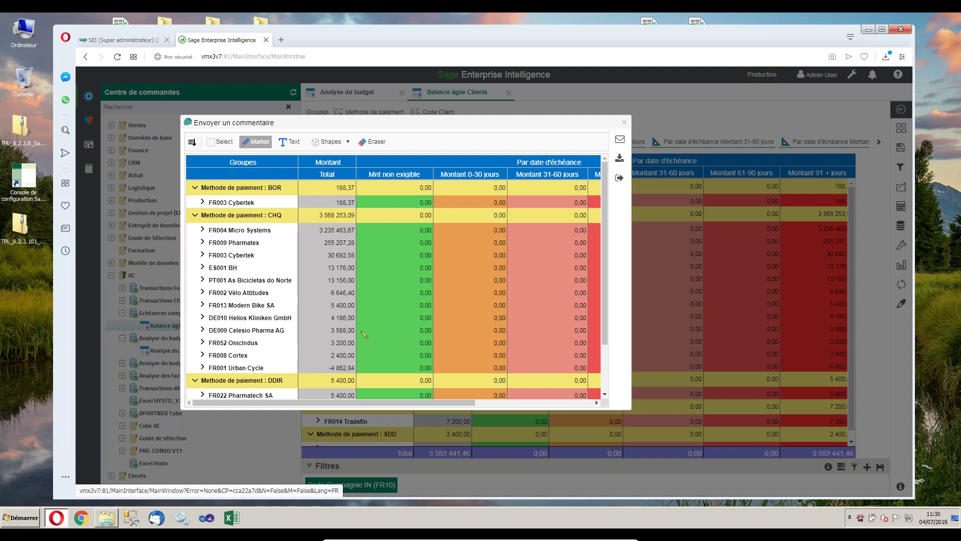
mouse_move(366, 322)
mouse_down()
mouse_move(315, 333)
mouse_move(351, 342)
mouse_move(385, 336)
mouse_move(366, 324)
mouse_up()
click(291, 142)
click(303, 340)
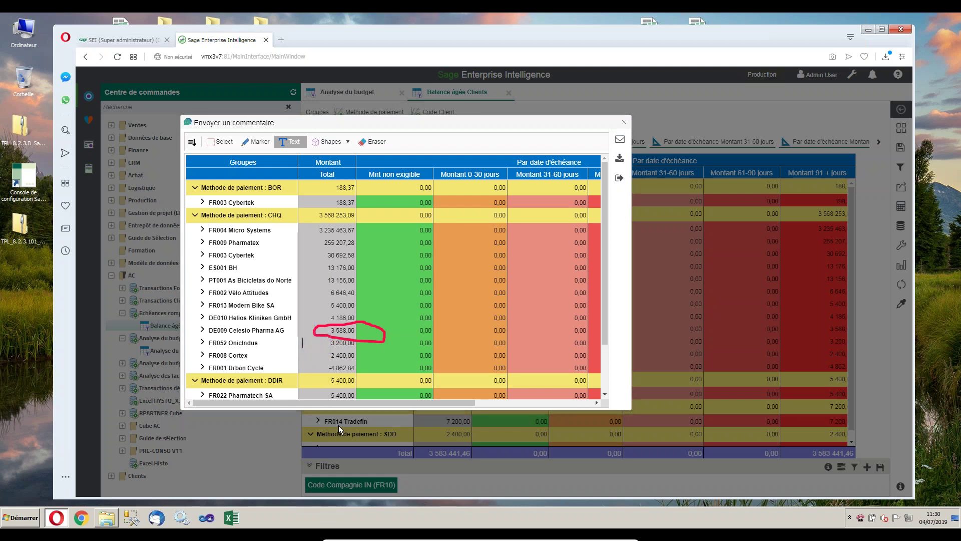
text(????)
Preview the comment's e-mail form and attached snapshot, then close the comment without sending.
click(620, 139)
click(401, 165)
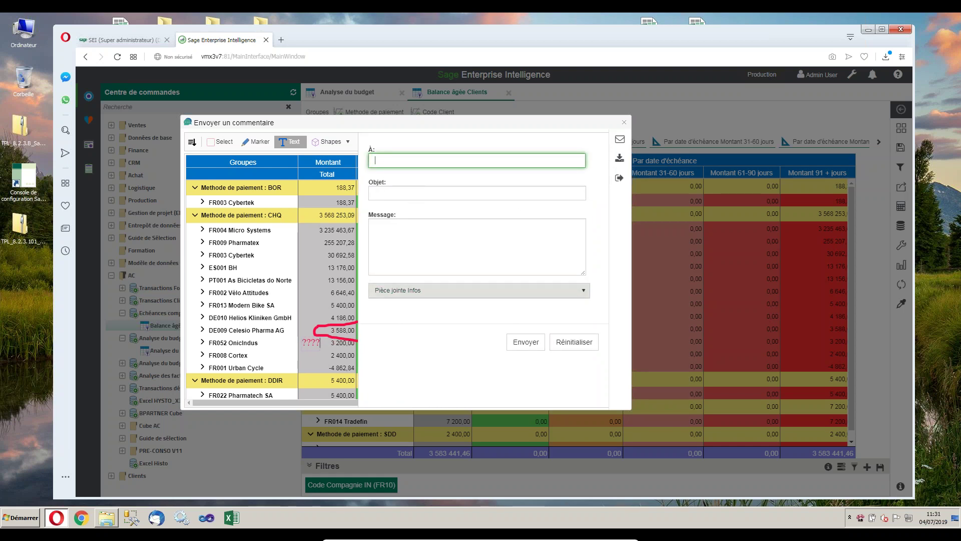
click(476, 291)
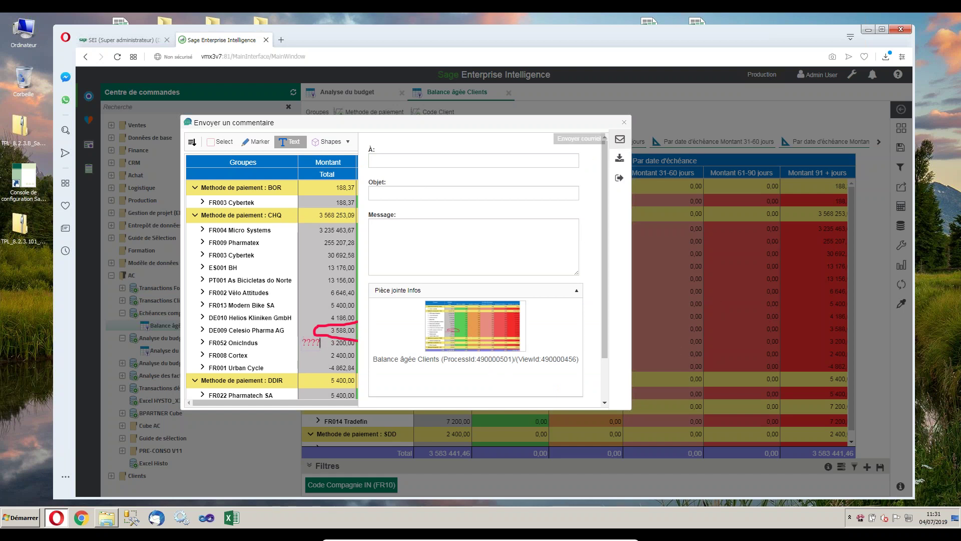
click(619, 139)
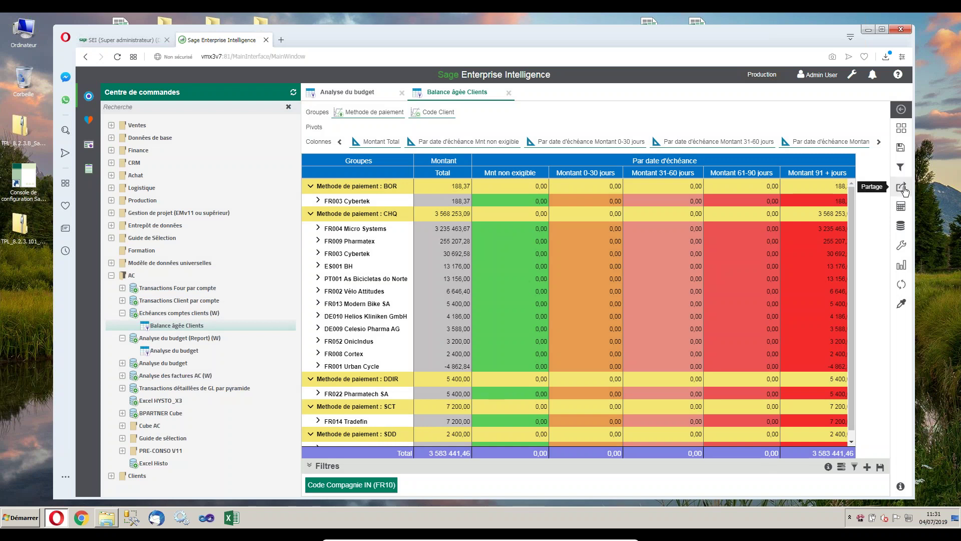
Start a report subscription, entering 'est' and keeping export and send by e-mail as the action.
click(900, 188)
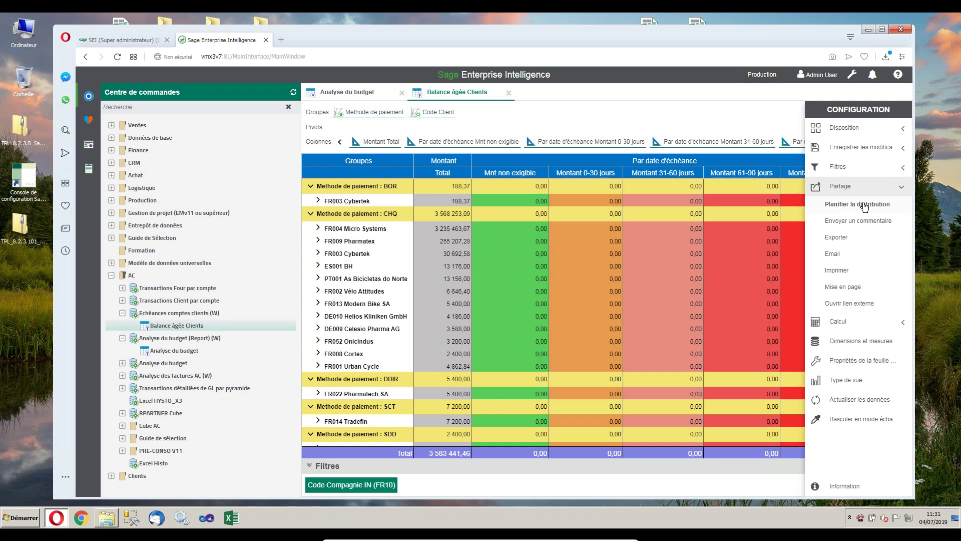
click(864, 204)
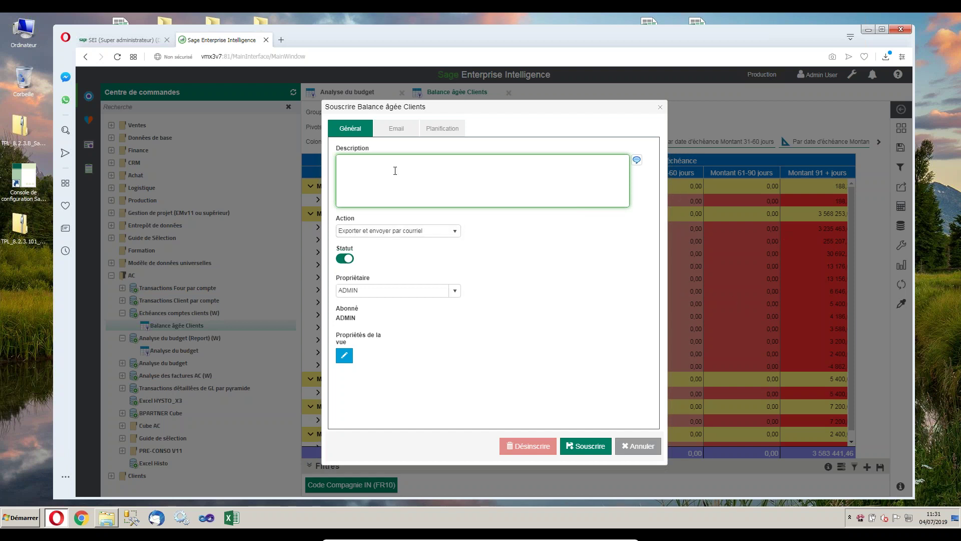
text(est)
click(455, 232)
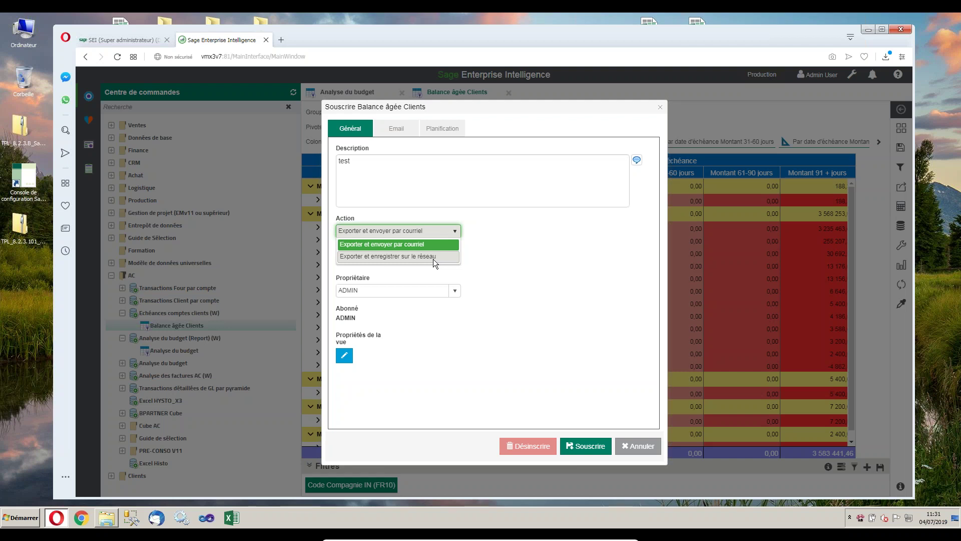
click(526, 253)
Review the subscription's e-mail, description and Planification settings, then cancel without saving.
click(398, 130)
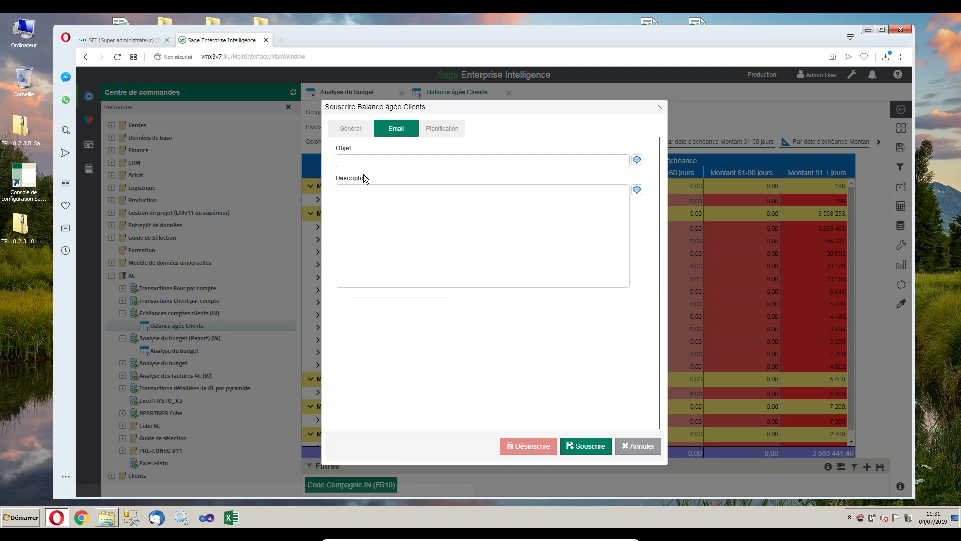
click(363, 160)
click(370, 198)
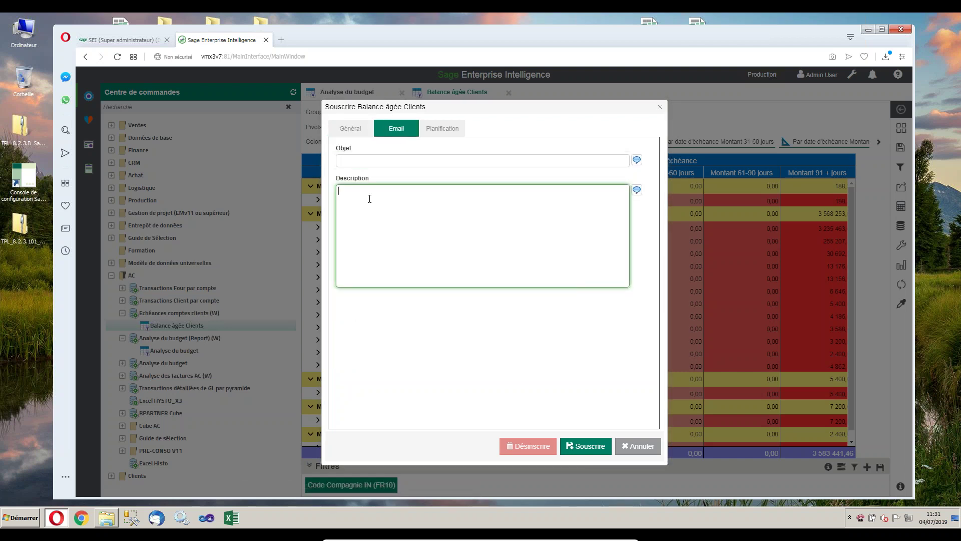
click(442, 128)
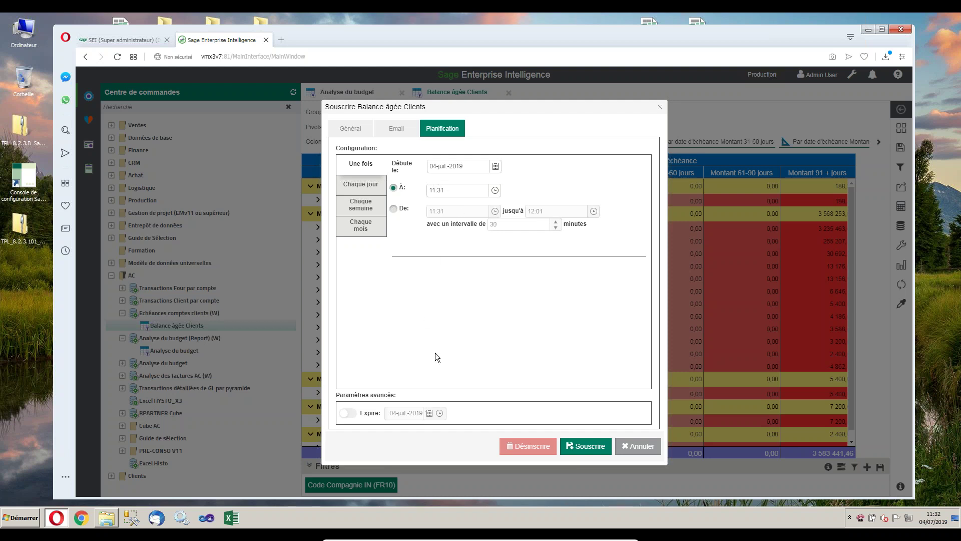
click(634, 446)
Open the Planificateur and start a new task with the export and email action.
click(851, 75)
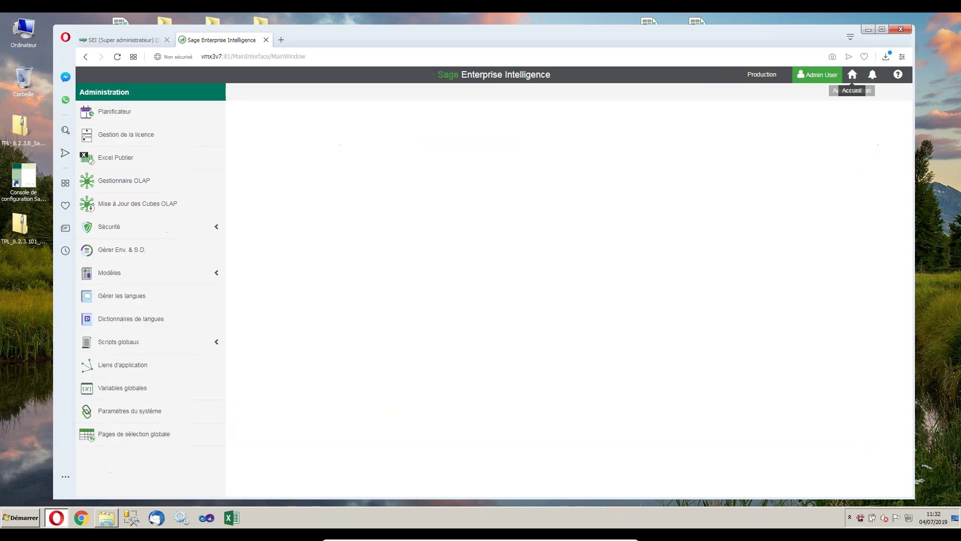
click(113, 116)
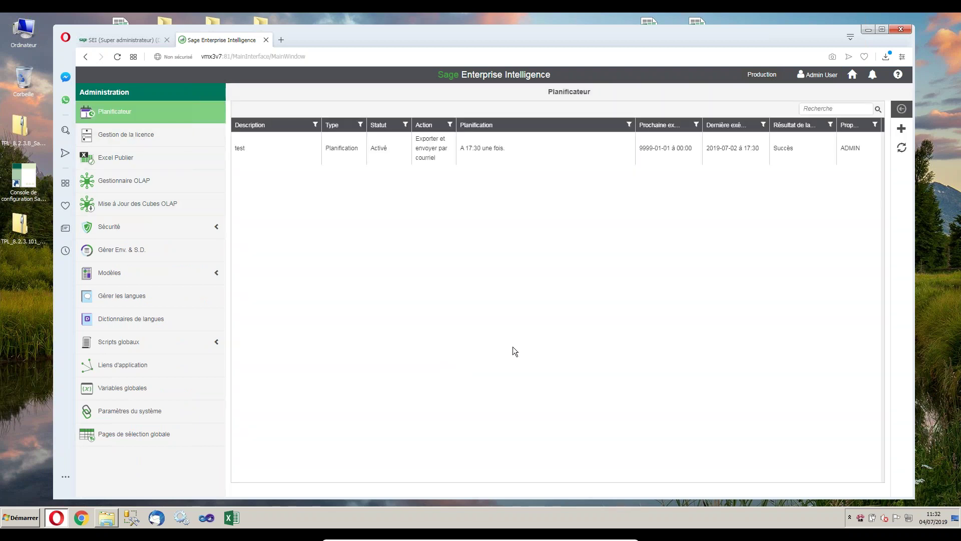
click(901, 129)
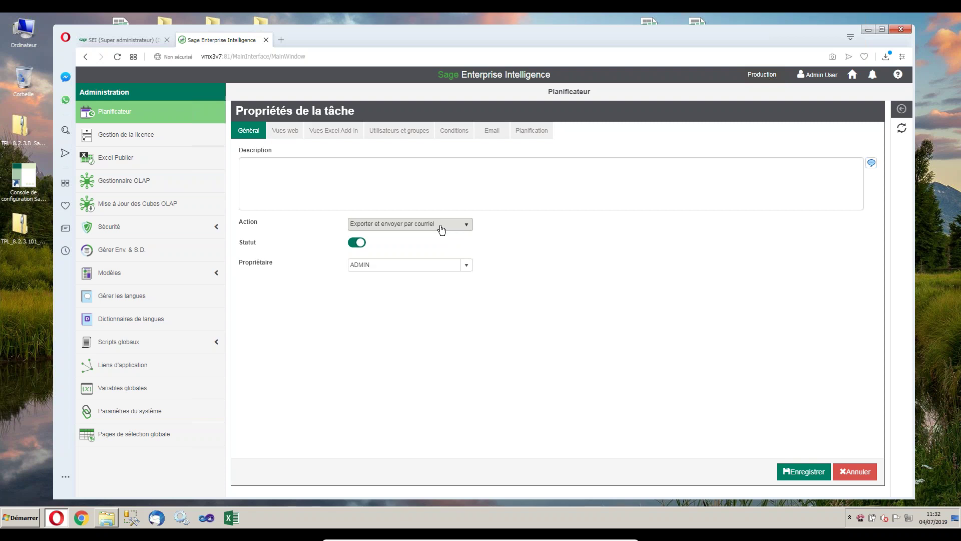
click(426, 228)
click(426, 226)
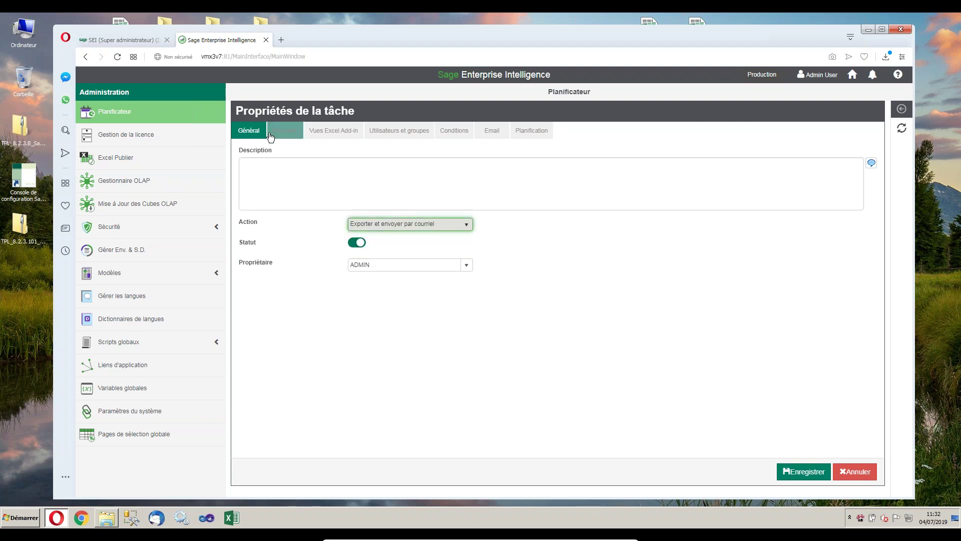
Add the Montant de la commande par mois, quality gauge and Palmarès Fournisseur par compte web views.
click(286, 132)
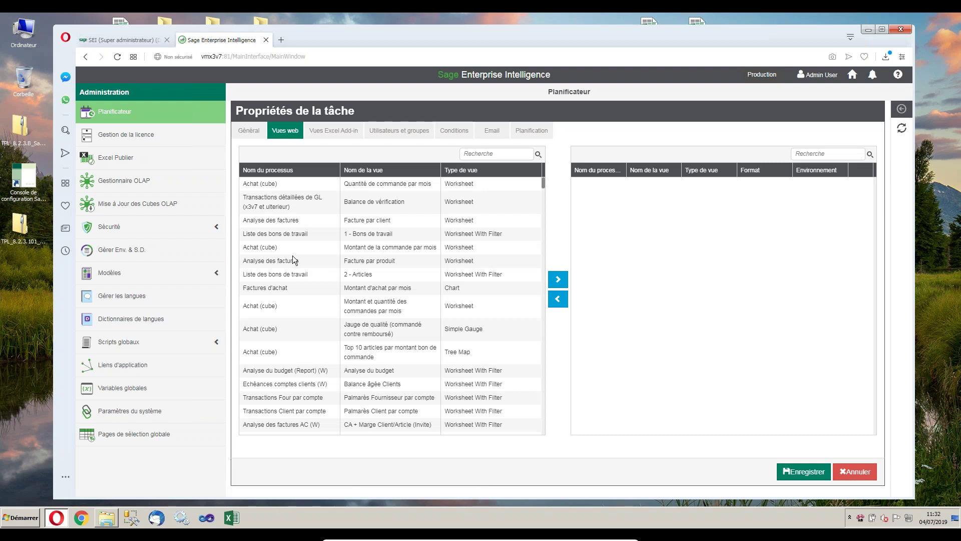
click(278, 247)
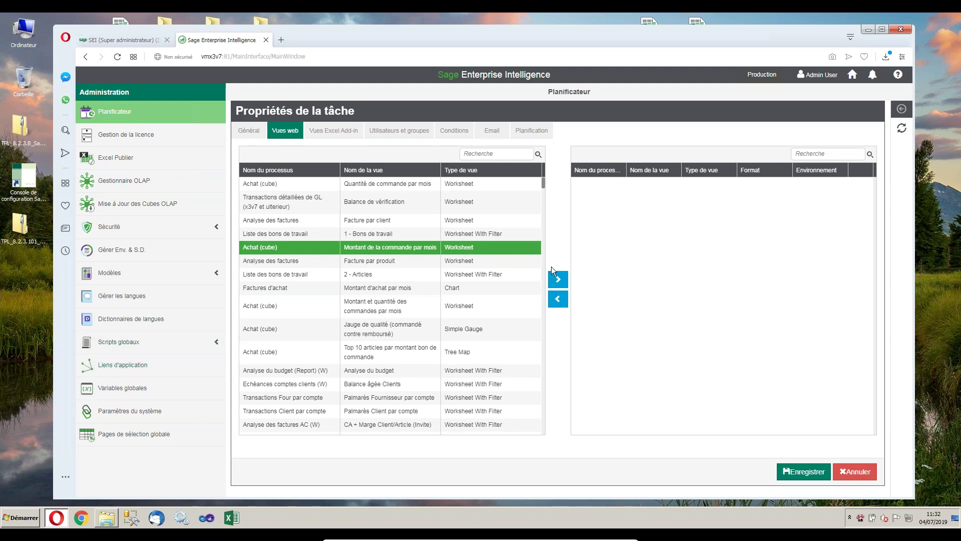
click(560, 279)
click(269, 327)
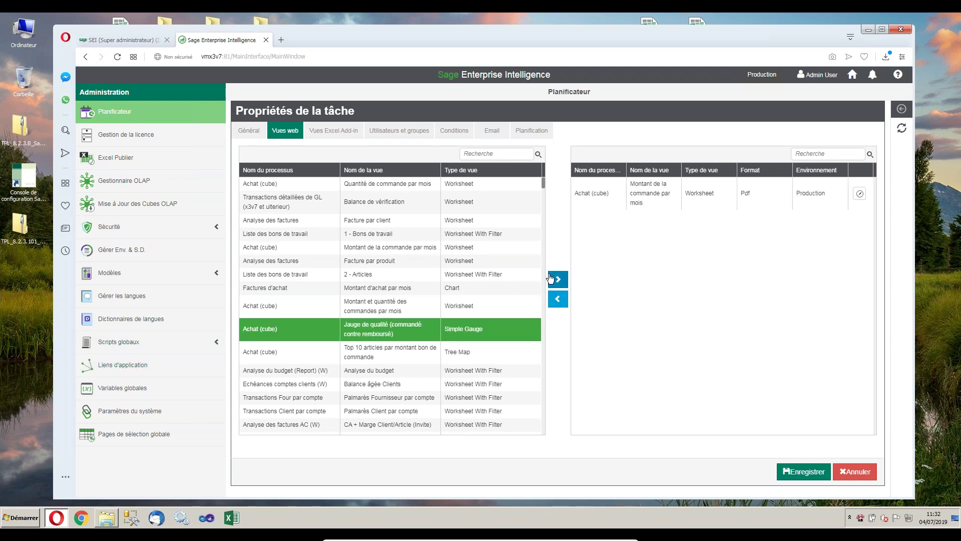
click(558, 278)
click(287, 399)
click(557, 279)
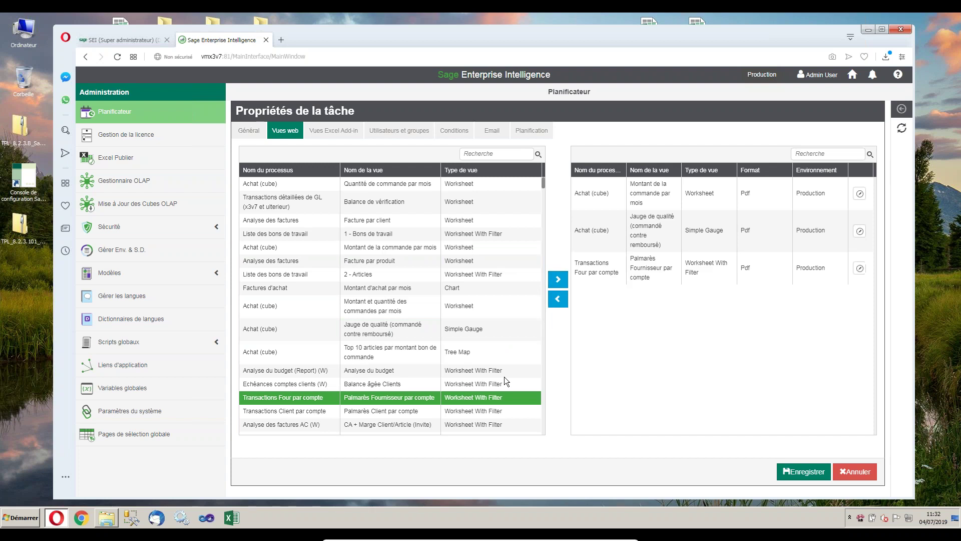
Add a user as the task's recipient and set the task to run as admin.
click(399, 131)
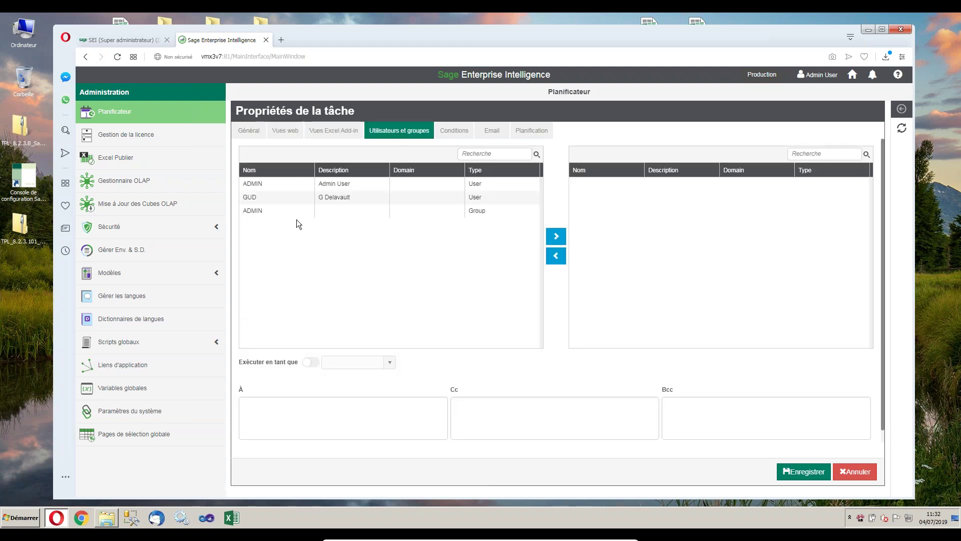
click(339, 197)
click(556, 237)
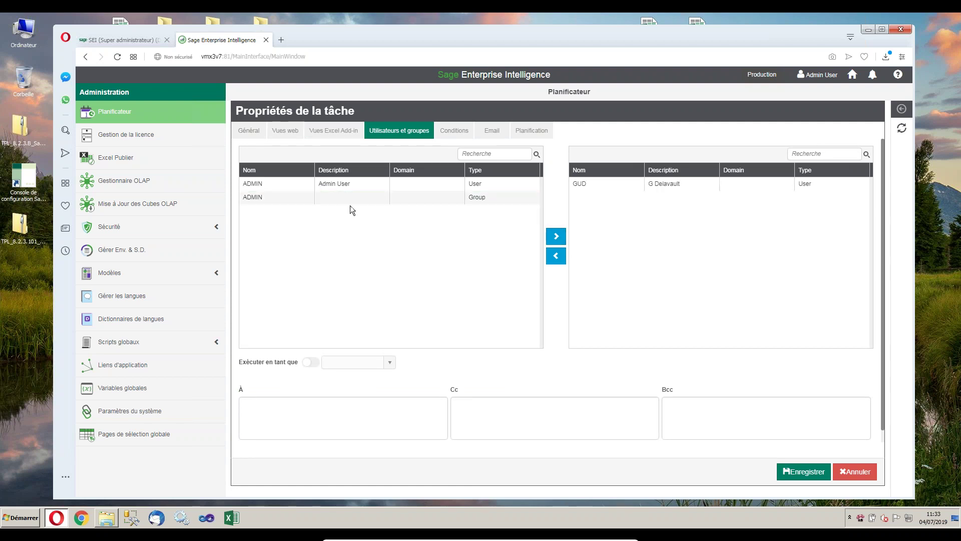
click(309, 362)
click(389, 361)
click(341, 378)
click(266, 413)
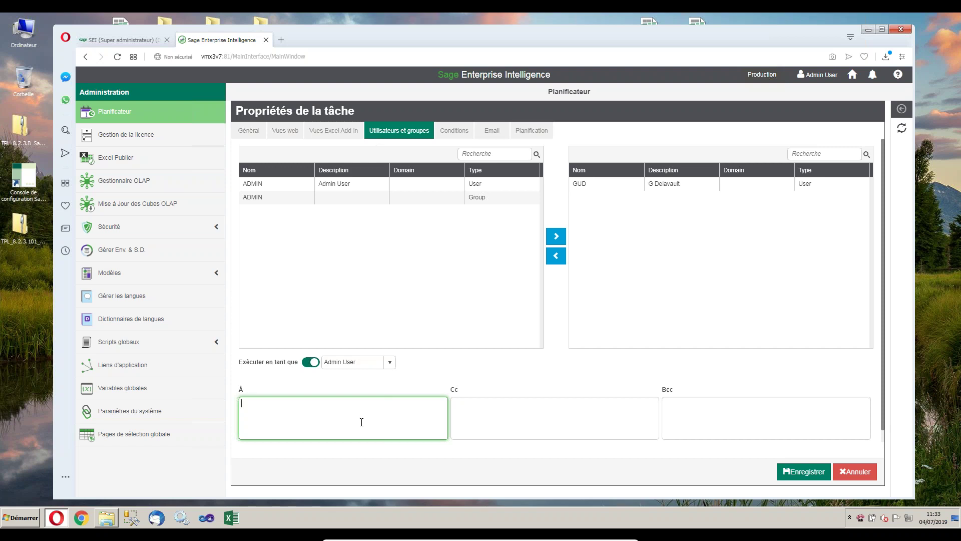
Review the task's conditions, e-mail and schedule tabs, then discard the new task.
click(454, 130)
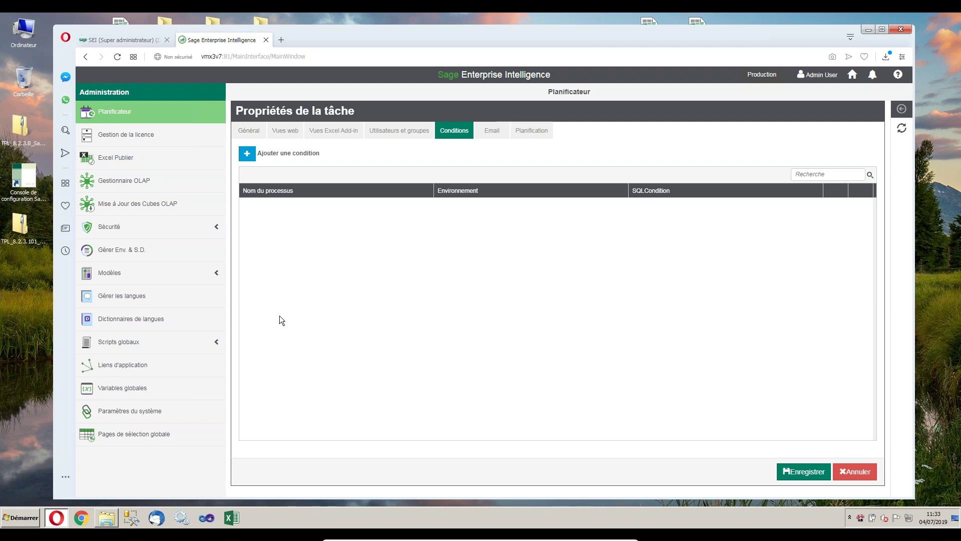
click(492, 130)
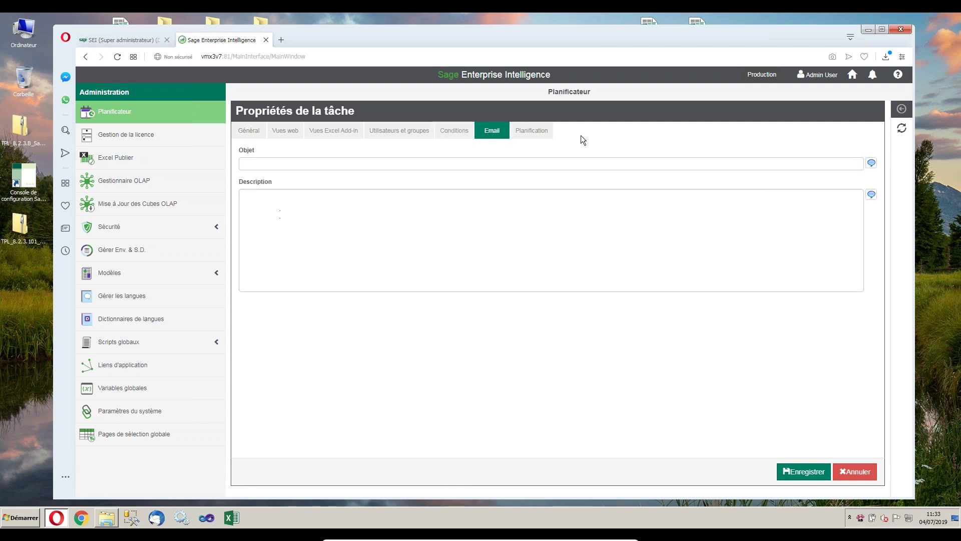
click(539, 133)
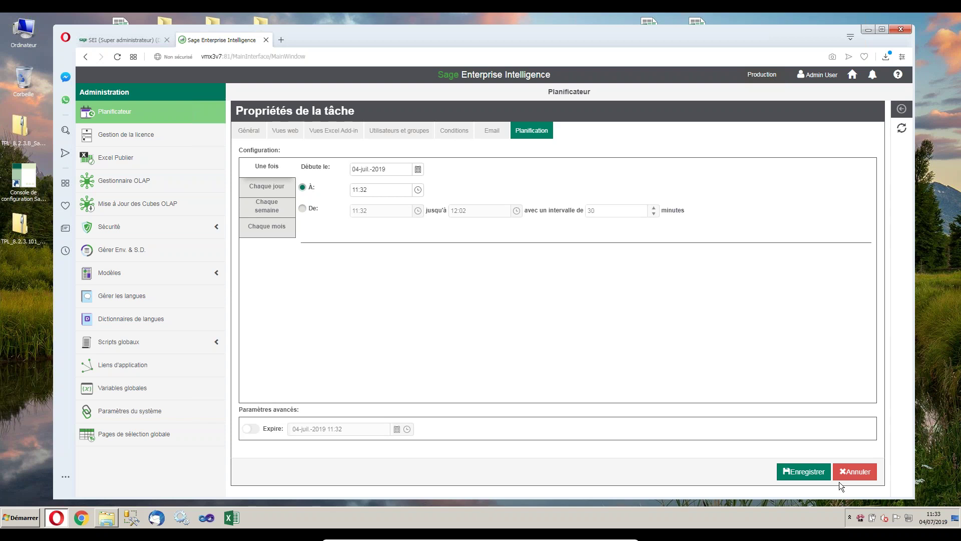
click(870, 472)
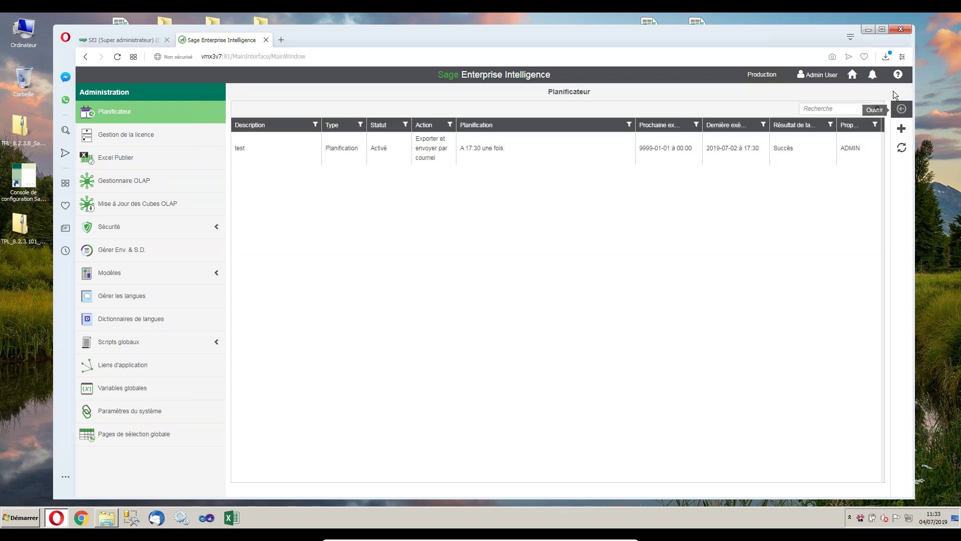
Return home, close the Balance âgée Clients and Analyse du budget reports, and collapse their folders.
click(852, 75)
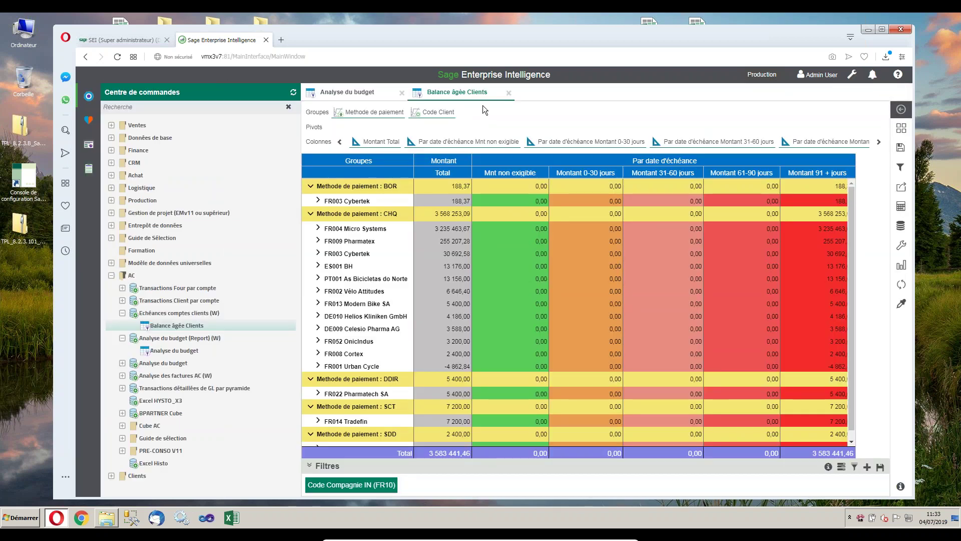
click(508, 93)
click(401, 93)
click(120, 351)
click(122, 338)
click(122, 313)
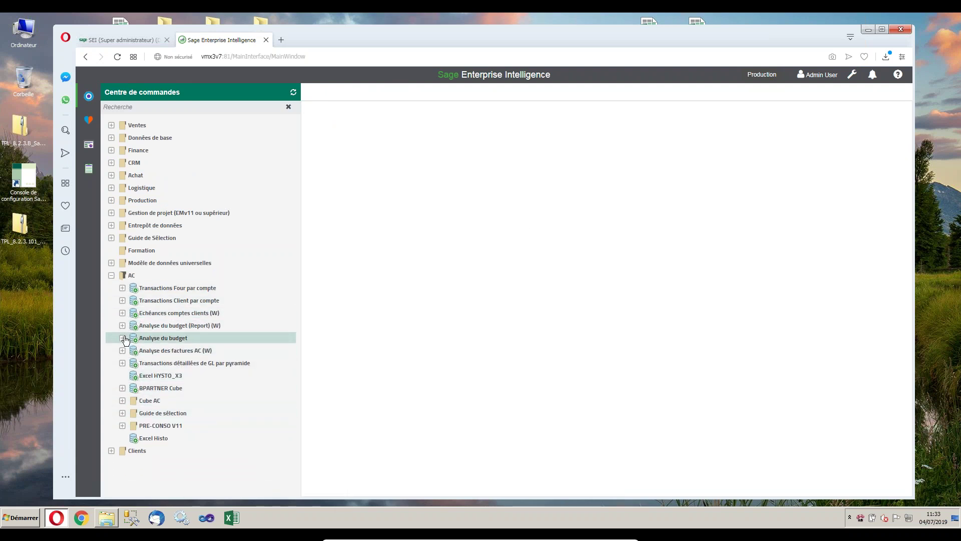
Open Europe Carte vectorielle from Analyse des factures AC (W) > Carte vectorielle and select France.
click(122, 350)
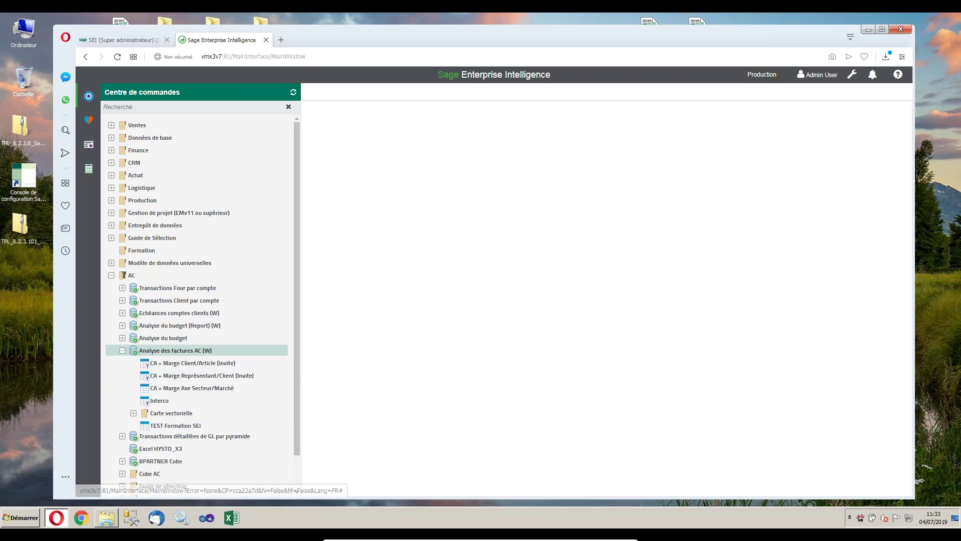
click(133, 414)
double_click(207, 438)
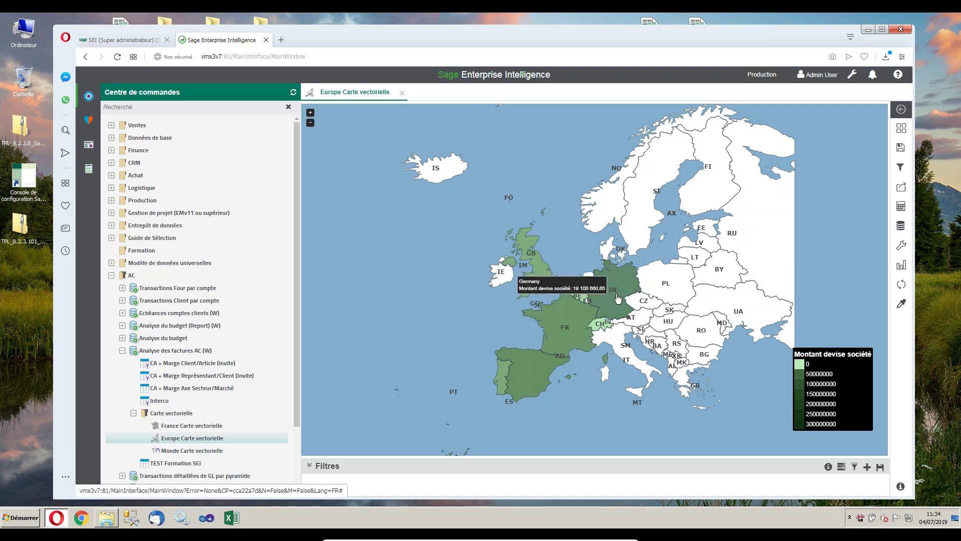
click(567, 324)
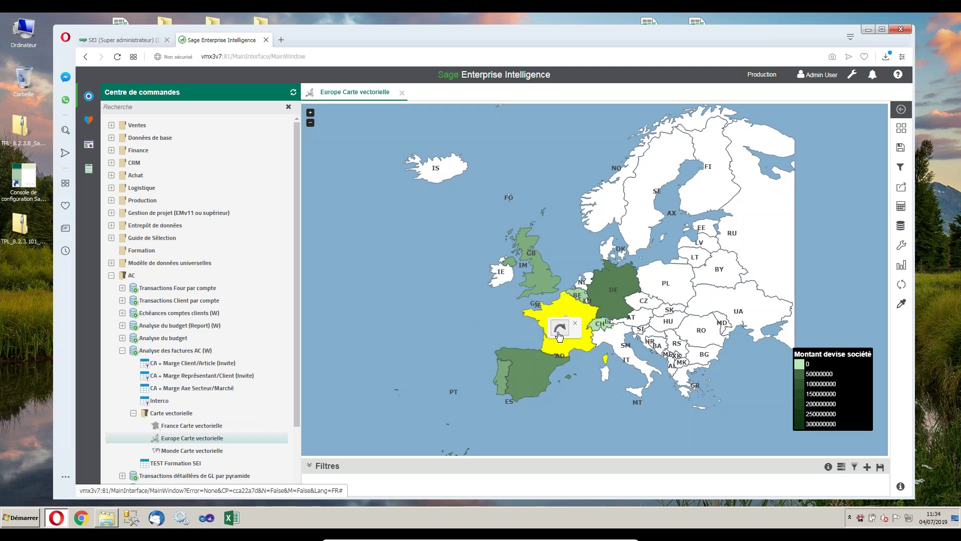
Drill from France on the Europe map into the France Carte vectorielle map.
click(559, 328)
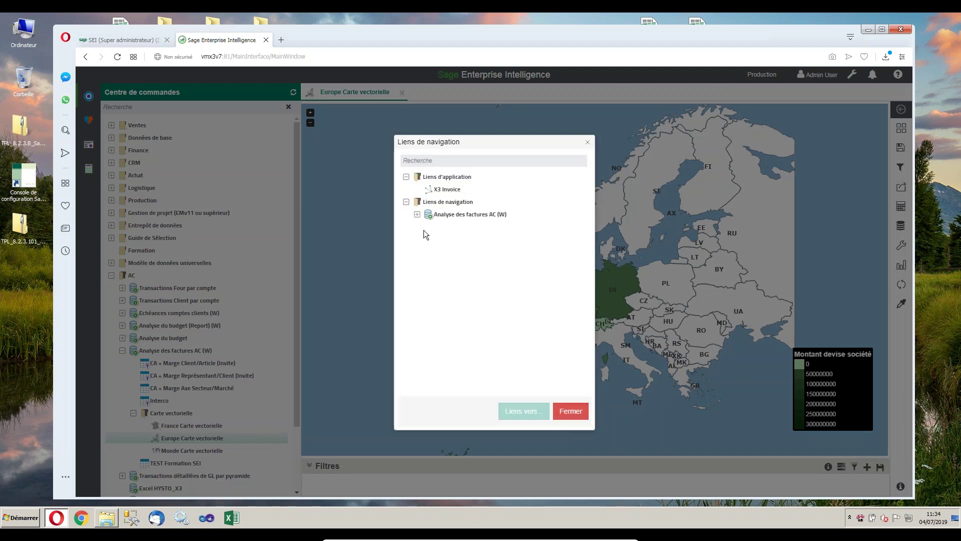
click(417, 214)
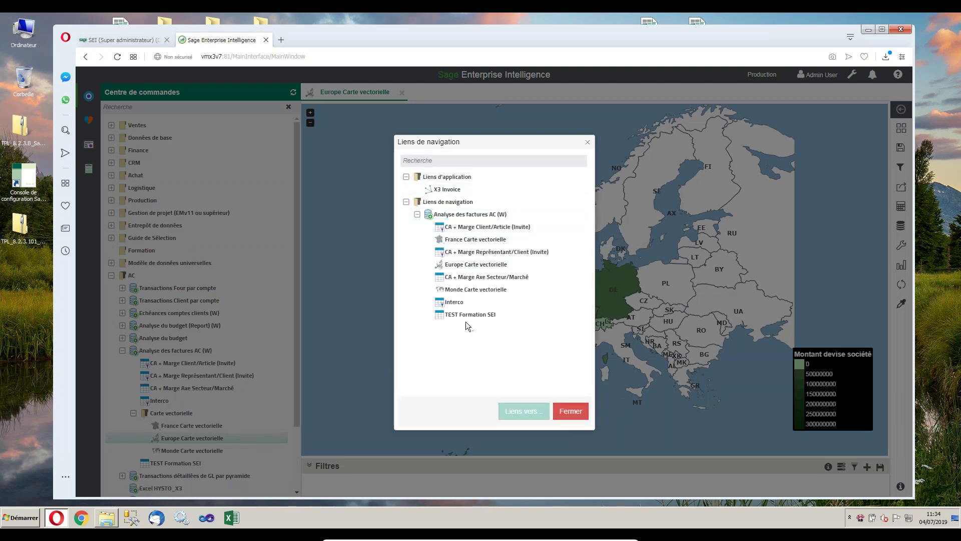
click(478, 240)
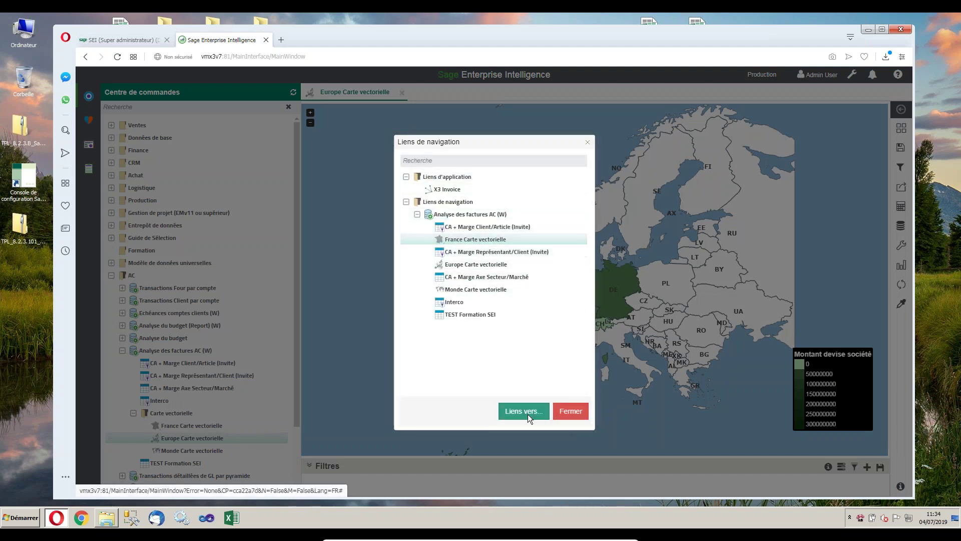
click(524, 411)
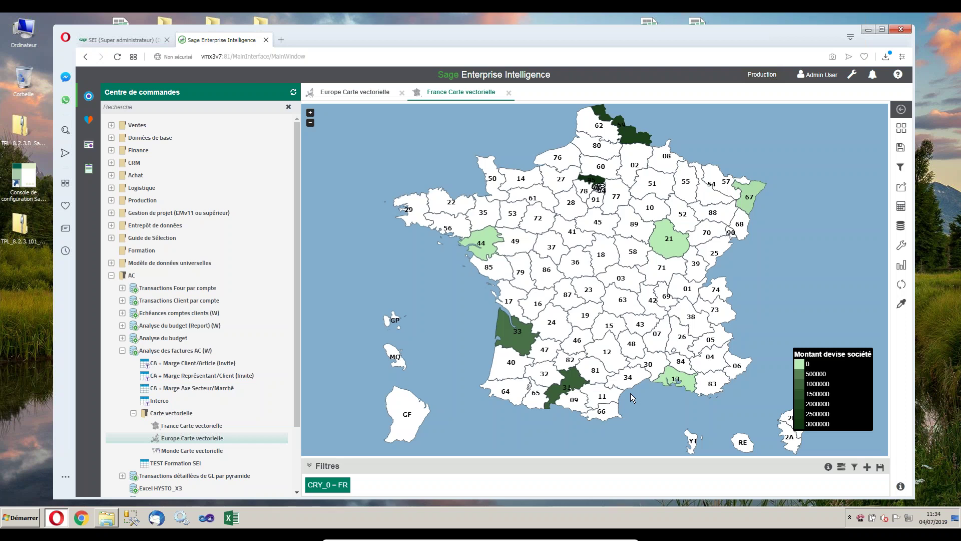
mouse_move(503, 342)
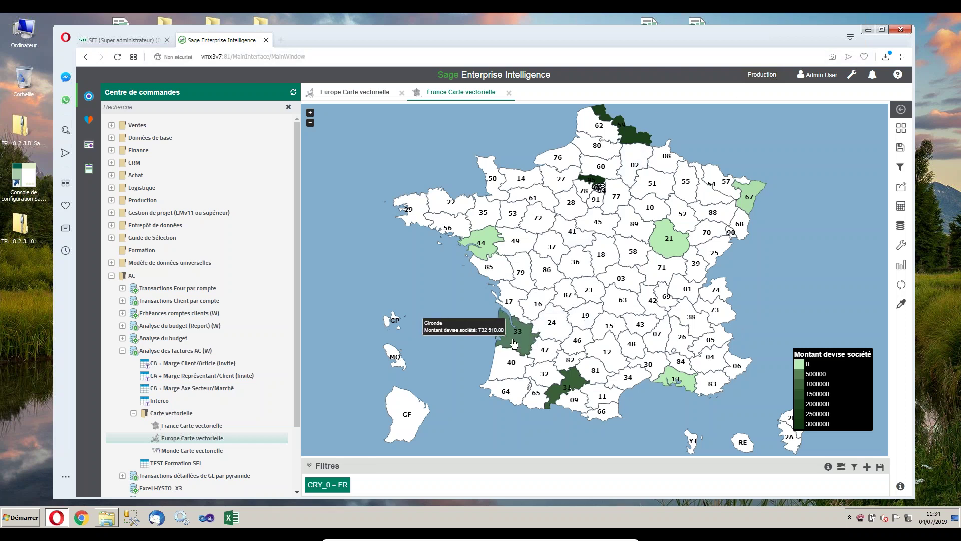
mouse_move(485, 243)
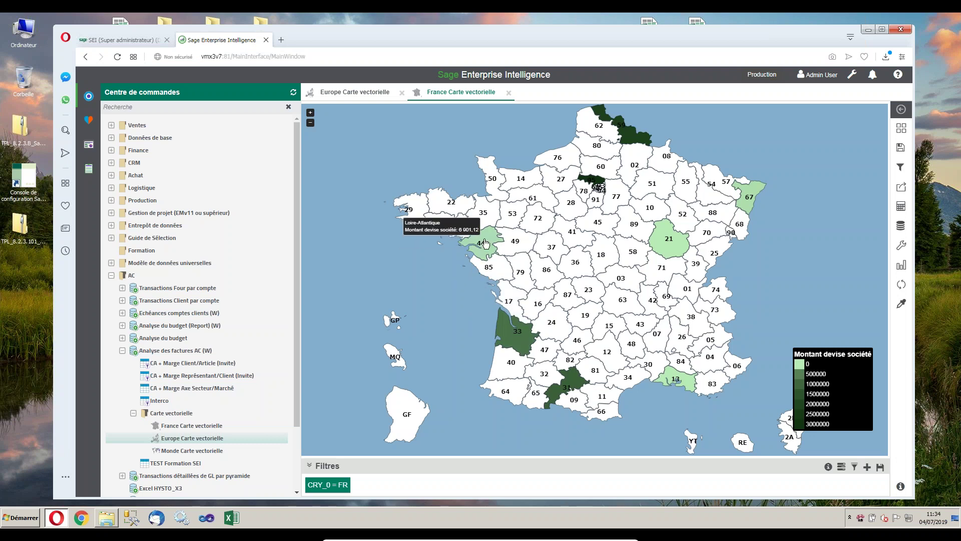
mouse_move(663, 246)
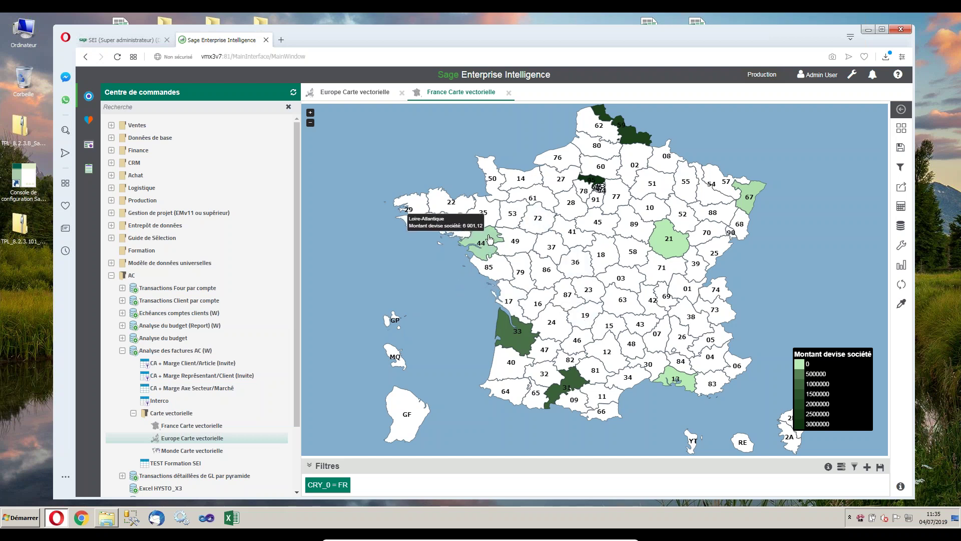
Inspect Loire-Atlantique's invoice analysis links without following one, then close the France map.
click(485, 250)
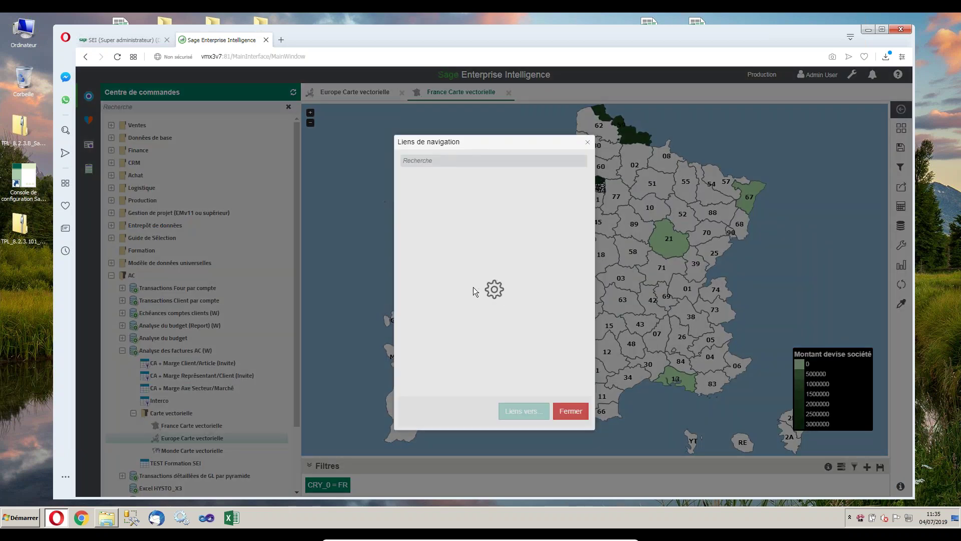
click(417, 215)
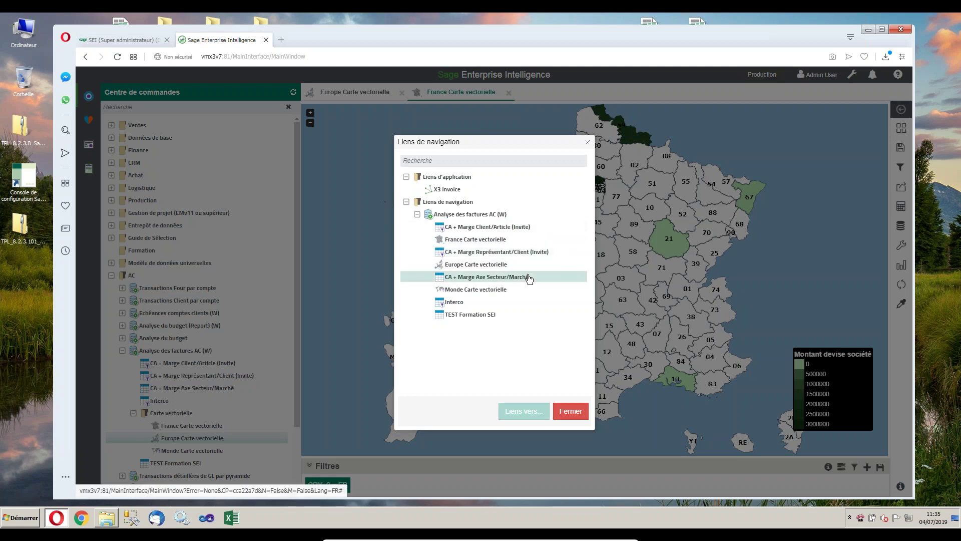
click(568, 413)
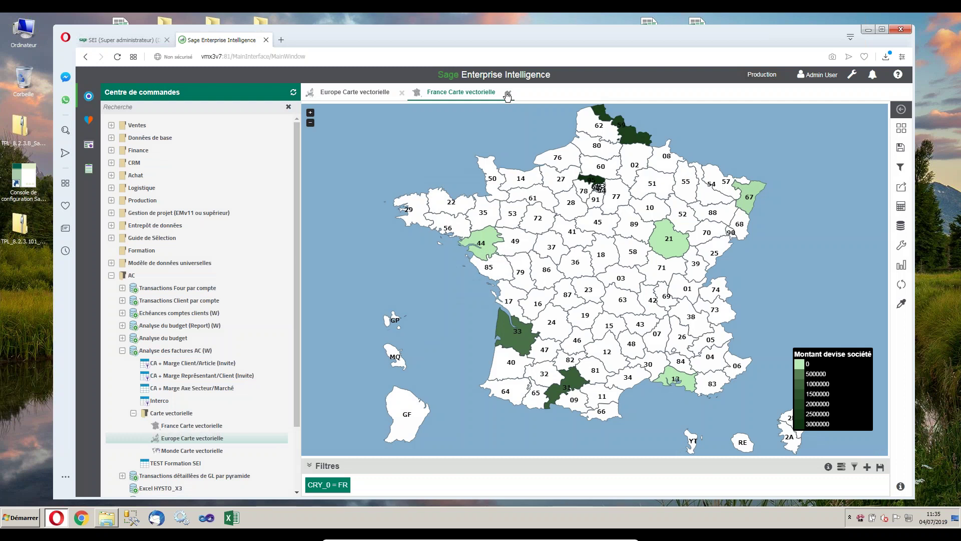
click(509, 94)
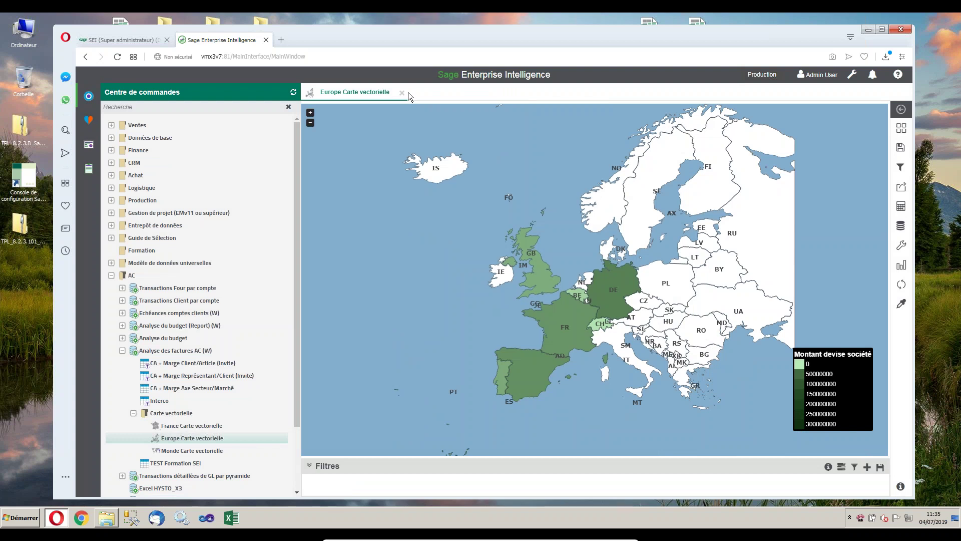
Close the Europe map, open the Gestionnaire des ventes - thème Bootstrap (W) dashboard in edit mode.
click(401, 94)
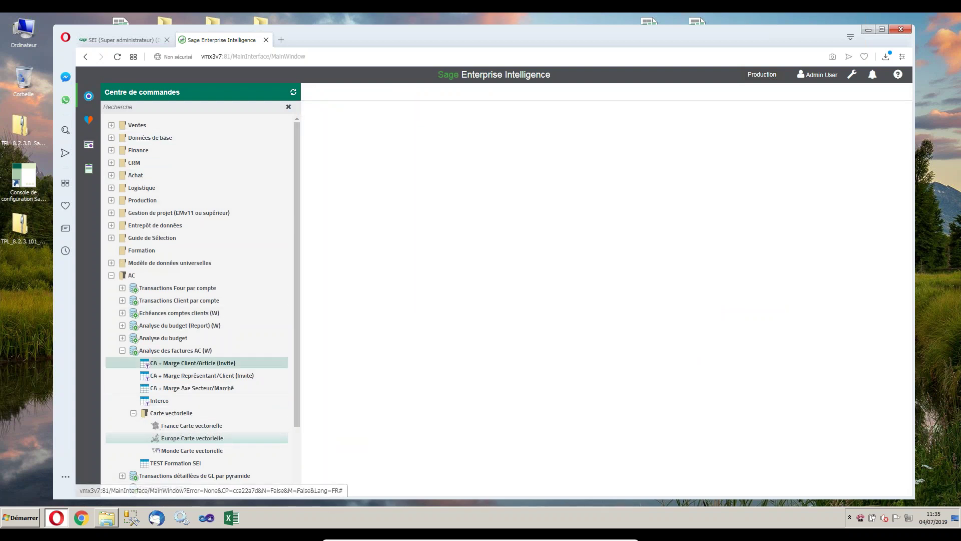
click(89, 145)
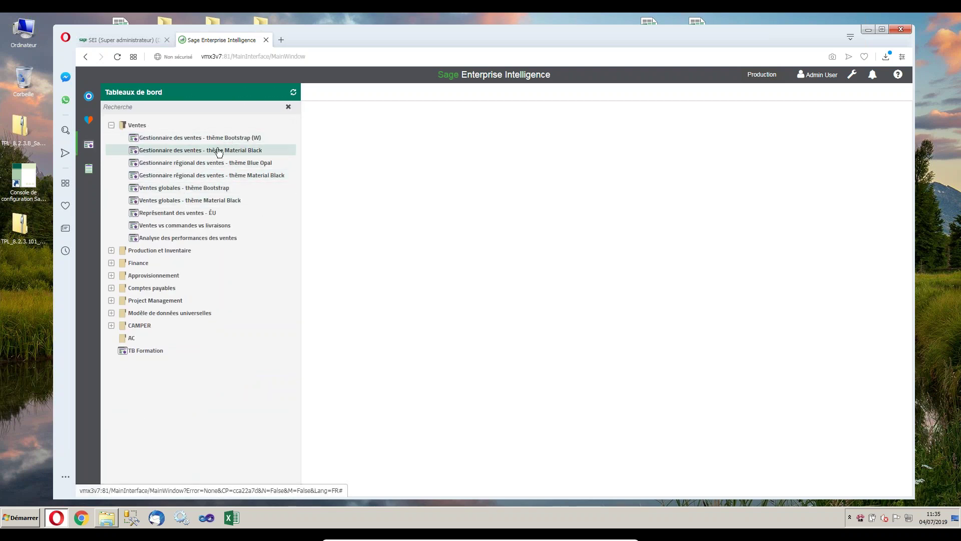
click(201, 138)
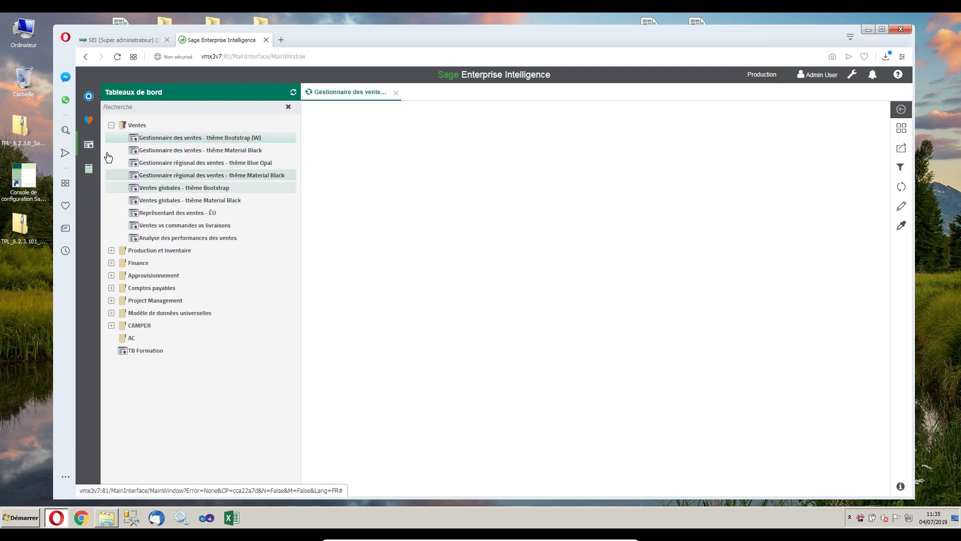
click(88, 145)
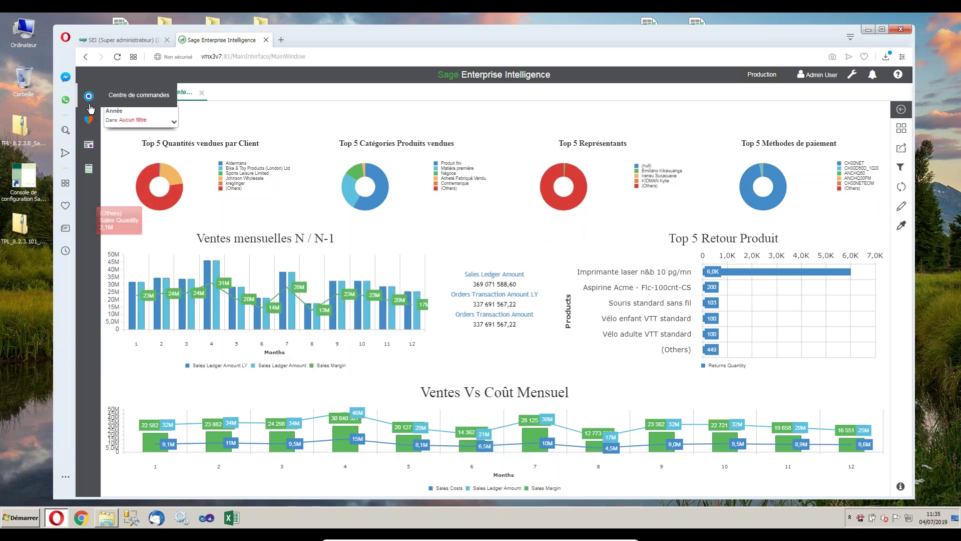
click(901, 208)
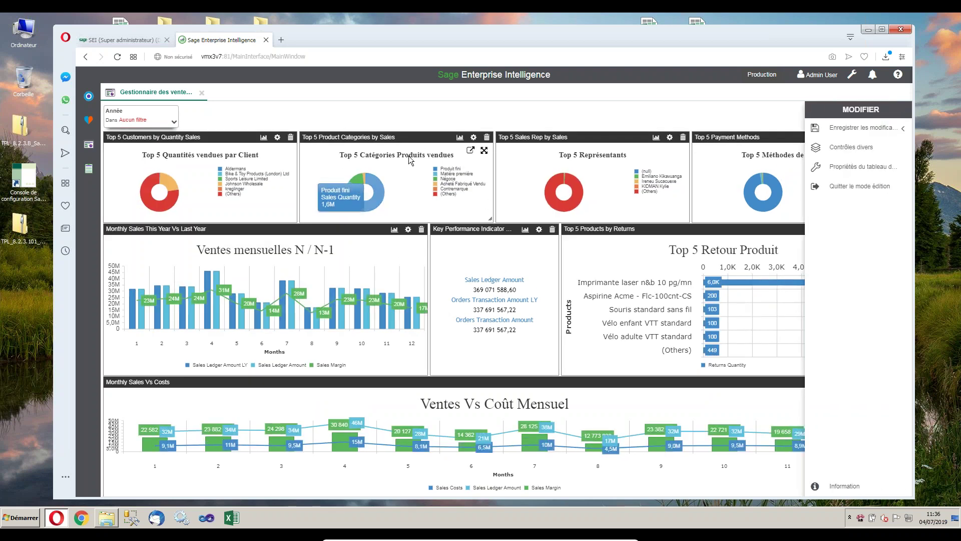
Delete the Top 5 Product Categories tile and drag in Top 5 articles les plus vendus from Entrepôt de données > Top 5 +.
click(487, 137)
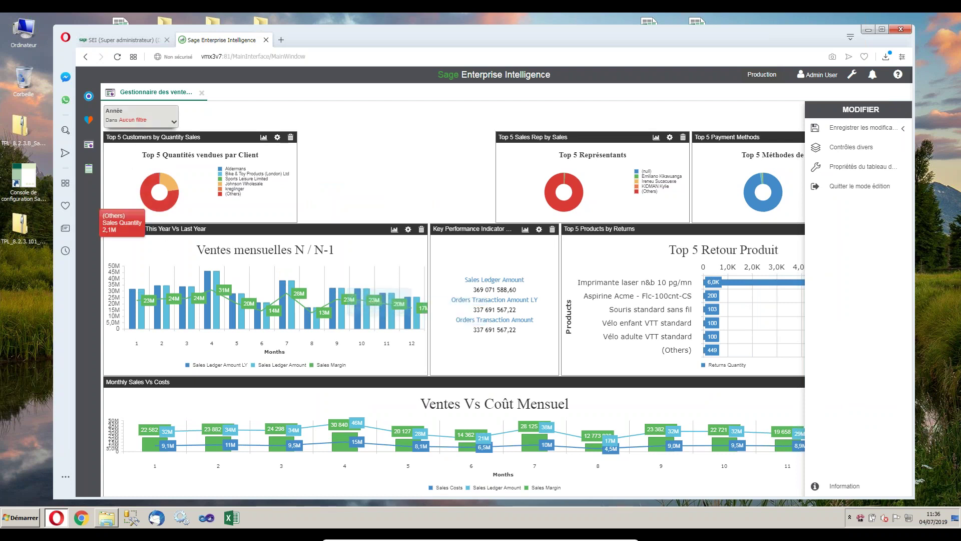
click(89, 96)
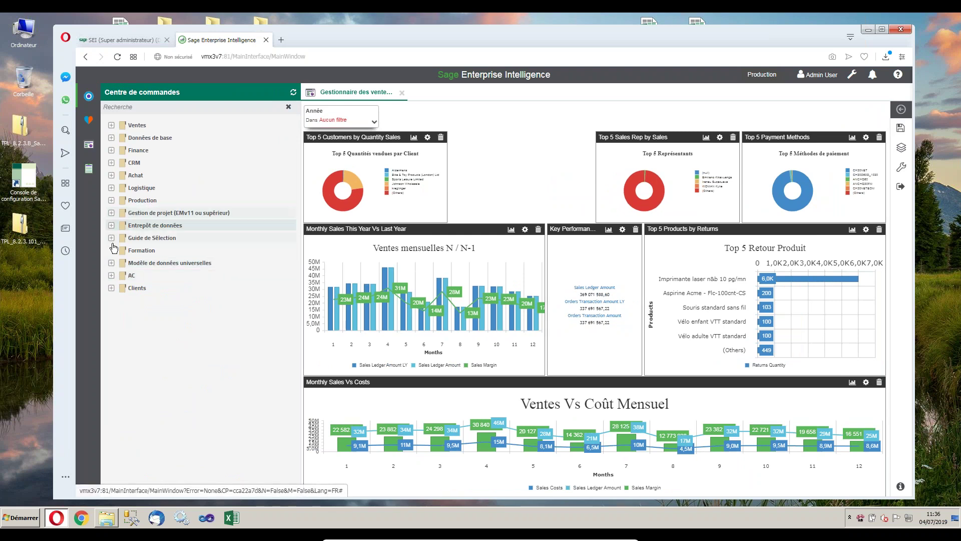
click(146, 225)
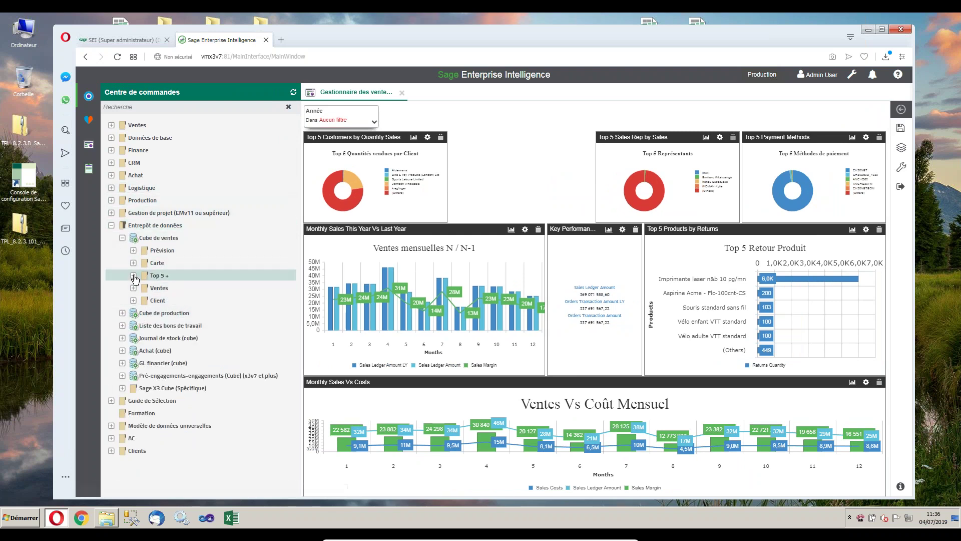
click(145, 275)
click(198, 301)
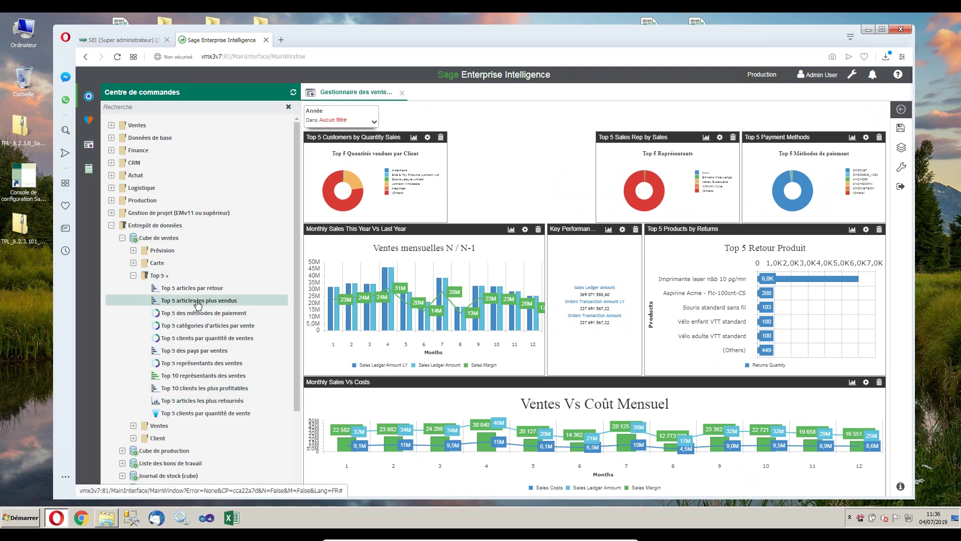
drag(198, 303, 511, 181)
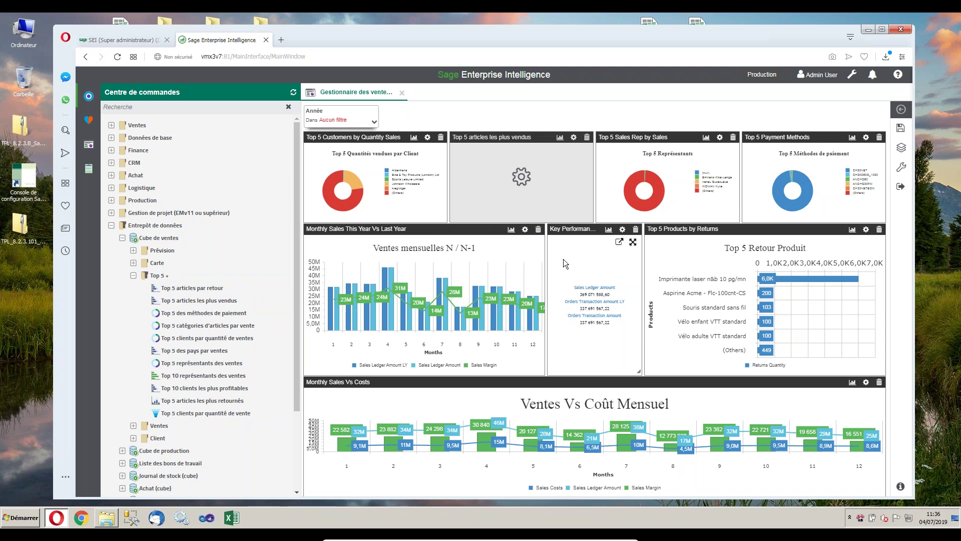
Exit dashboard edit mode, collapse the side panel and minimize the browser.
click(901, 187)
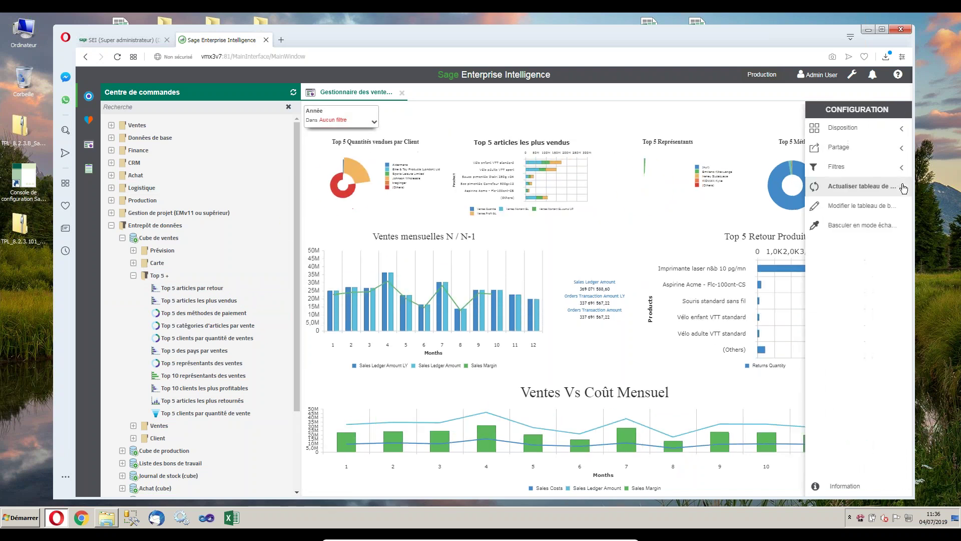
click(88, 145)
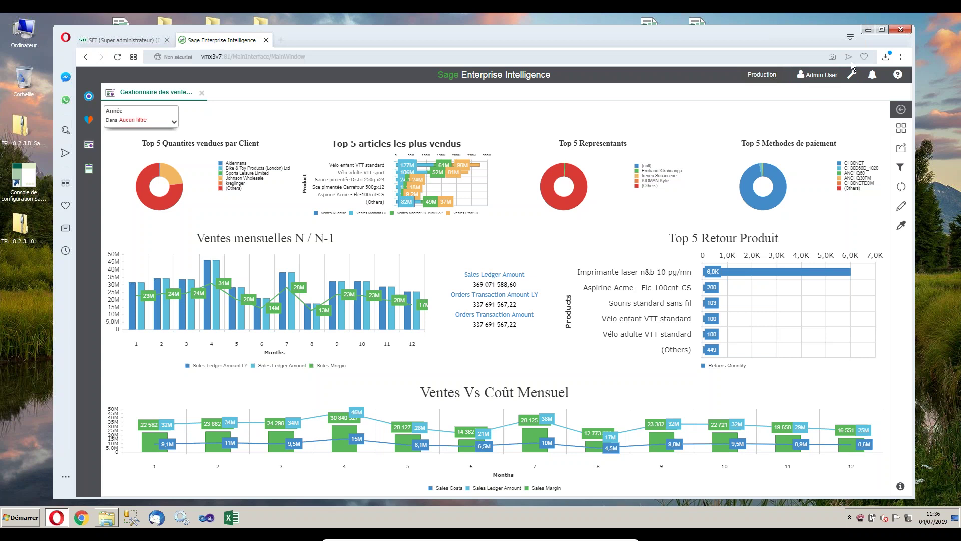
click(866, 29)
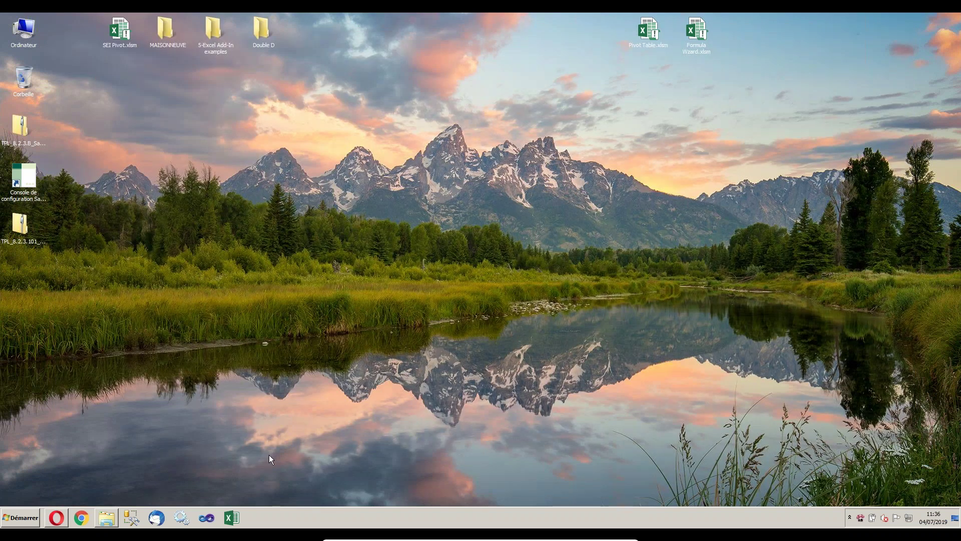
Launch Excel and create a maximized blank workbook.
click(231, 518)
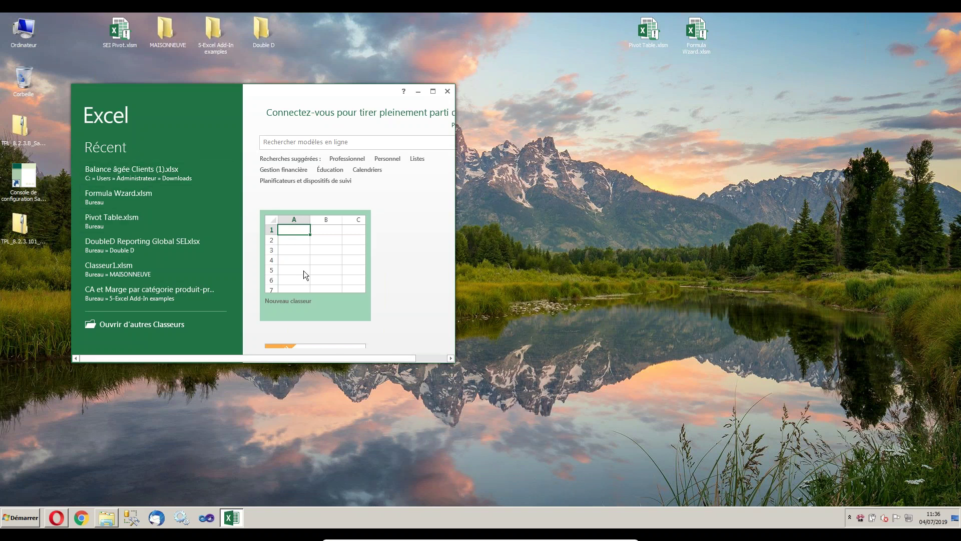
double_click(303, 271)
double_click(298, 88)
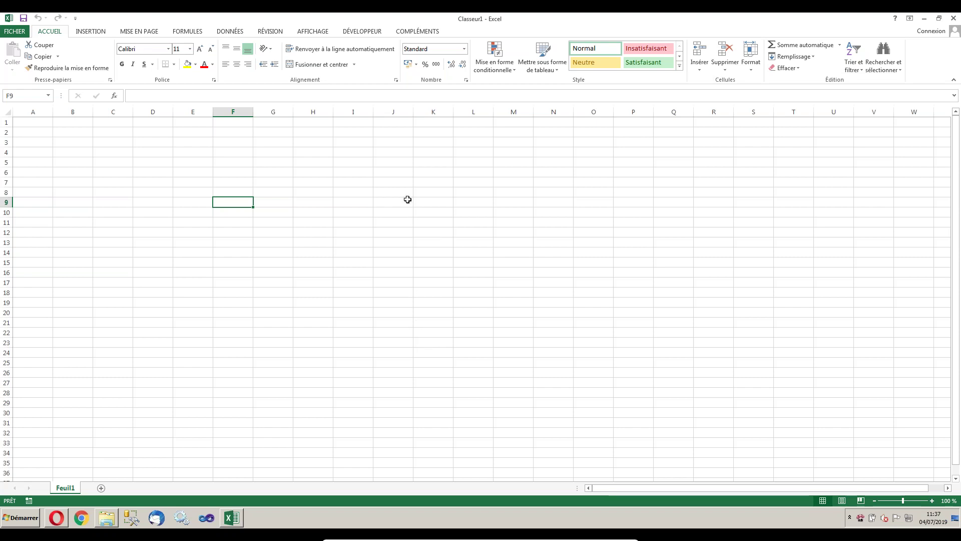
Start Pivot Table from the COMPLÉMENTS tab and enter the user name and password at login.
click(421, 32)
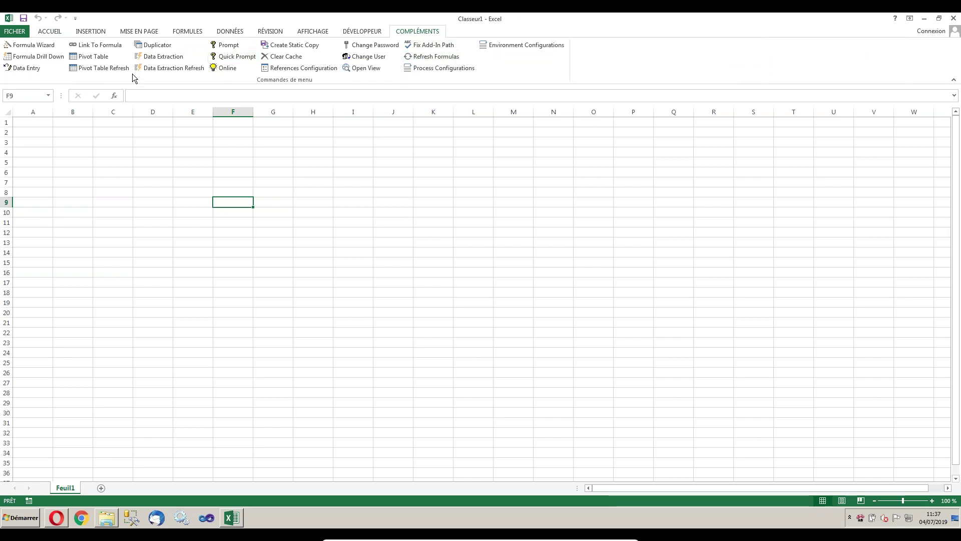
click(93, 56)
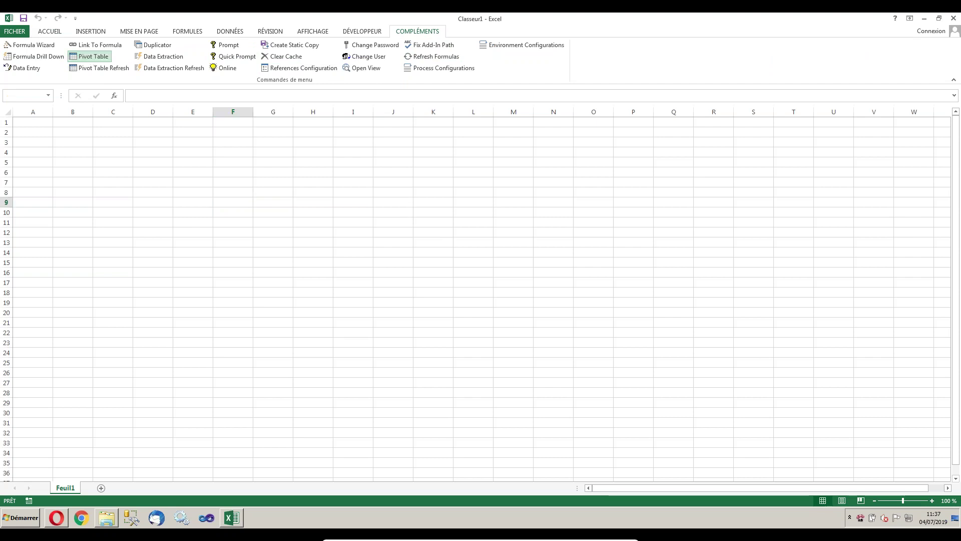
text(ADMIN)
key(Tab)
text(admin)
key(Tab)
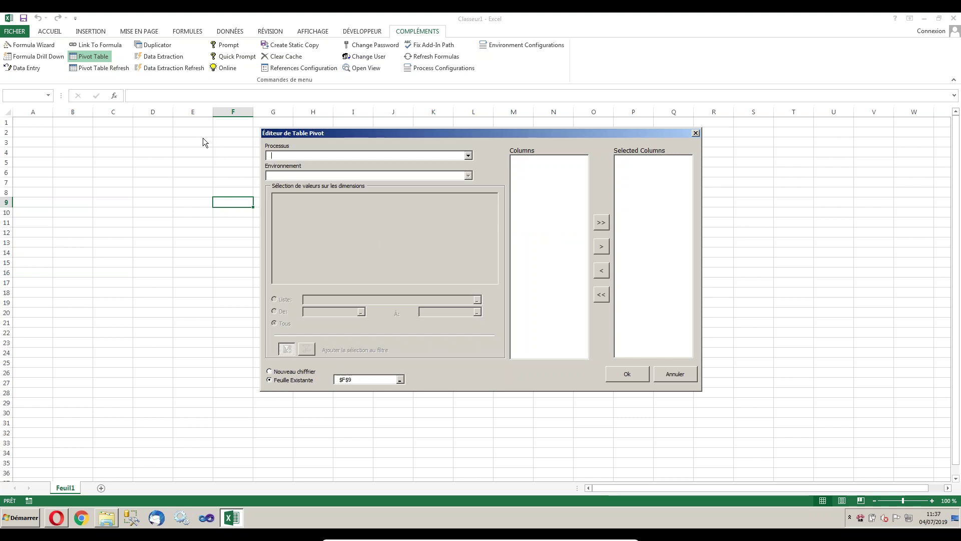
Choose process Analyse des factures AC (W) in Production, select the Mois field, then cancel the editor.
click(468, 155)
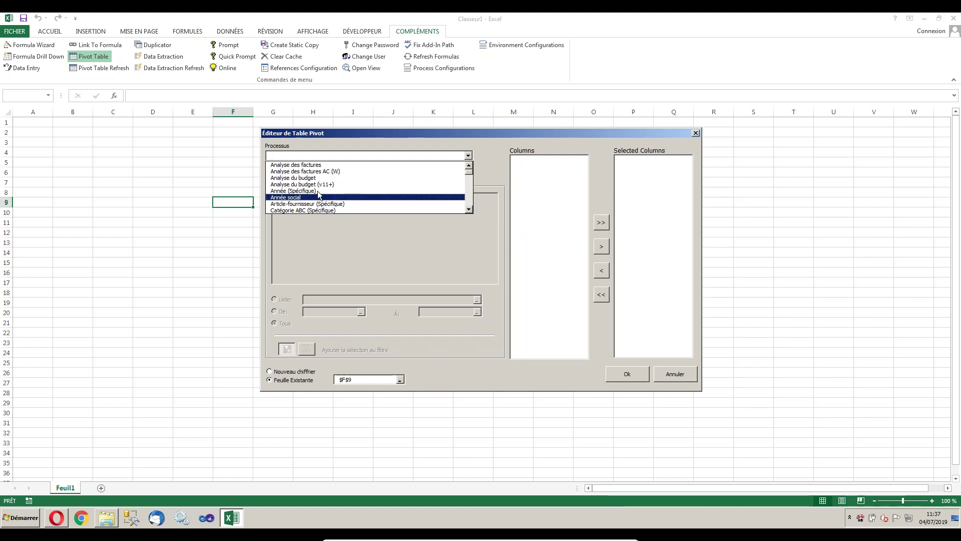
click(334, 172)
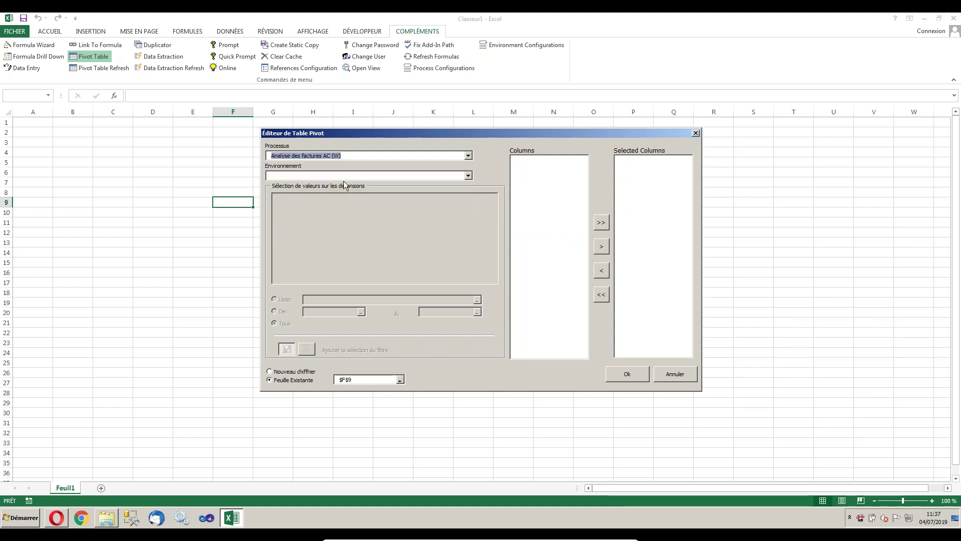
click(468, 176)
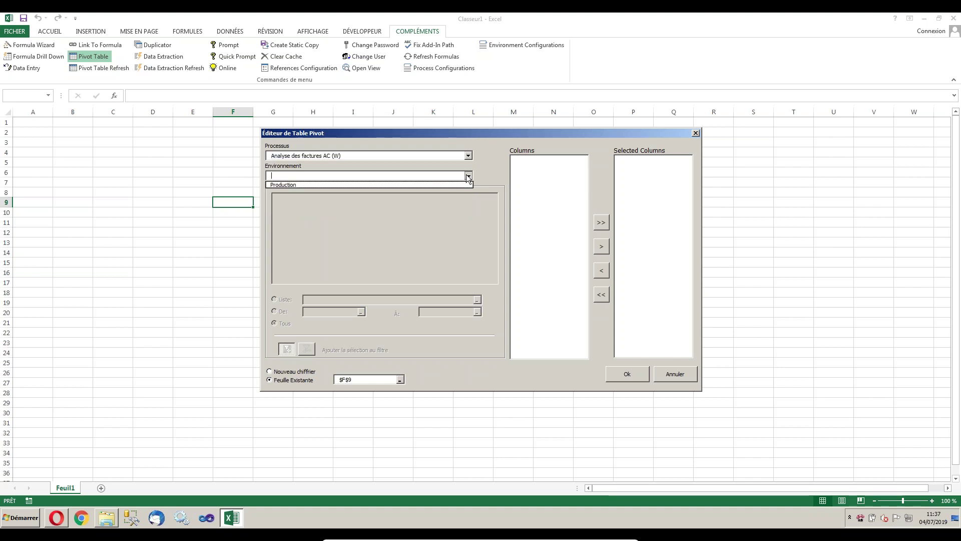
click(310, 185)
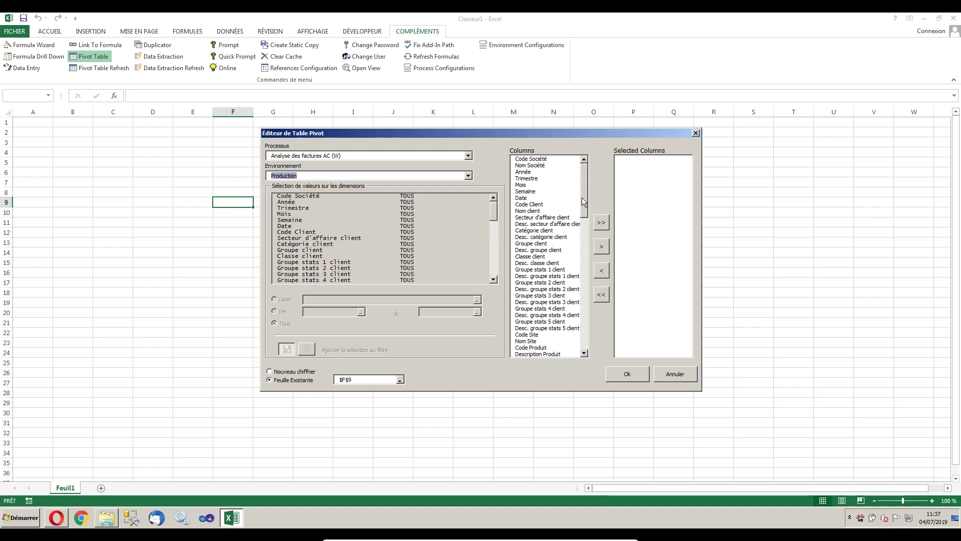
mouse_move(587, 174)
mouse_down()
mouse_move(587, 312)
mouse_move(589, 159)
mouse_up()
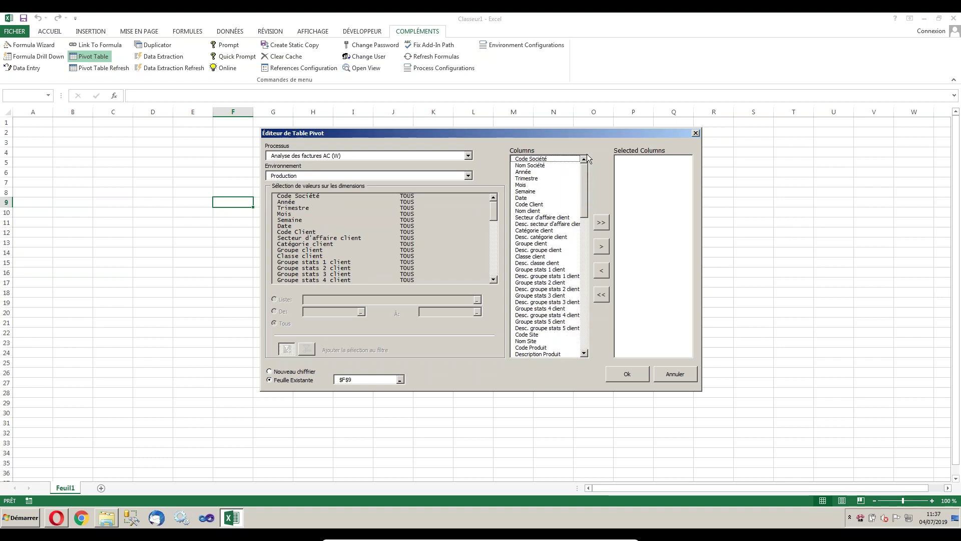
click(523, 185)
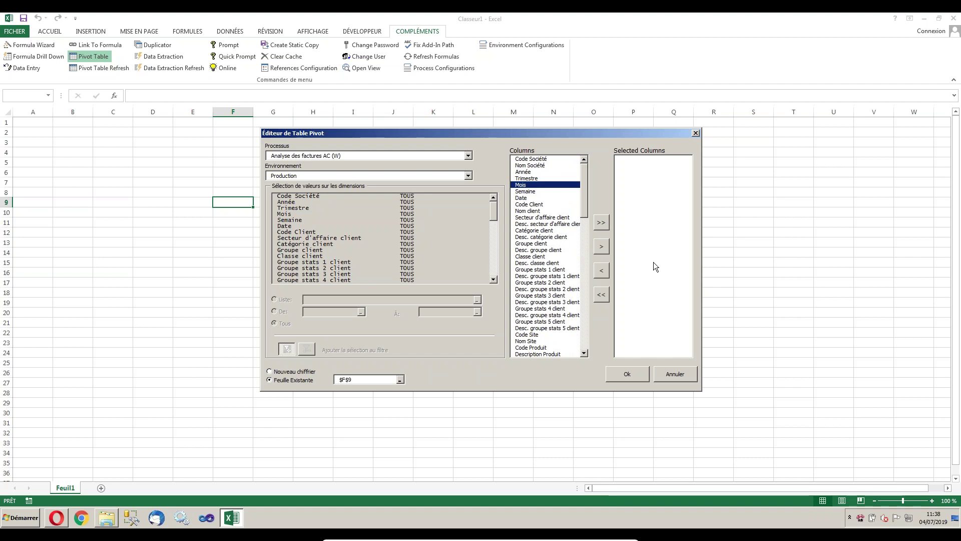
click(684, 376)
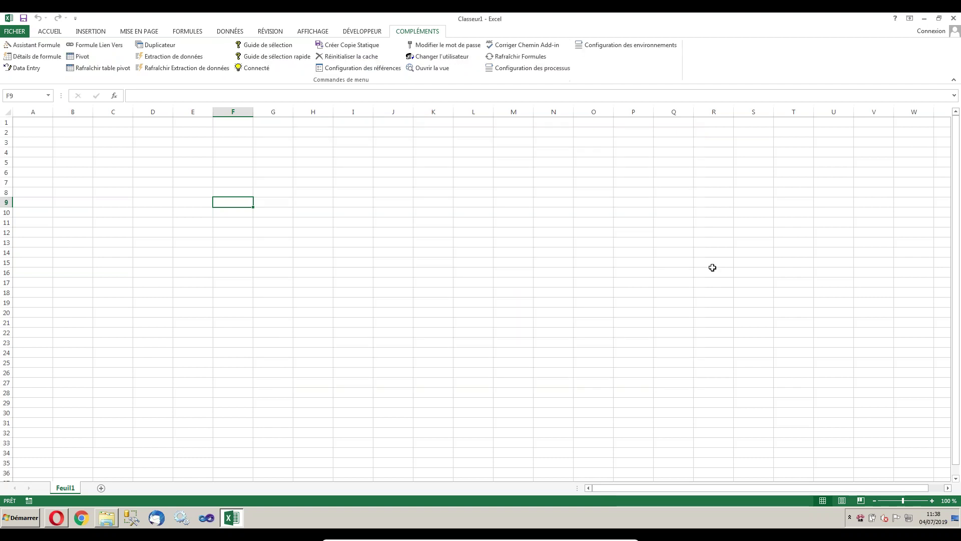
Close Excel without saving the blank workbook.
double_click(668, 18)
click(447, 93)
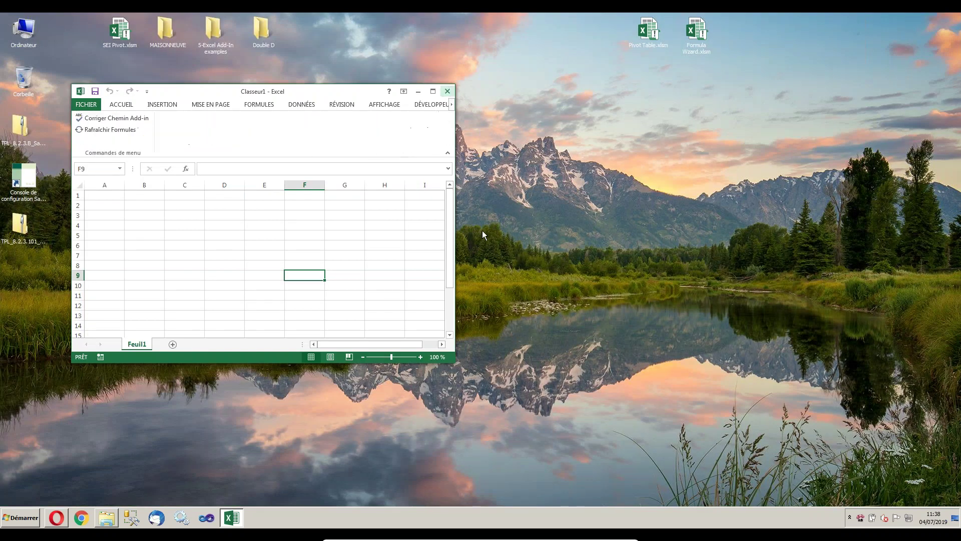
click(478, 275)
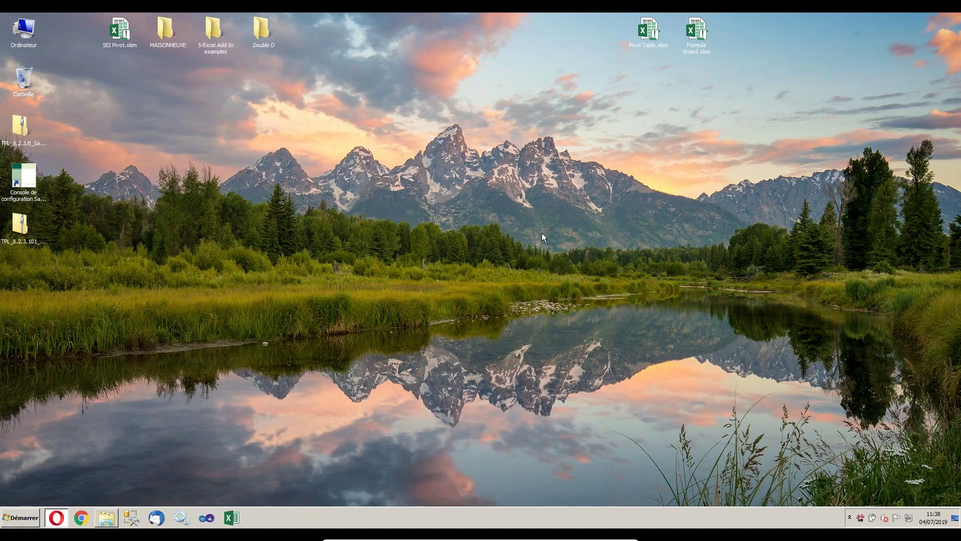
Open Pivot Table.xlsm maximized, show the COMPLÉMENTS tab and filter to department 15.
double_click(649, 31)
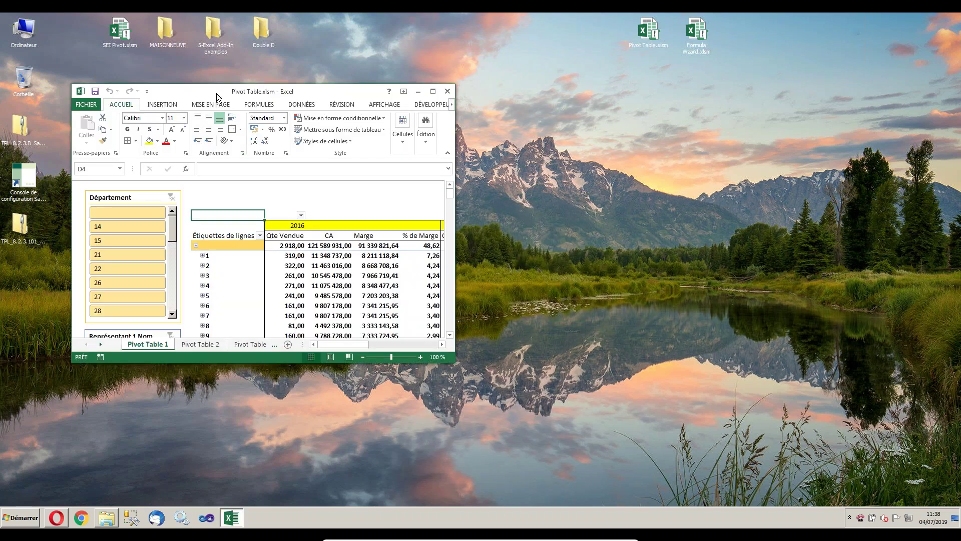
double_click(257, 88)
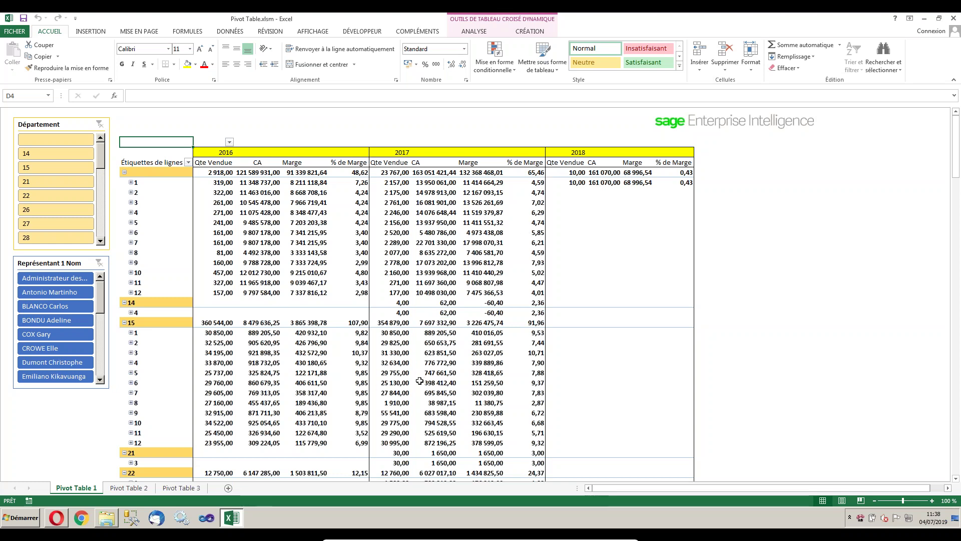
click(428, 34)
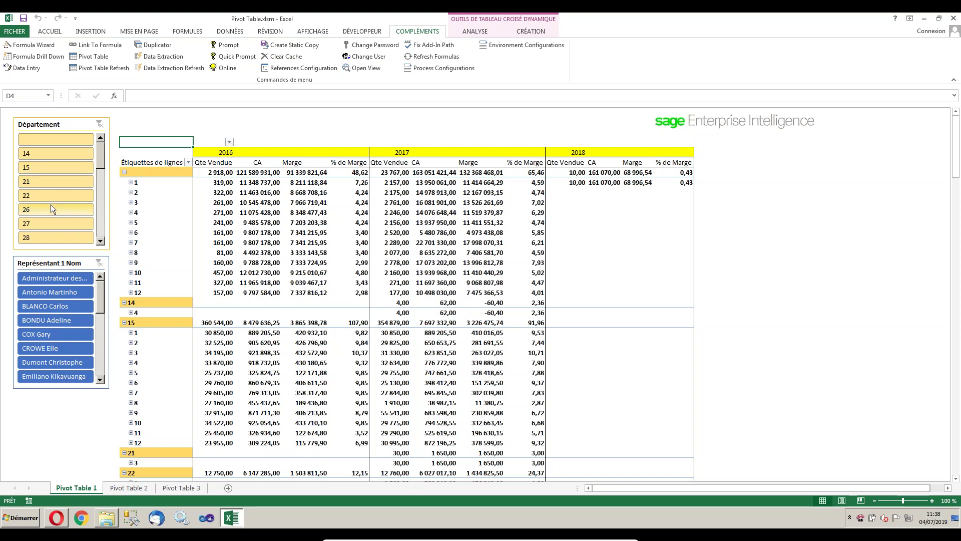
click(38, 165)
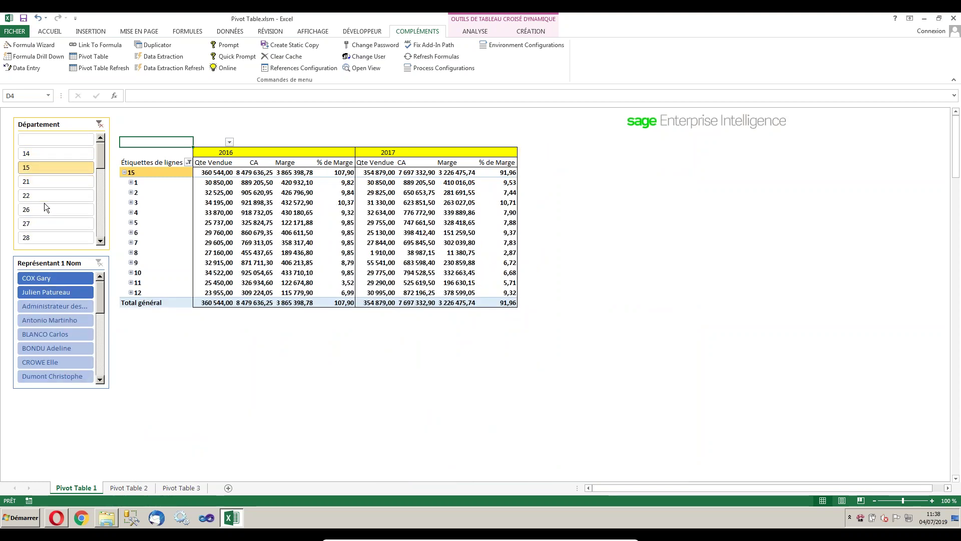
Filter the Département slicer to 26, 14 and 21, then to 14, 21 and 26 together, then clear it.
click(43, 207)
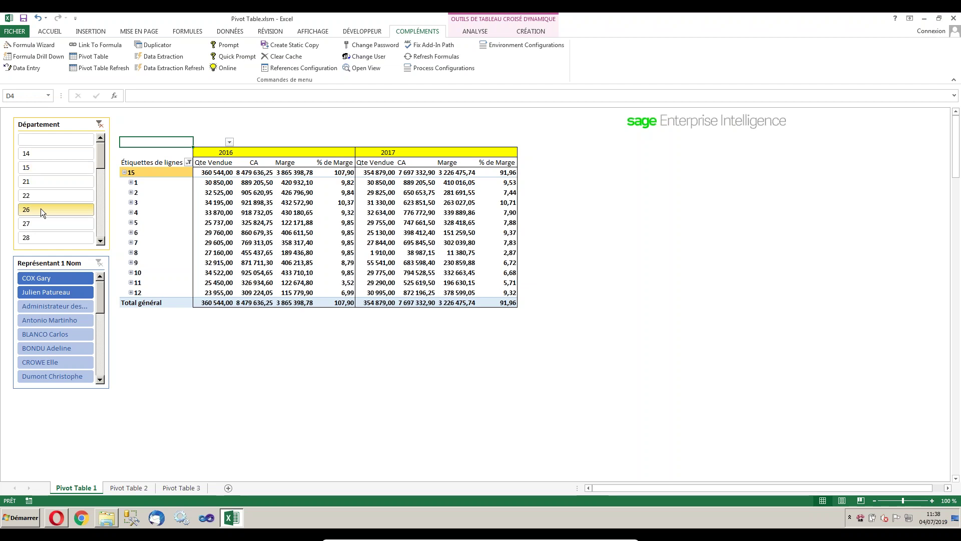
click(47, 155)
click(47, 180)
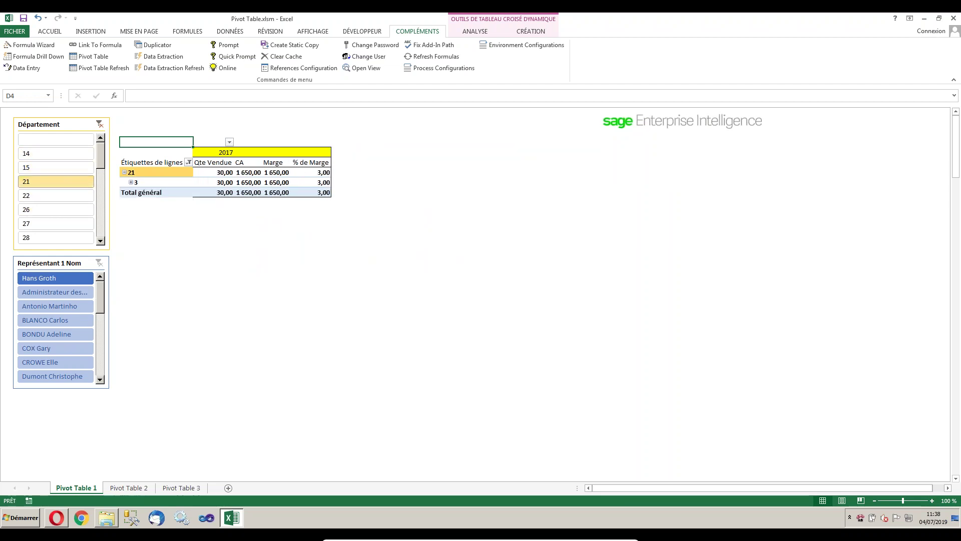
click(99, 124)
click(50, 153)
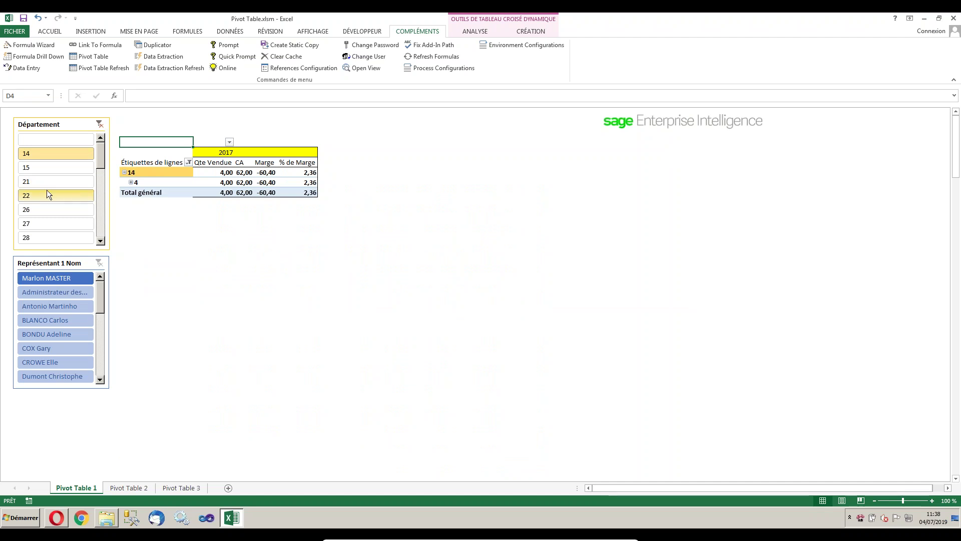
ctrl+click(45, 183)
ctrl+click(41, 208)
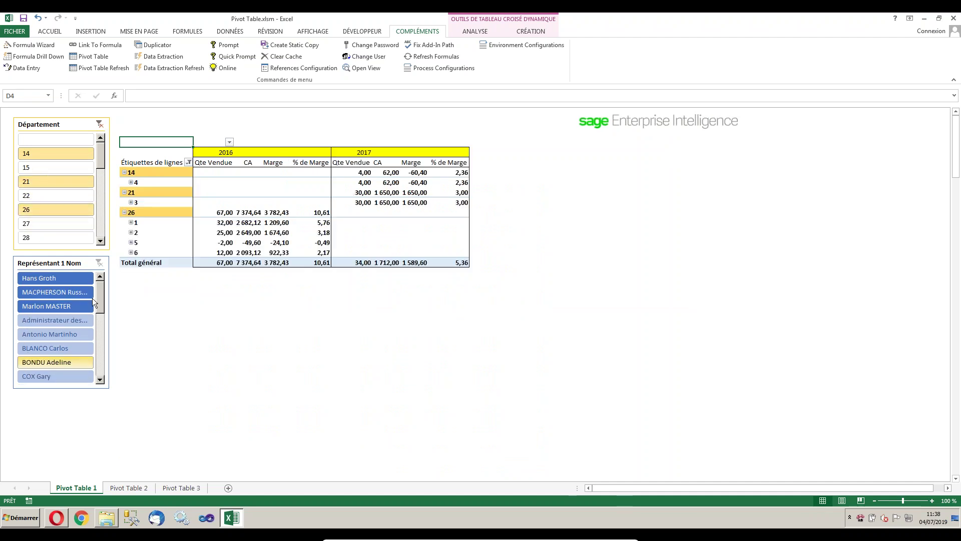
click(100, 125)
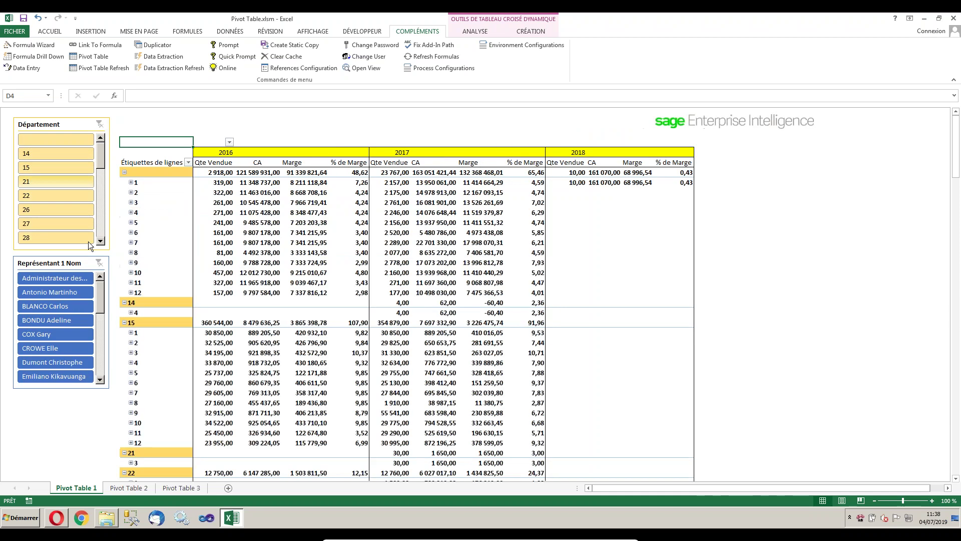
Filter by a sales rep in the Représentant slicer, then on Pivot Table 2 limit deliveries to 2016.
click(43, 320)
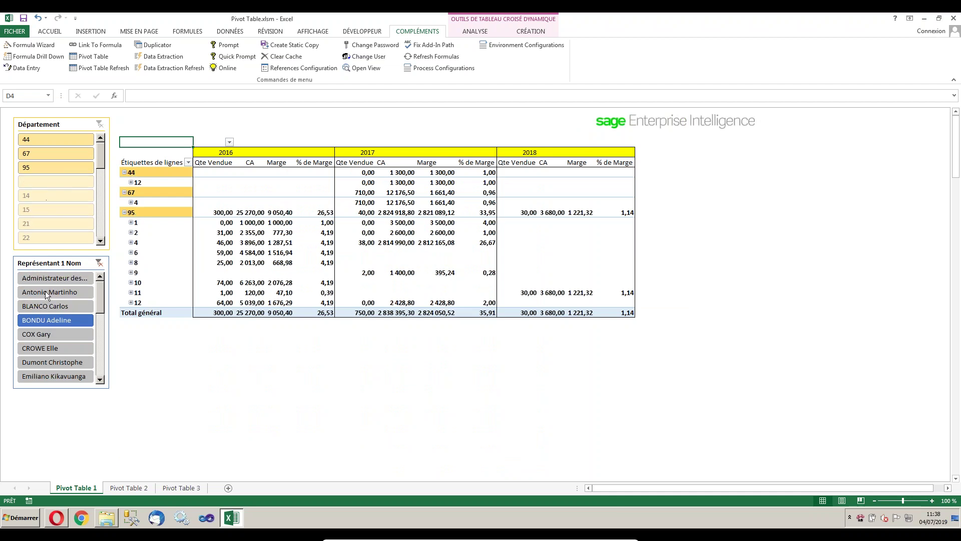
click(56, 321)
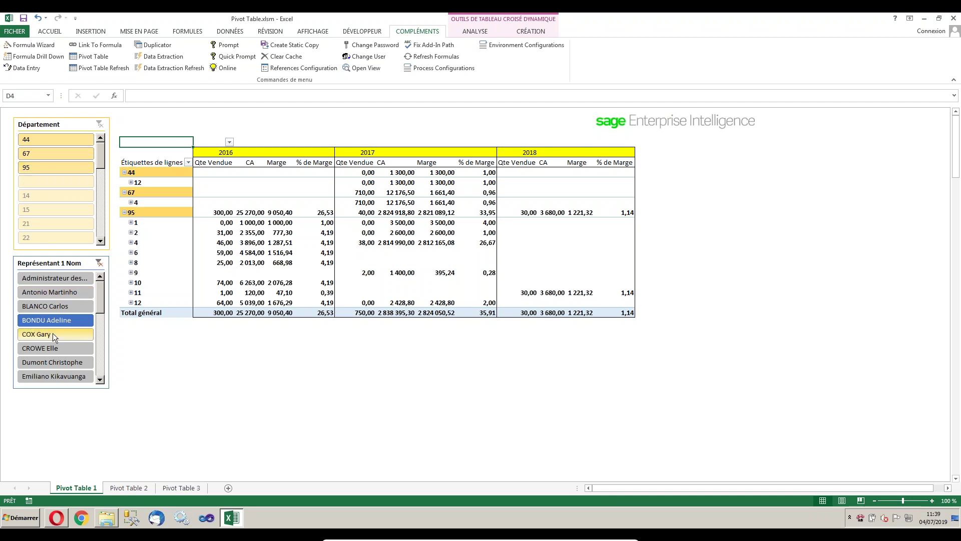
click(130, 487)
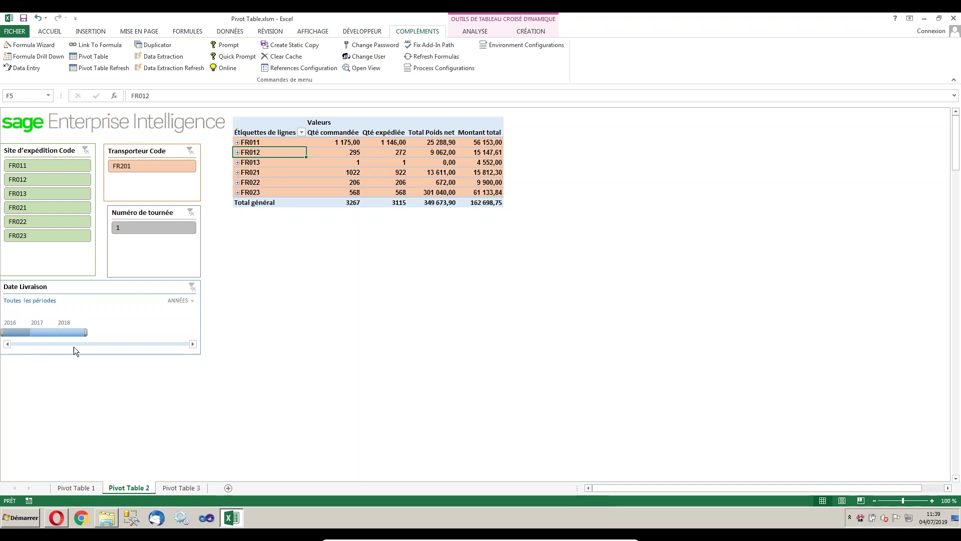
click(15, 331)
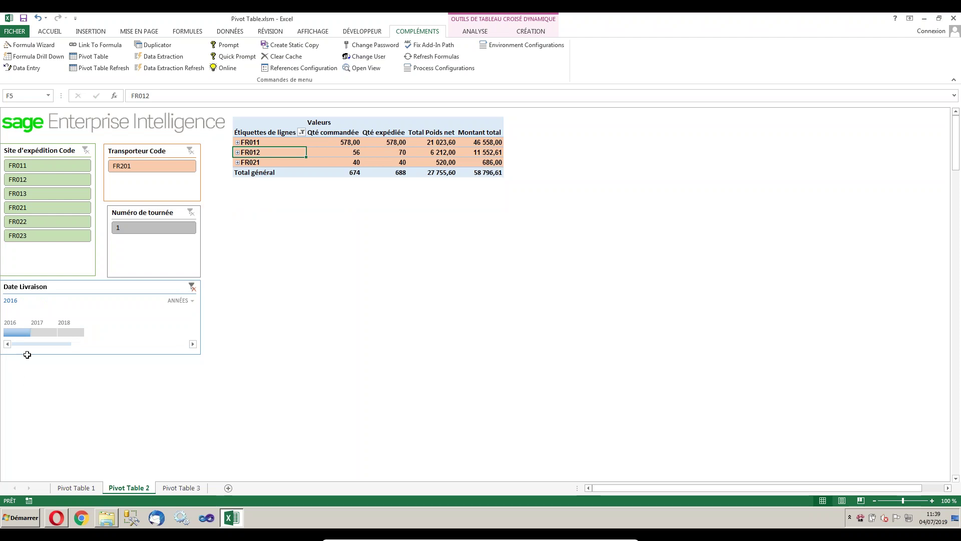
Filter the Date Livraison timeline to 2017, then 2018, back to 2017, then 2018.
click(38, 329)
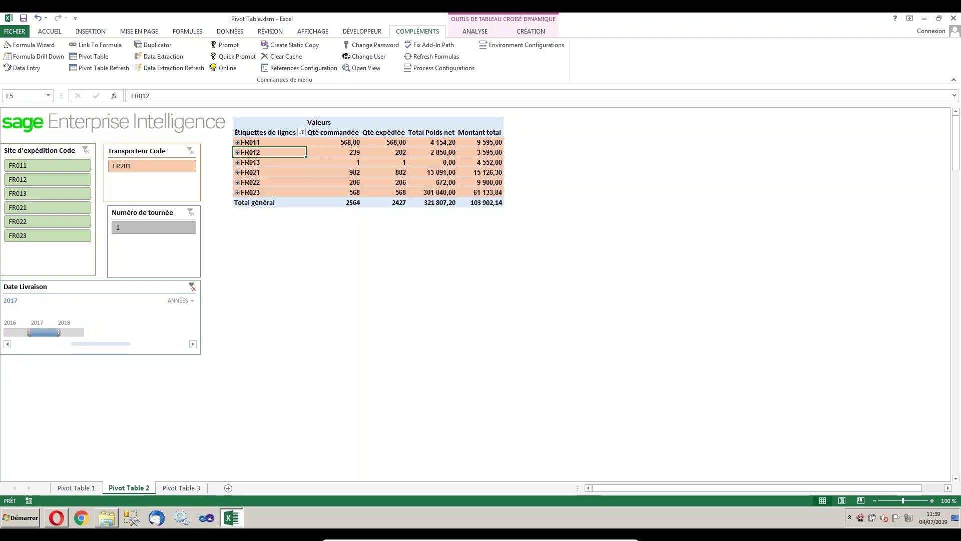
click(82, 331)
click(32, 332)
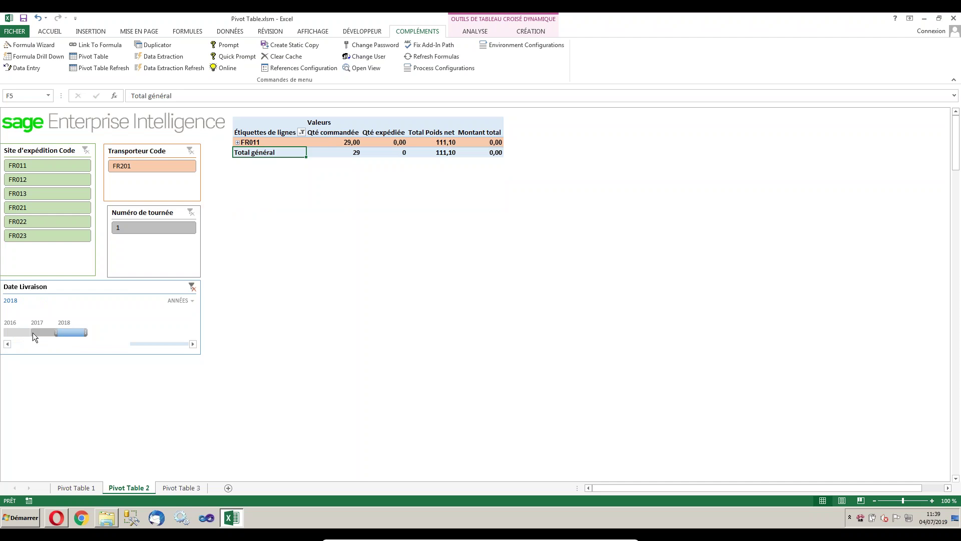
click(79, 333)
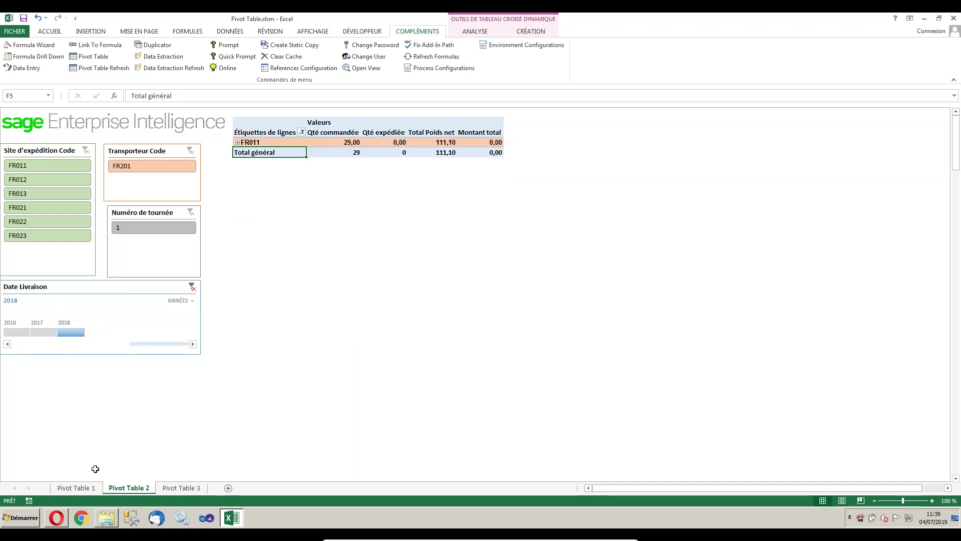
Switch the timeline to quarters and select Tr4 2016, Tr2 2017 and Tr3 2017.
click(193, 300)
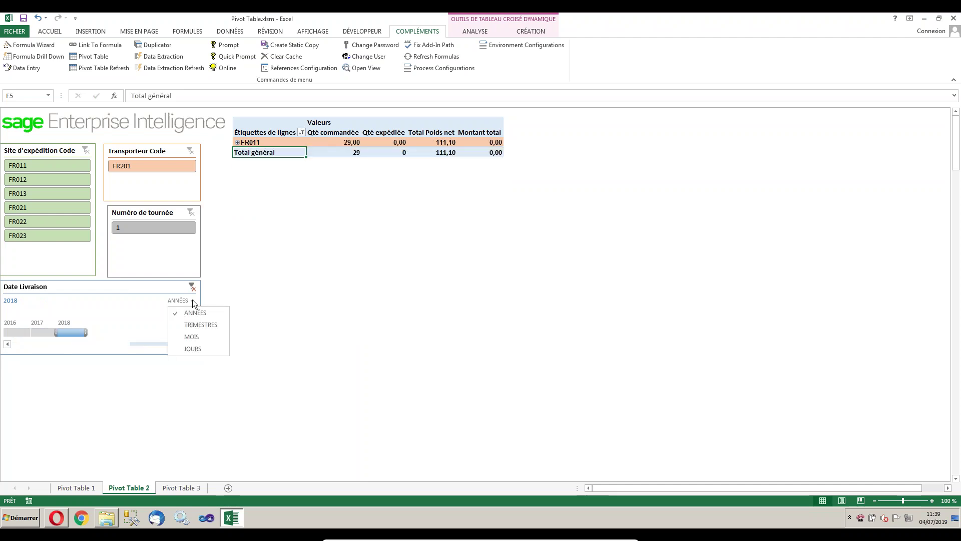
click(214, 325)
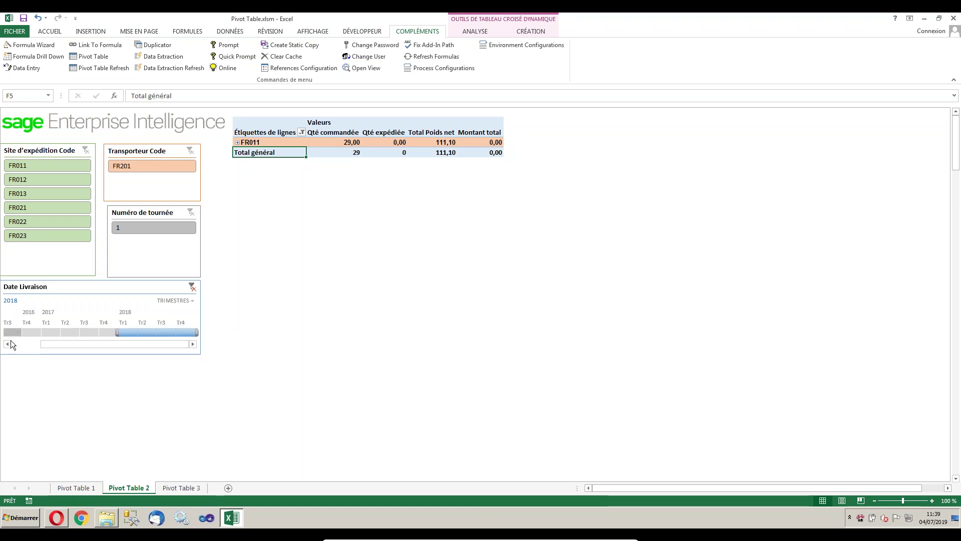
click(31, 332)
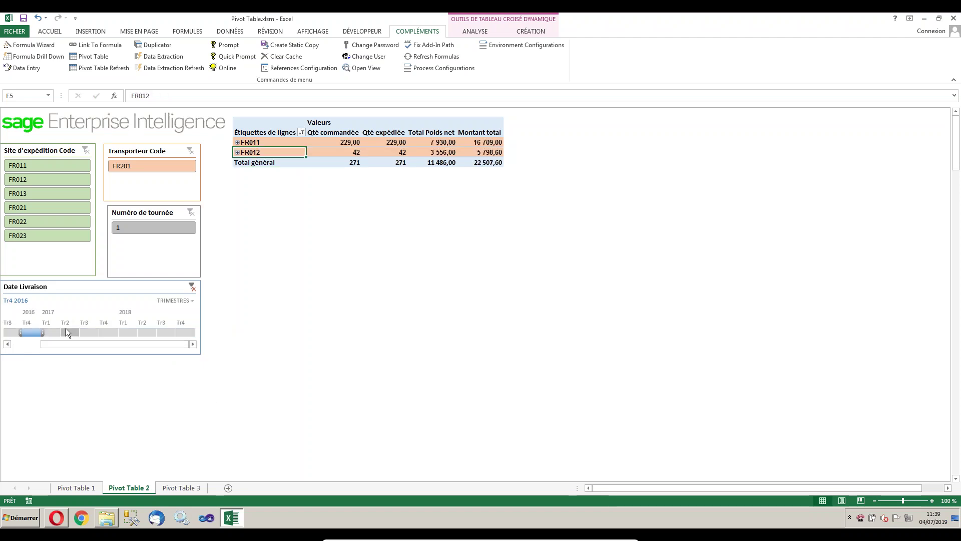
click(66, 331)
click(89, 333)
Change the timeline level to months, then move to the Pivot Table 3 sheet.
click(191, 304)
click(188, 338)
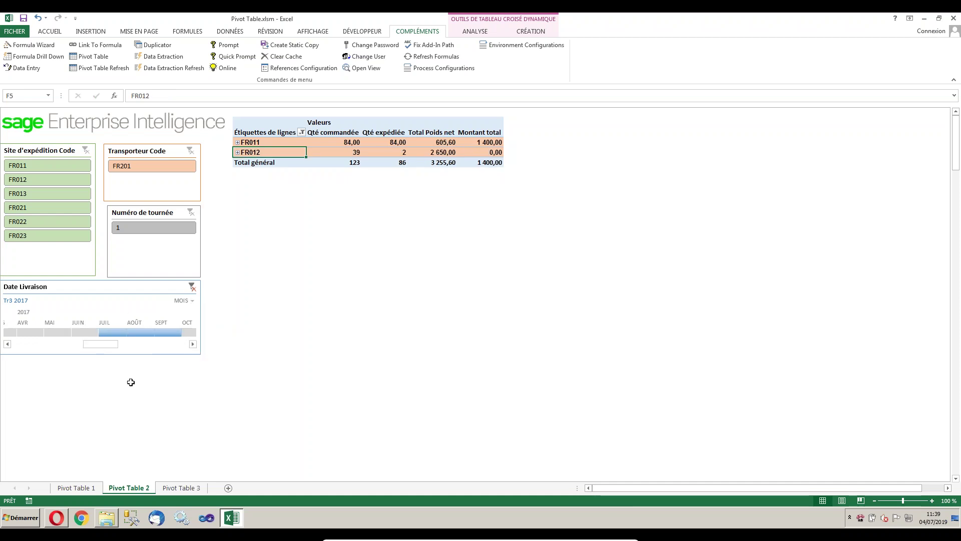
click(179, 488)
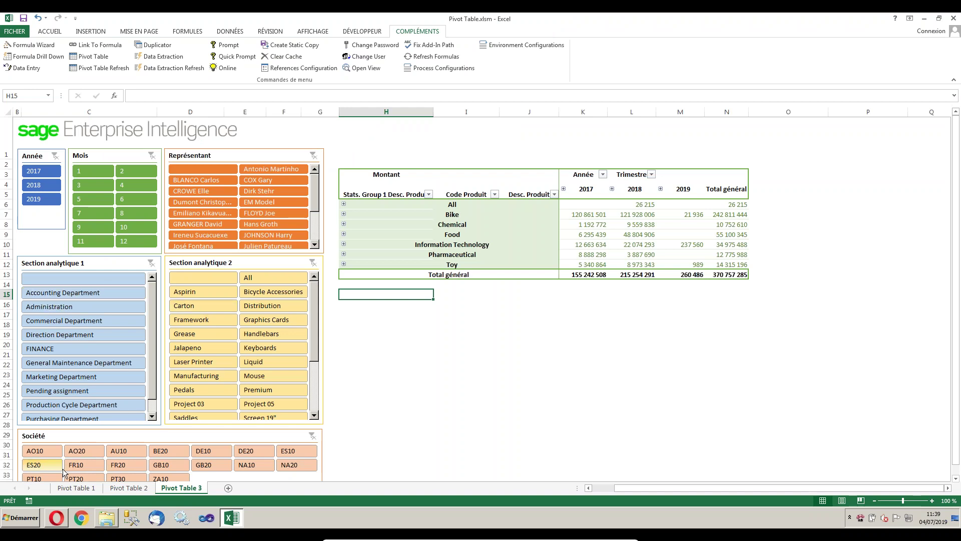
Filter to year 2019 and month 5, expand Information Technology, then clear both filters.
click(31, 201)
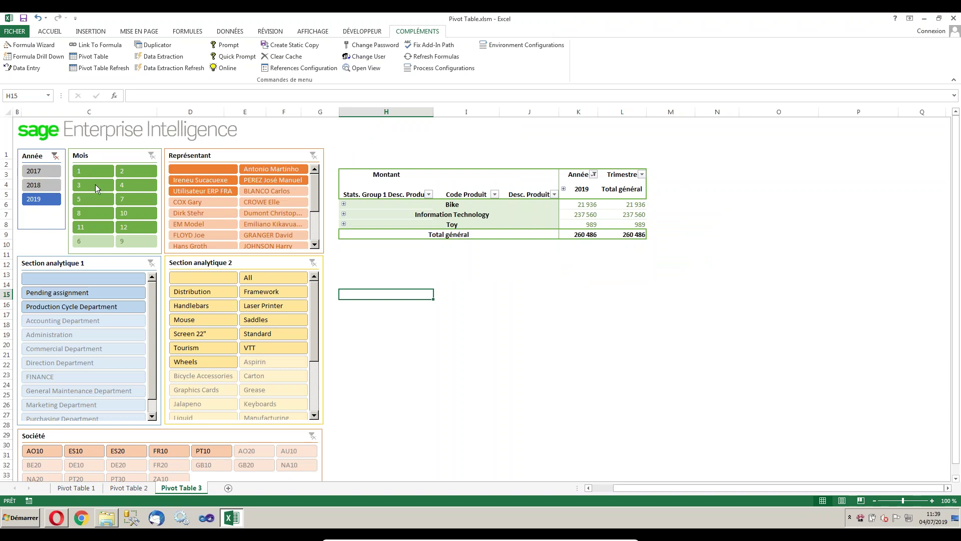
click(91, 199)
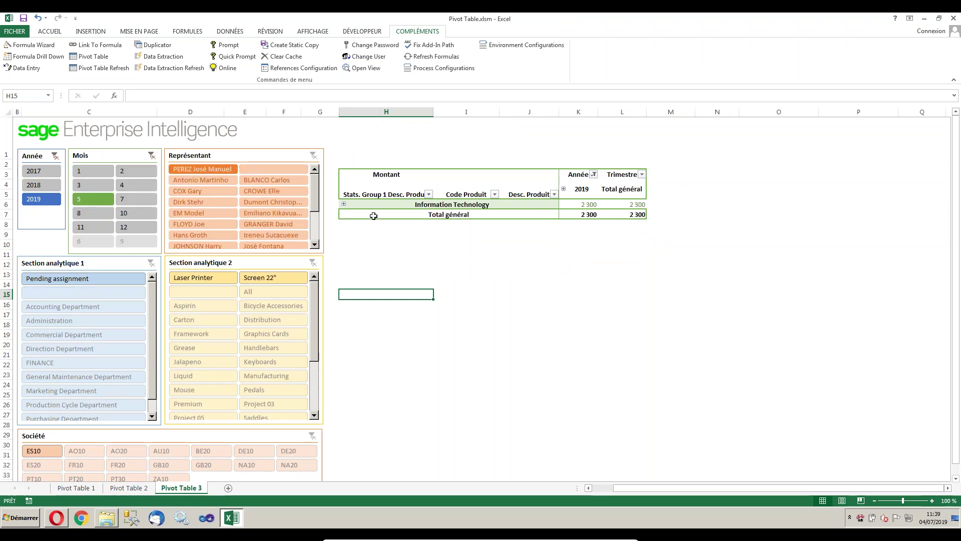
click(345, 205)
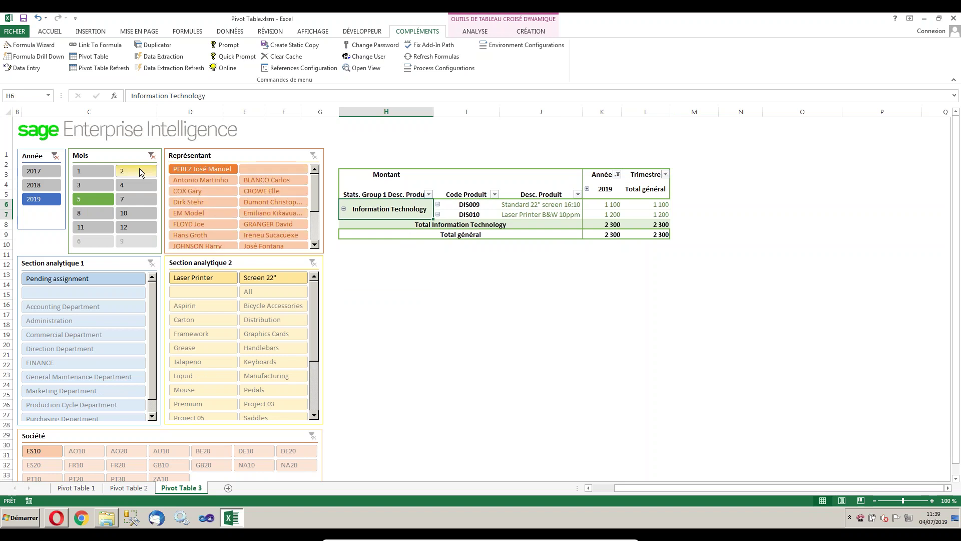
click(151, 155)
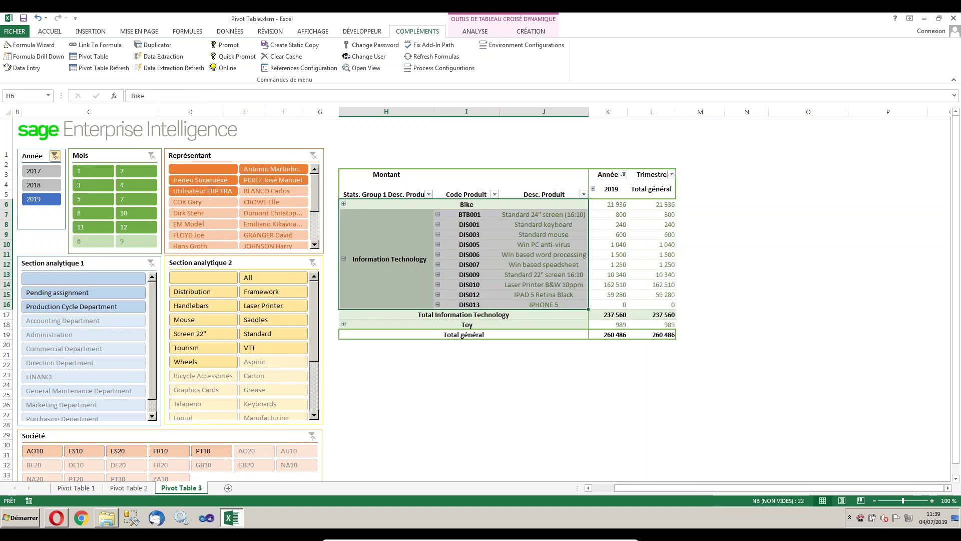
click(55, 155)
click(855, 326)
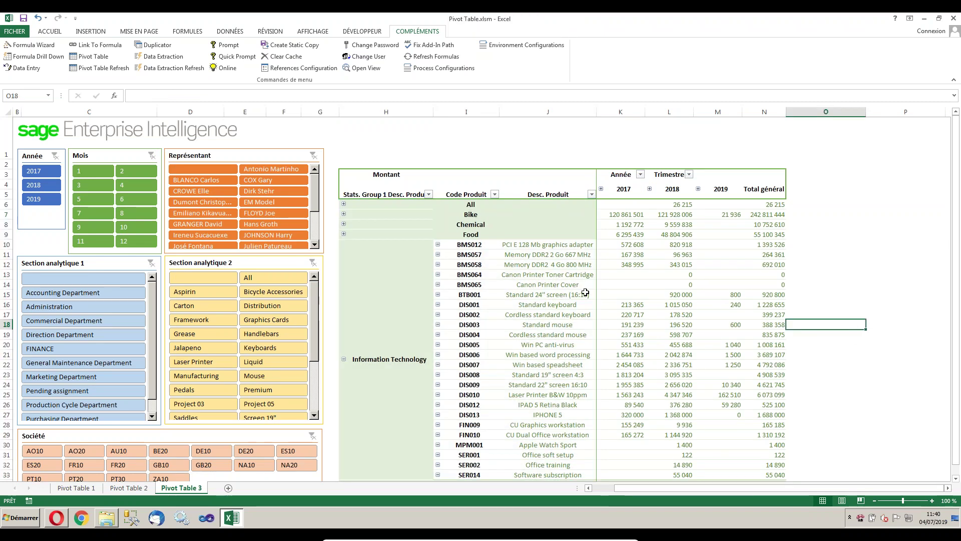
Filter by a sales rep and clear it, then select companies AU10, DE10, FR20 and finally AO20.
click(203, 223)
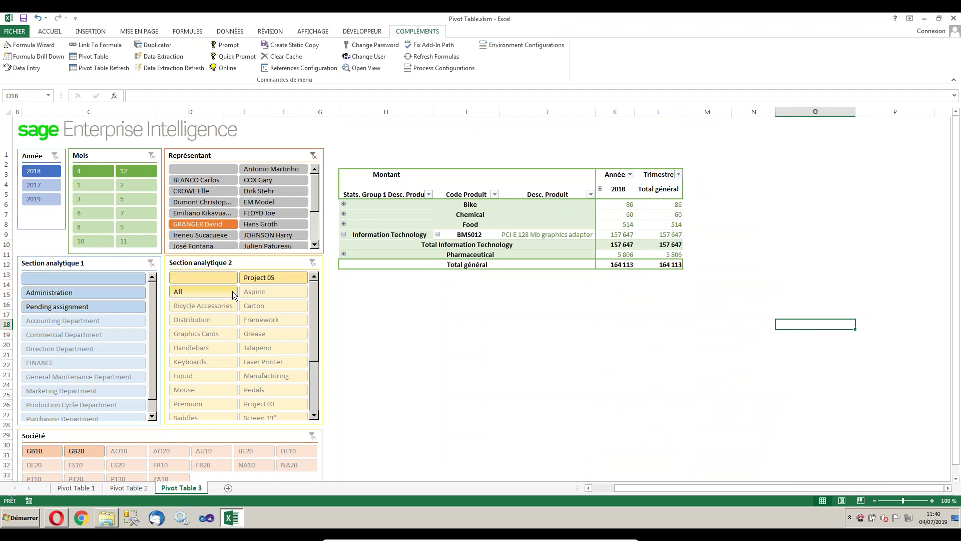
click(313, 155)
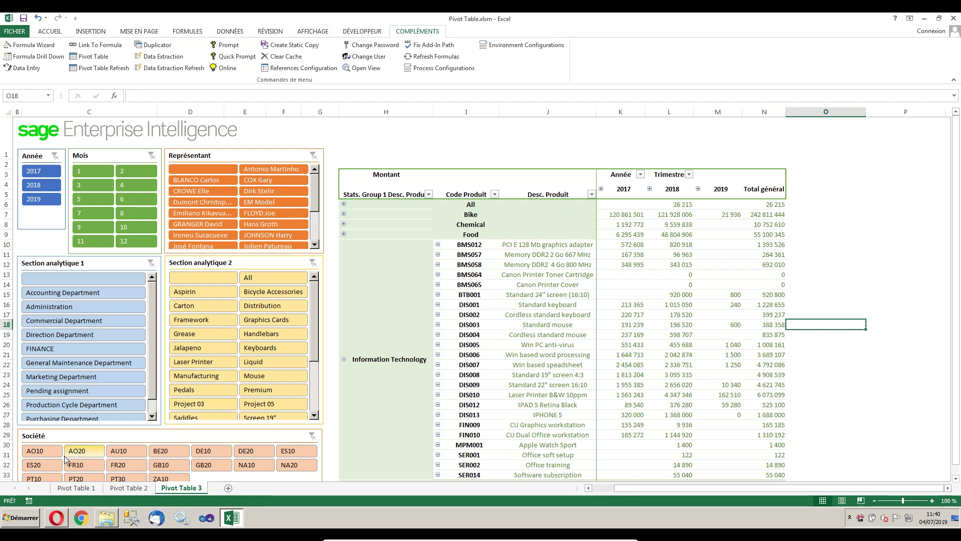
click(118, 452)
click(203, 452)
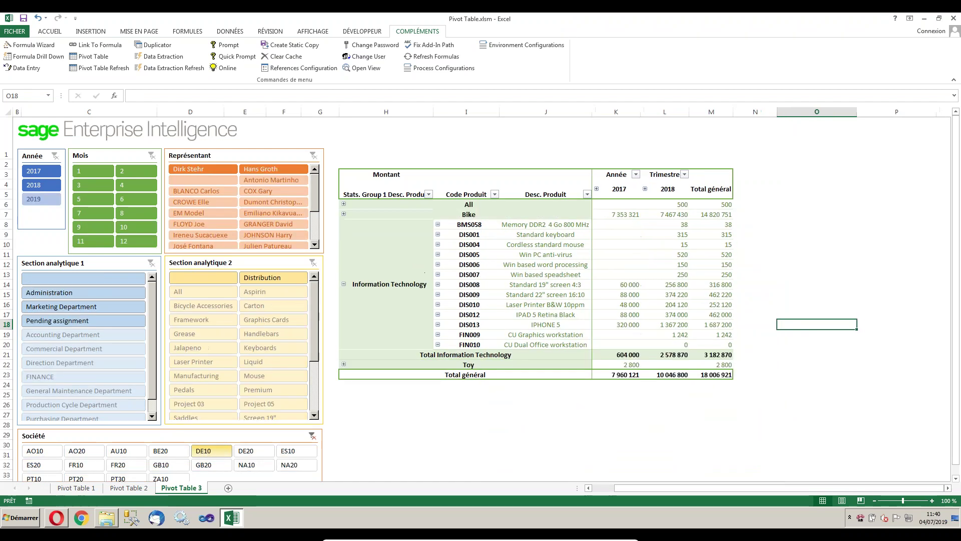
click(118, 465)
click(76, 450)
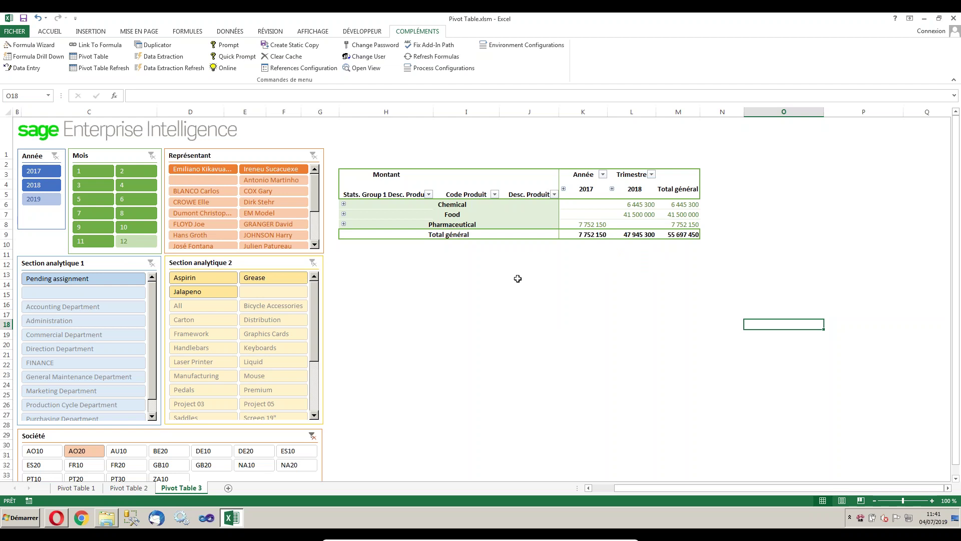
Close Pivot Table.xlsm without saving its changes.
double_click(614, 19)
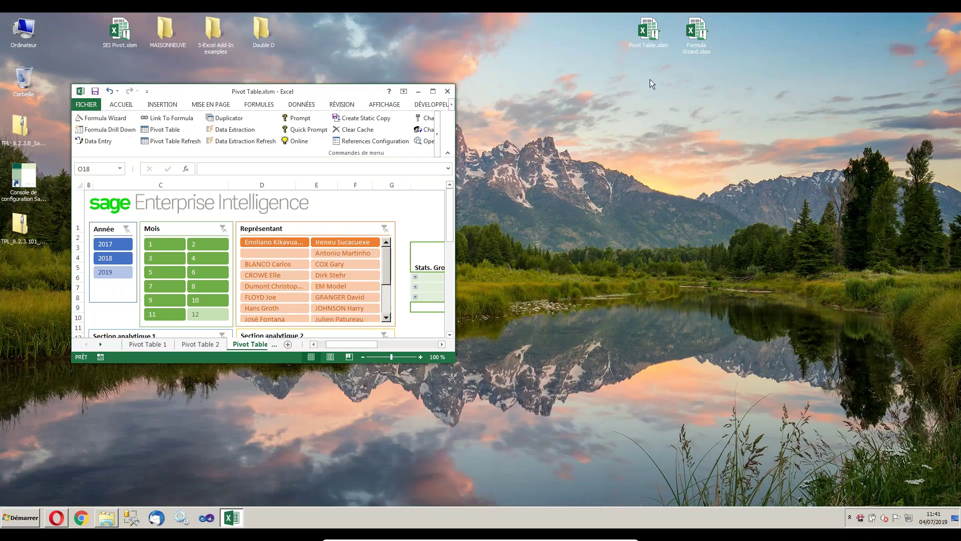
click(447, 92)
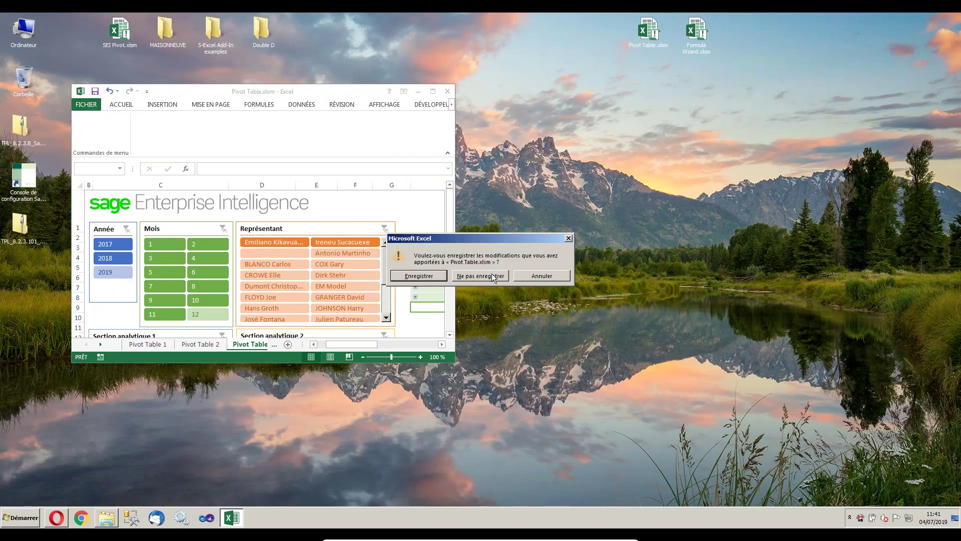
click(494, 276)
Open Formula Wizard.xlsm and sign in to Sage Enterprise Intelligence with the user name and password.
double_click(704, 37)
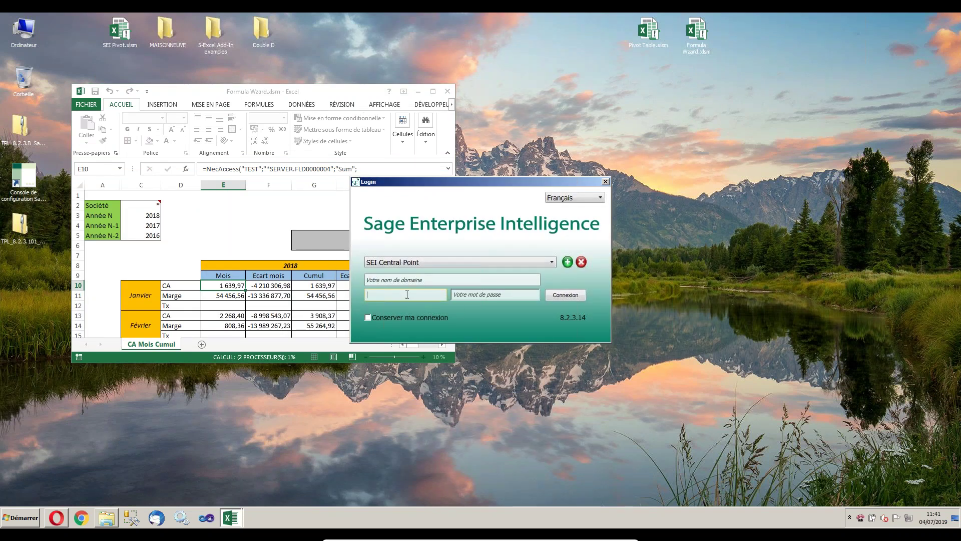
text(N)
key(Tab)
text(••)
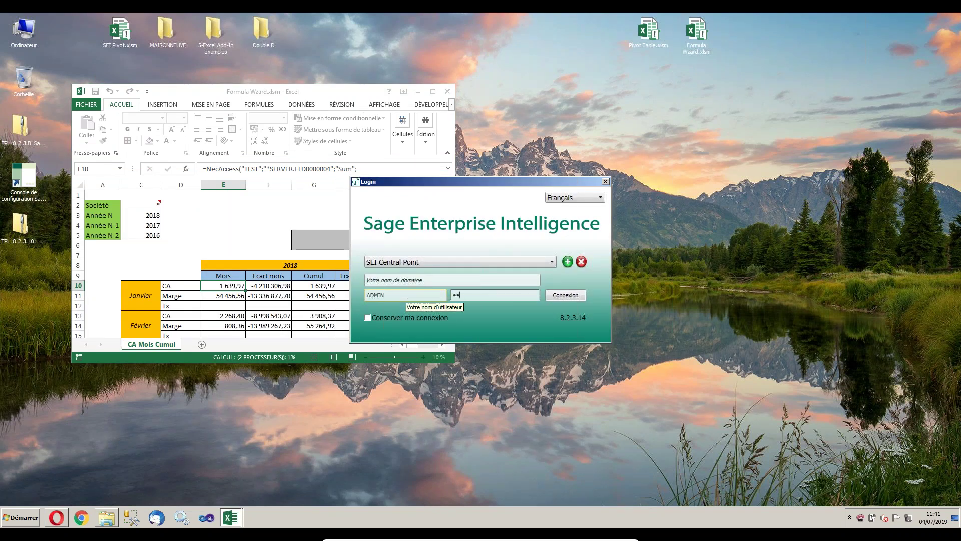
key(Return)
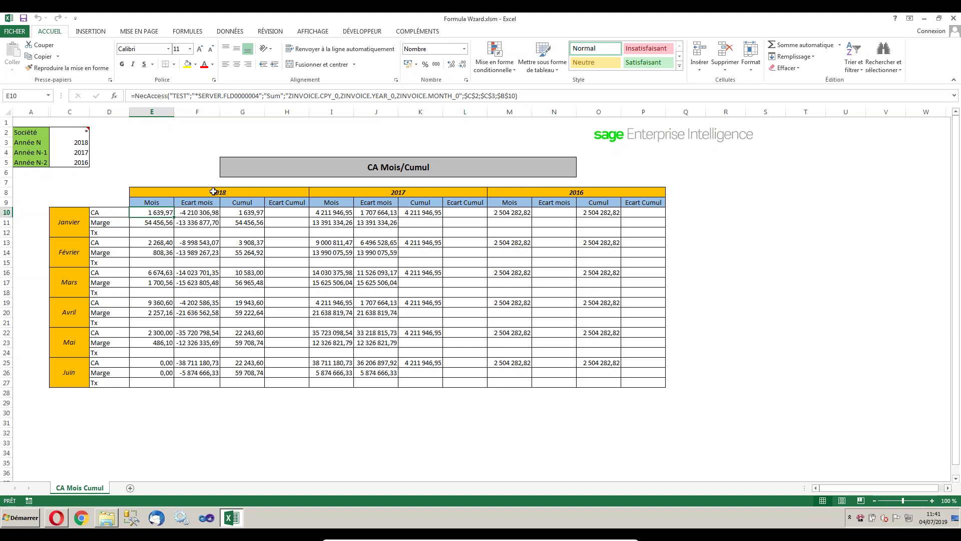
Open the Assistant Formule editor on E10's January CA formula and move it right.
click(200, 214)
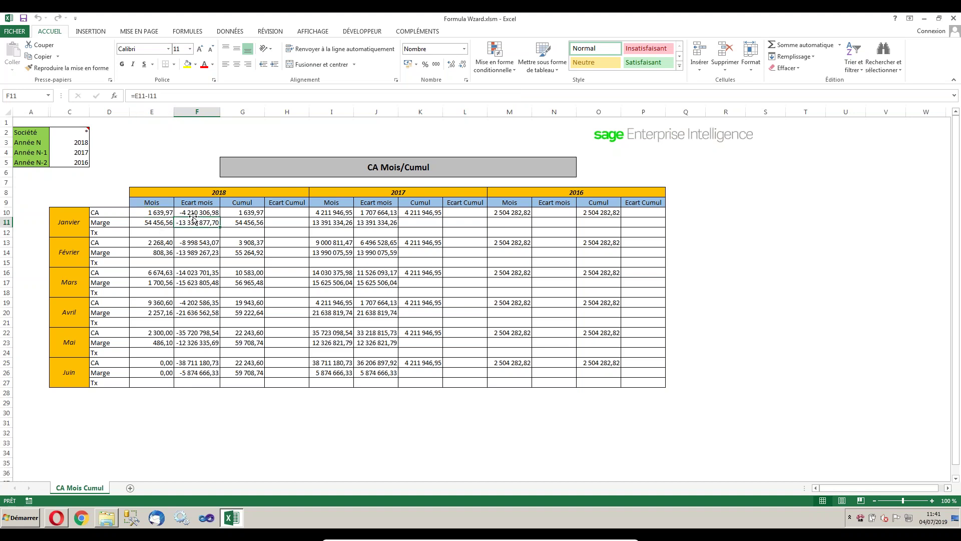
click(159, 211)
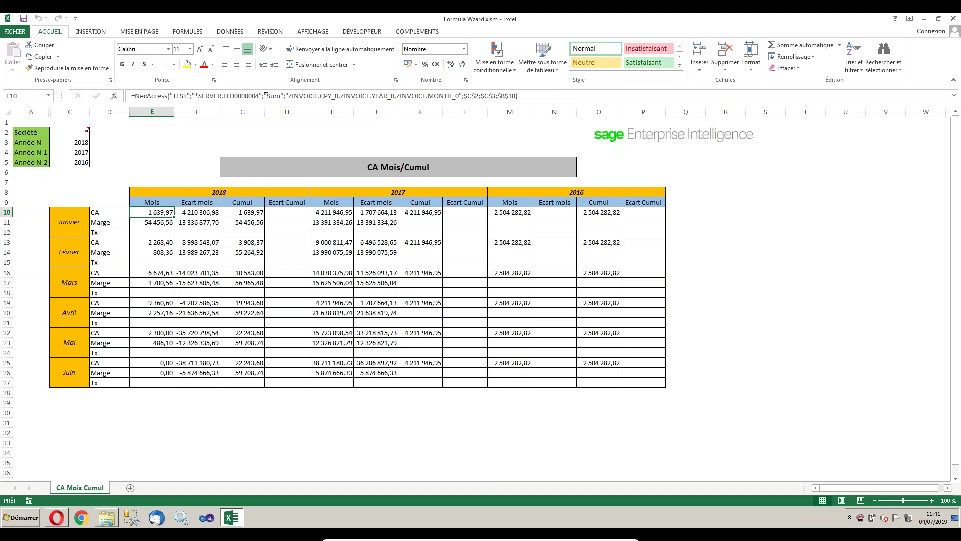
click(416, 33)
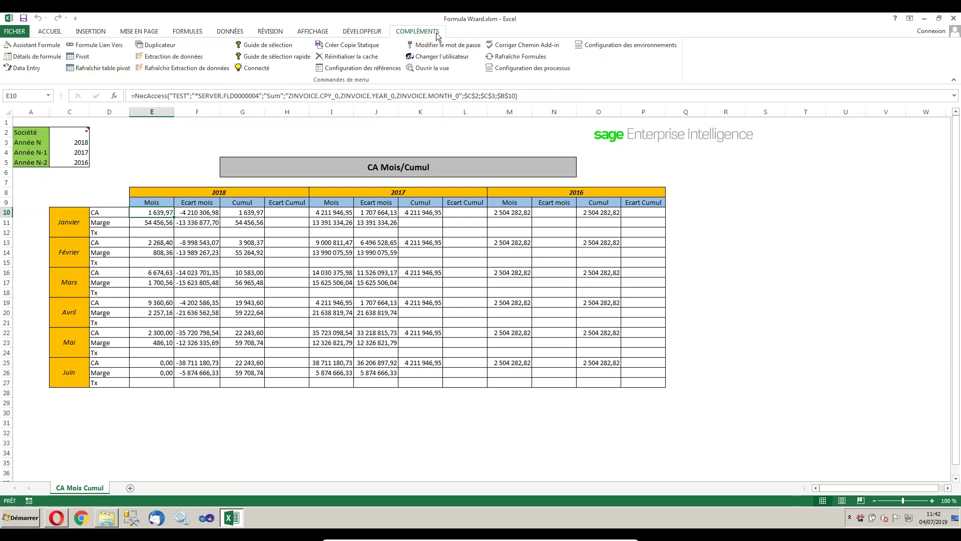
click(38, 48)
drag(449, 121, 706, 147)
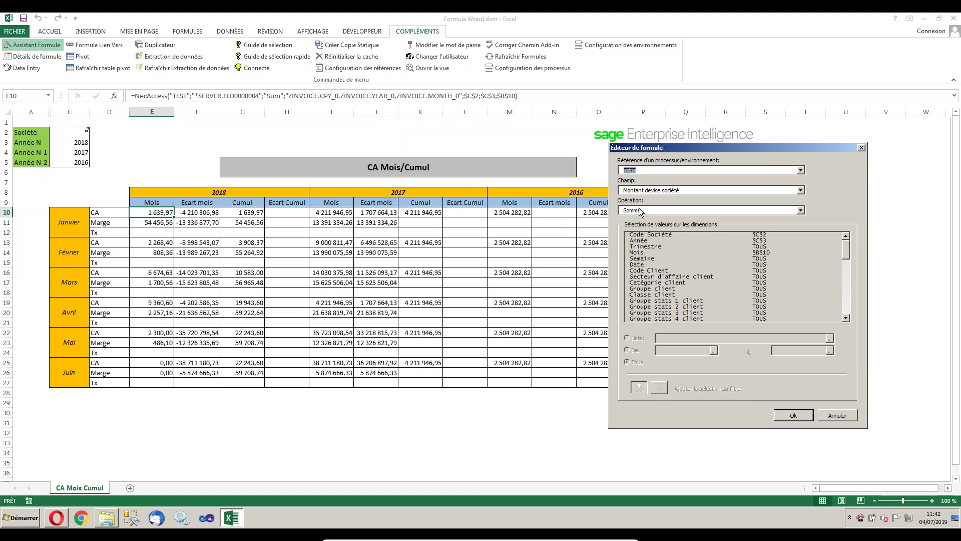
Check the formula's field list and operations, keeping Montant devise société and Somme.
click(800, 191)
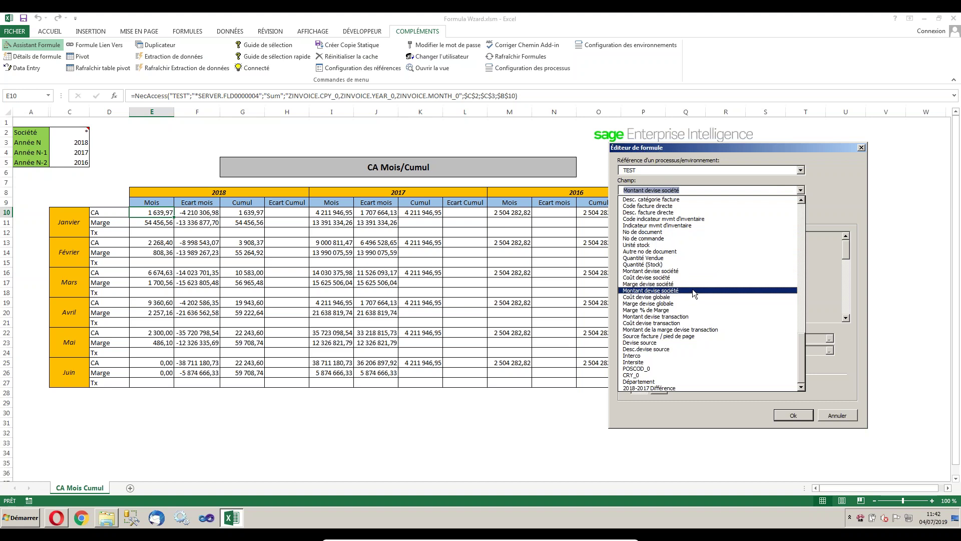
click(738, 177)
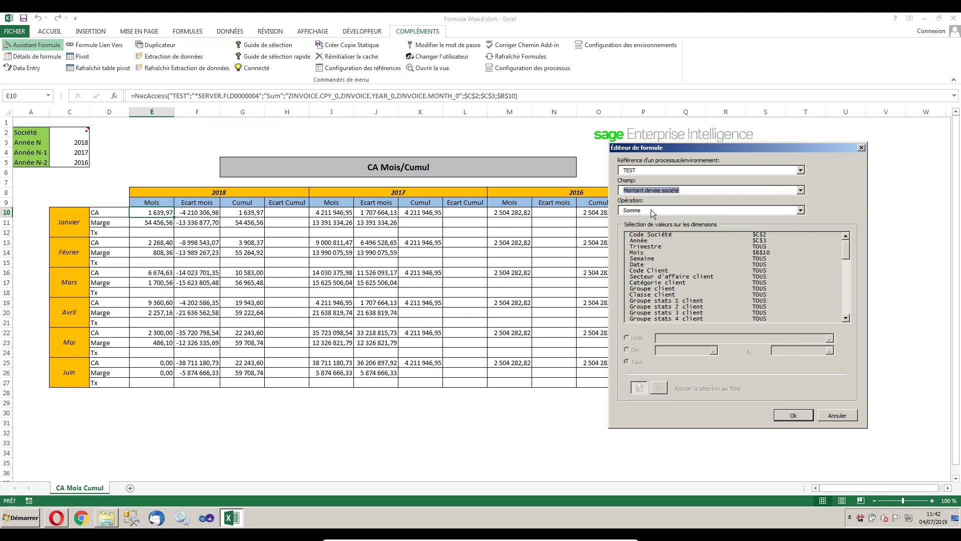
click(801, 211)
drag(800, 231, 801, 242)
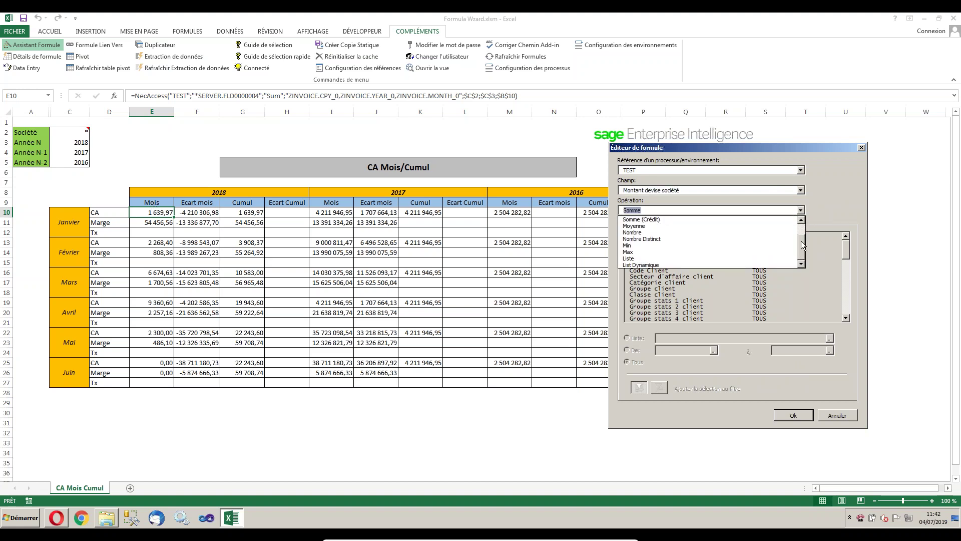
scroll(700, 235, up, 1)
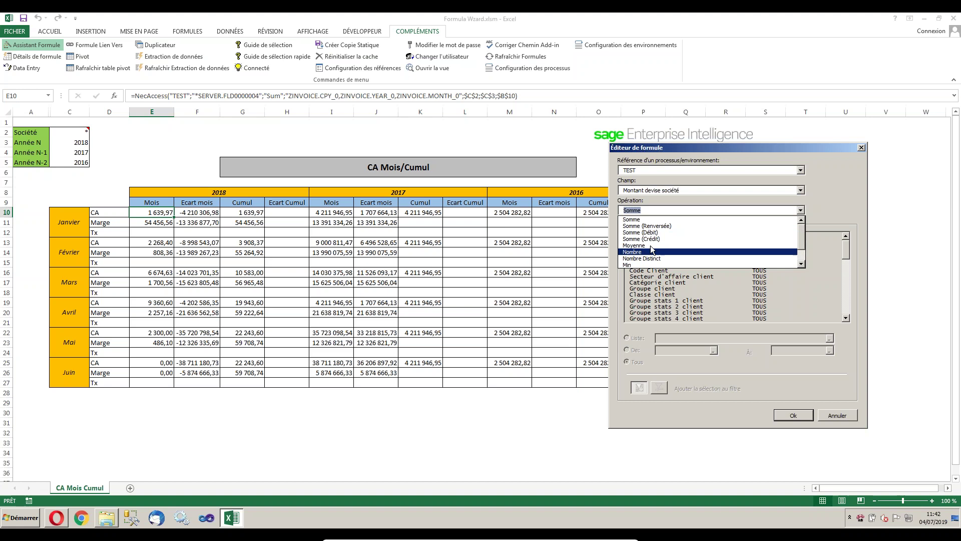
click(689, 220)
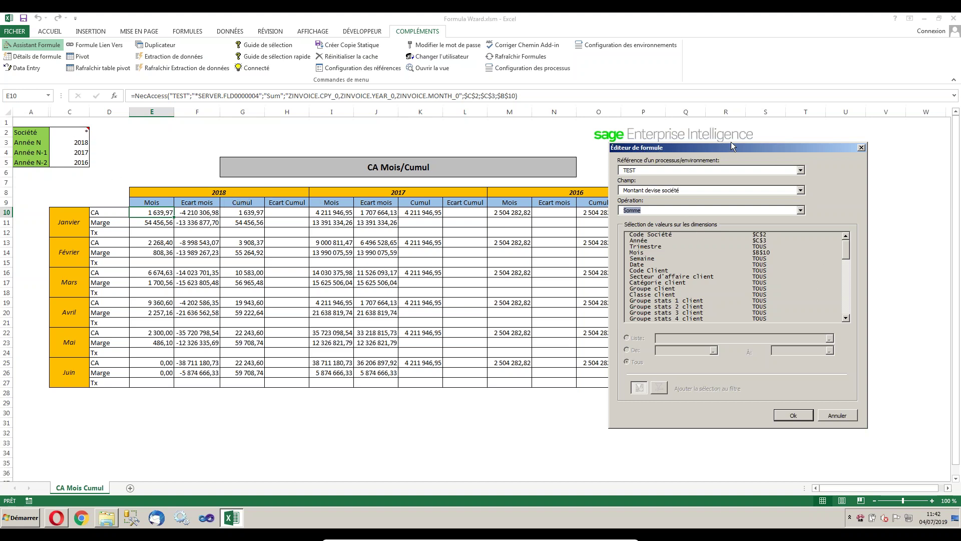
Review the Code Société ($C$2) and Année ($C$3) filters, then cancel the editor unchanged.
drag(726, 148, 760, 109)
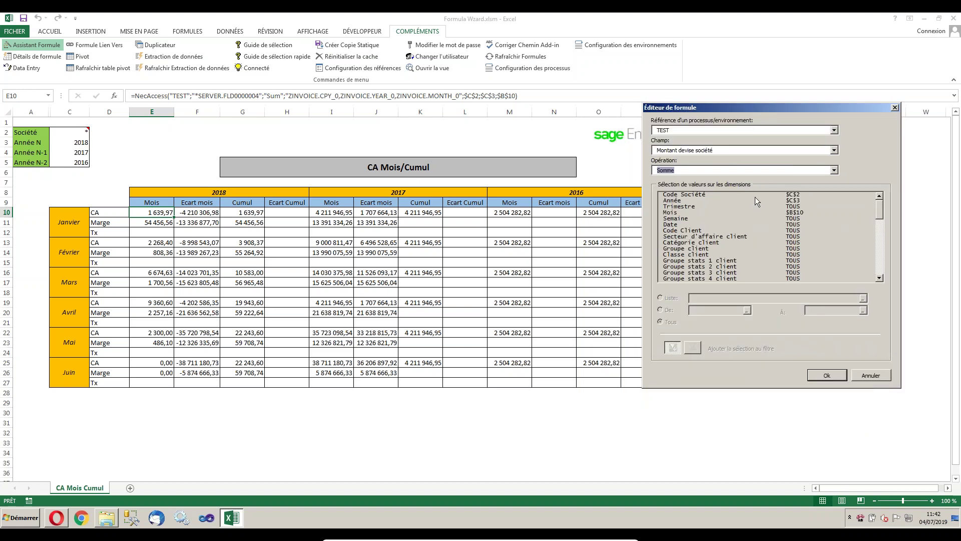
click(698, 195)
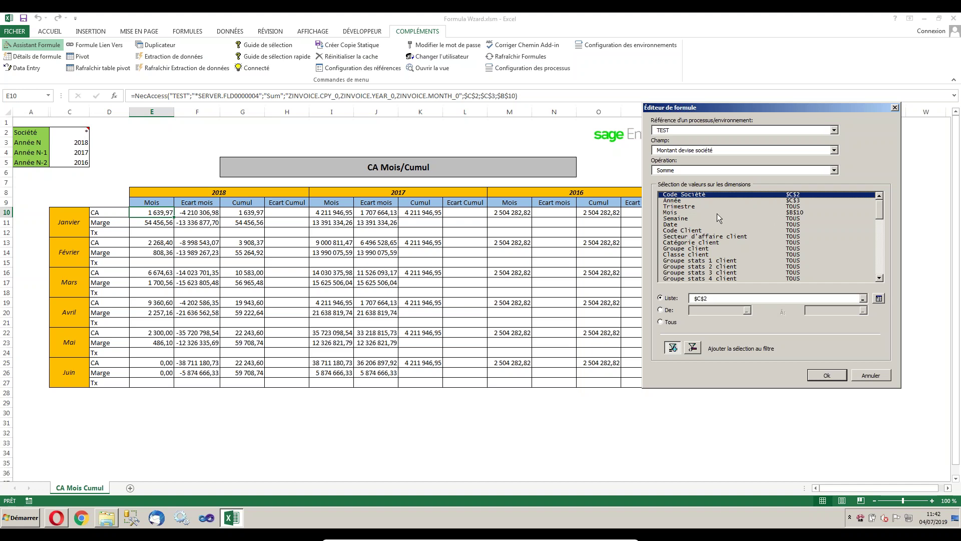
click(683, 201)
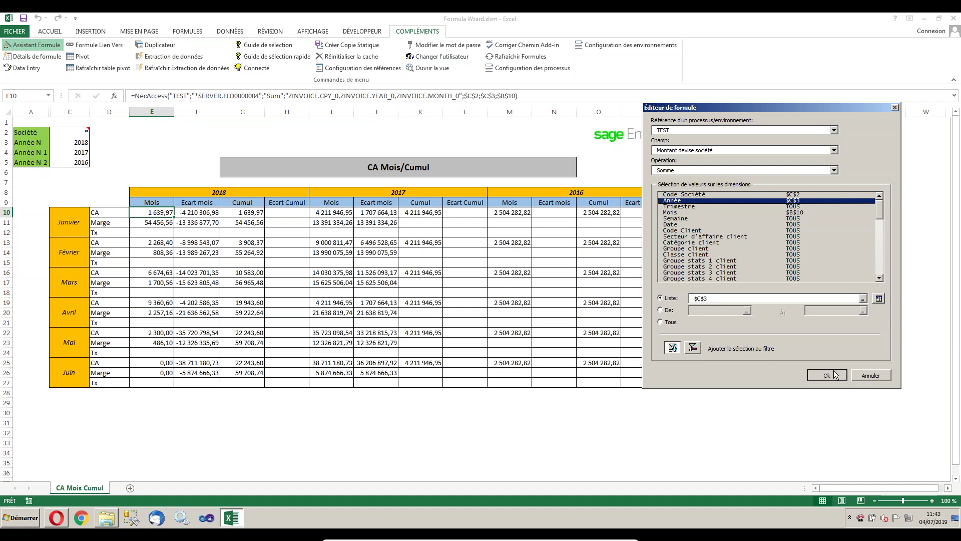
click(871, 375)
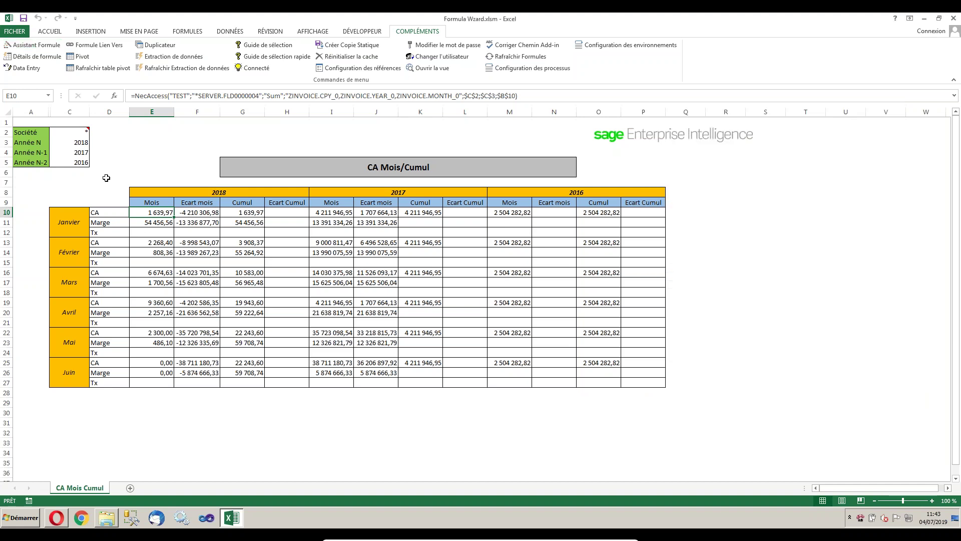
Try companies FR10 and FR20 in C2, then set it to * for all companies.
click(74, 133)
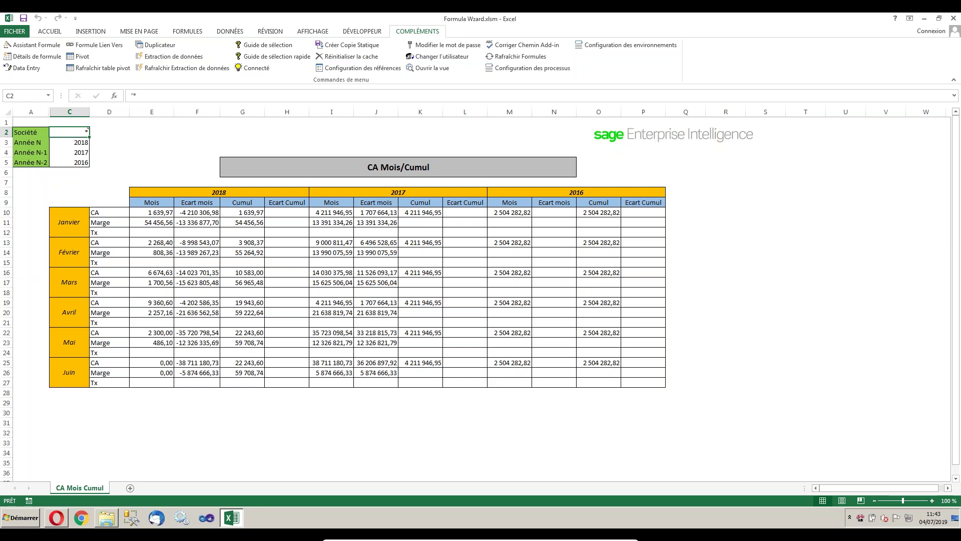
text(FR10)
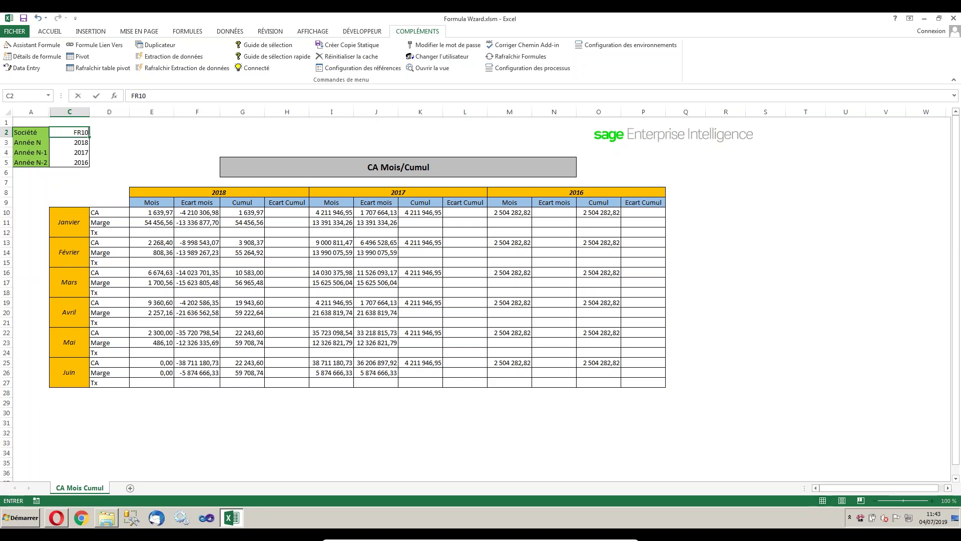
key(Return)
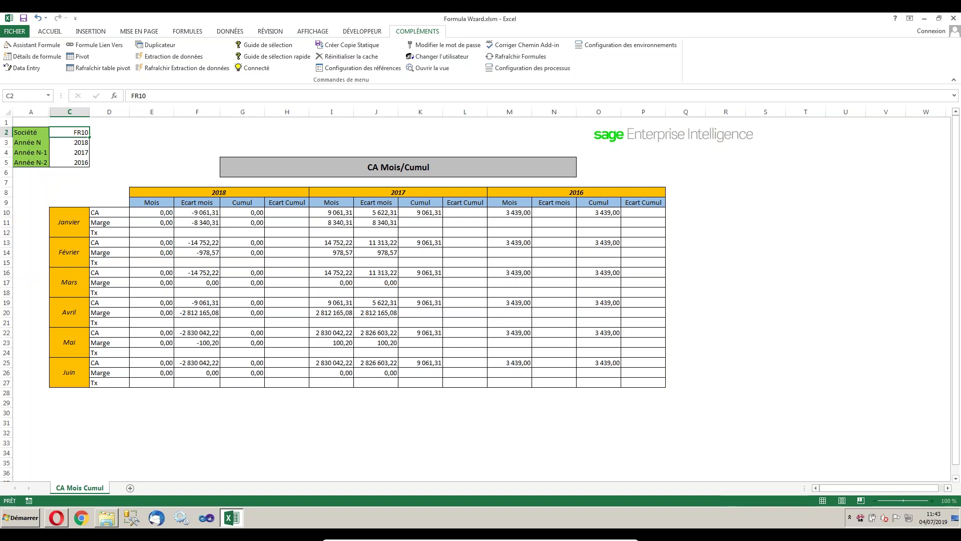
click(70, 132)
text(FR20)
key(Return)
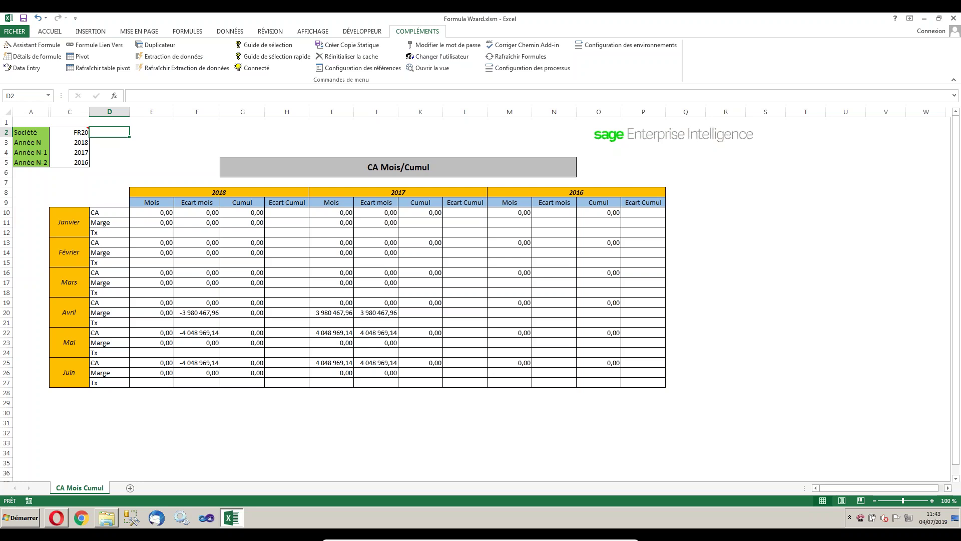
click(70, 132)
text(*)
key(Tab)
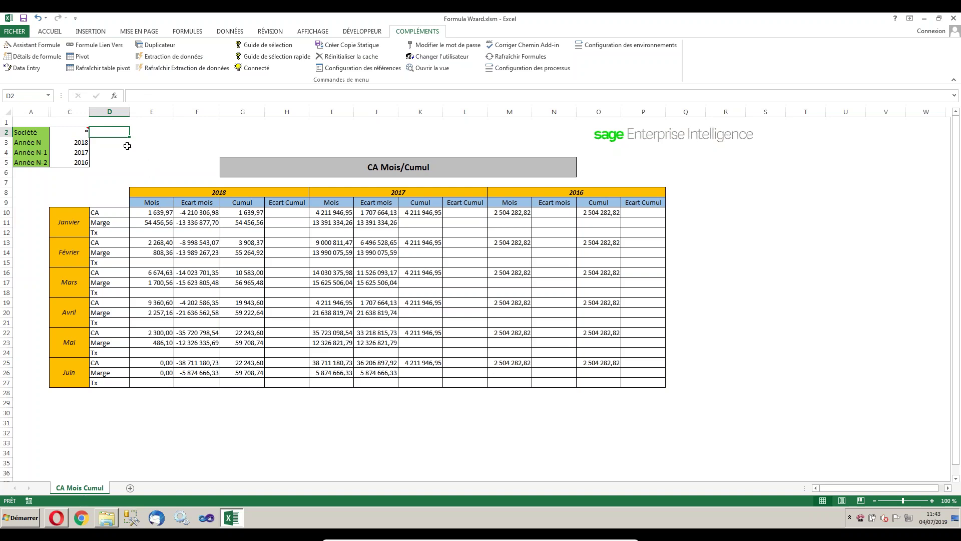
Set the report years in C3:C5 to 2019, 2018 and 2017.
click(84, 143)
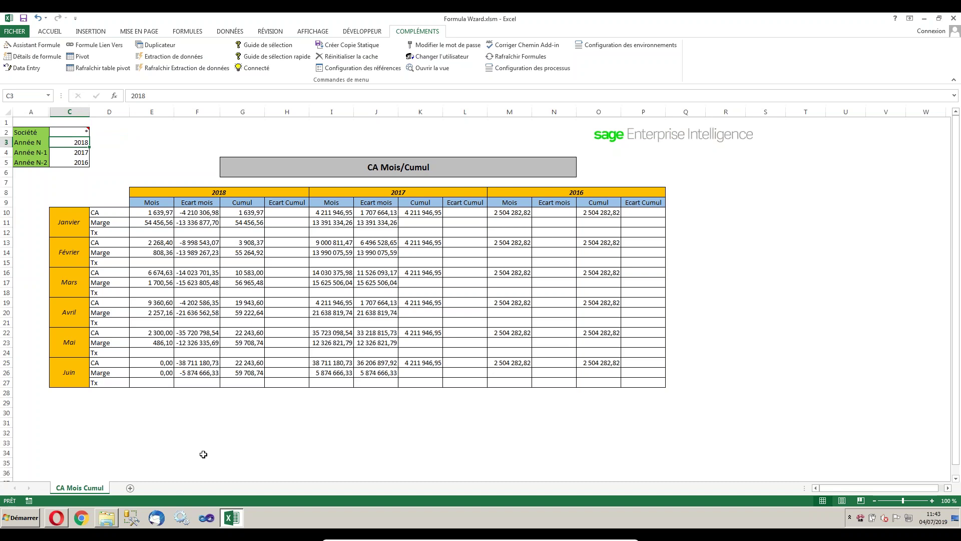
text(2019)
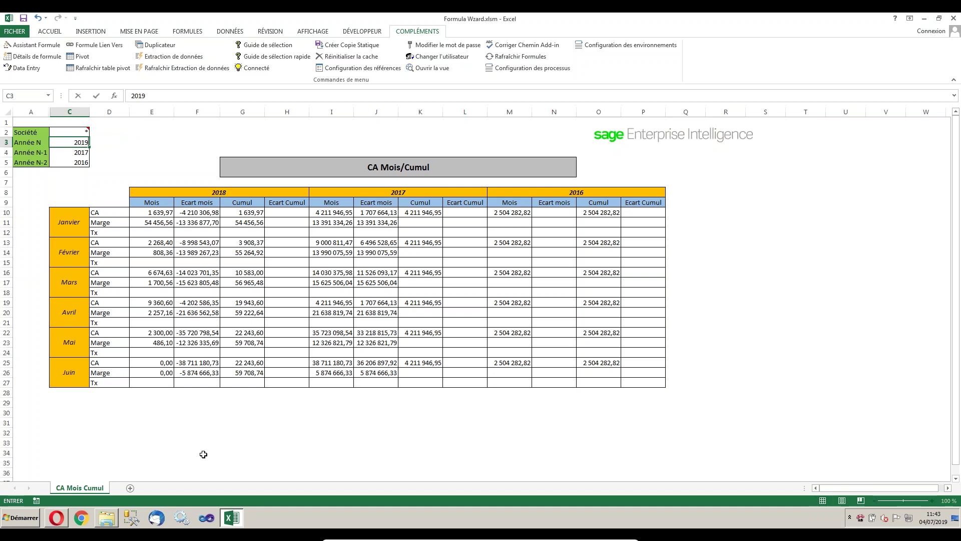
key(Return)
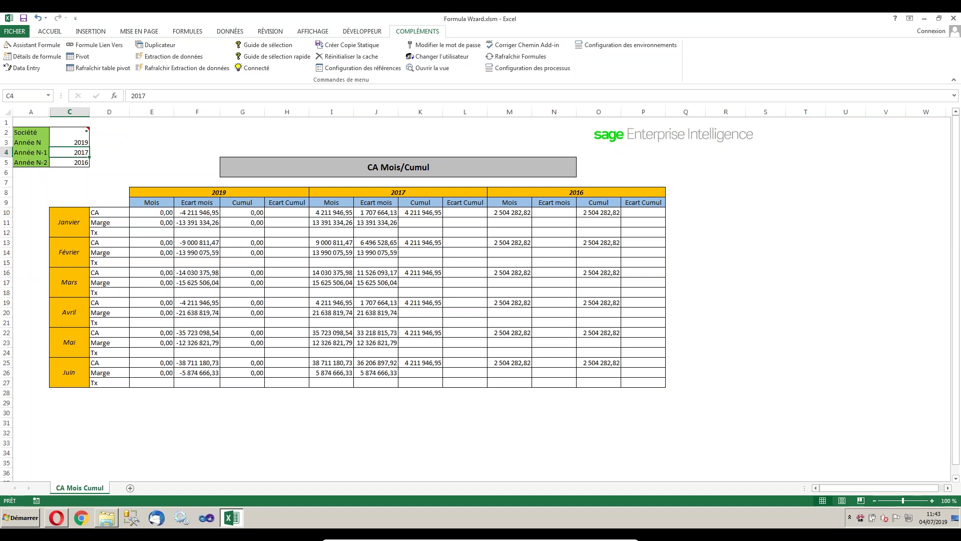
text(2018)
key(Return)
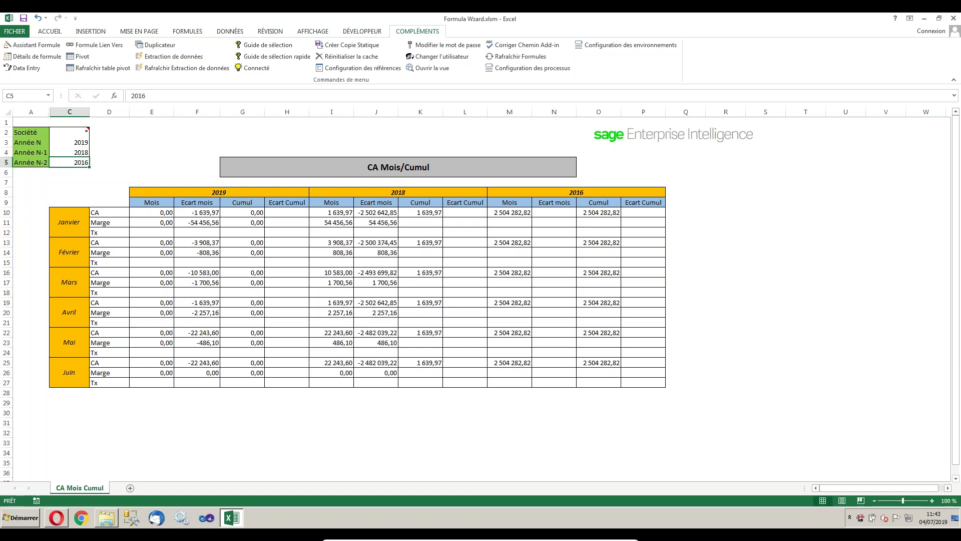
text(201)
key(ctrl+Return)
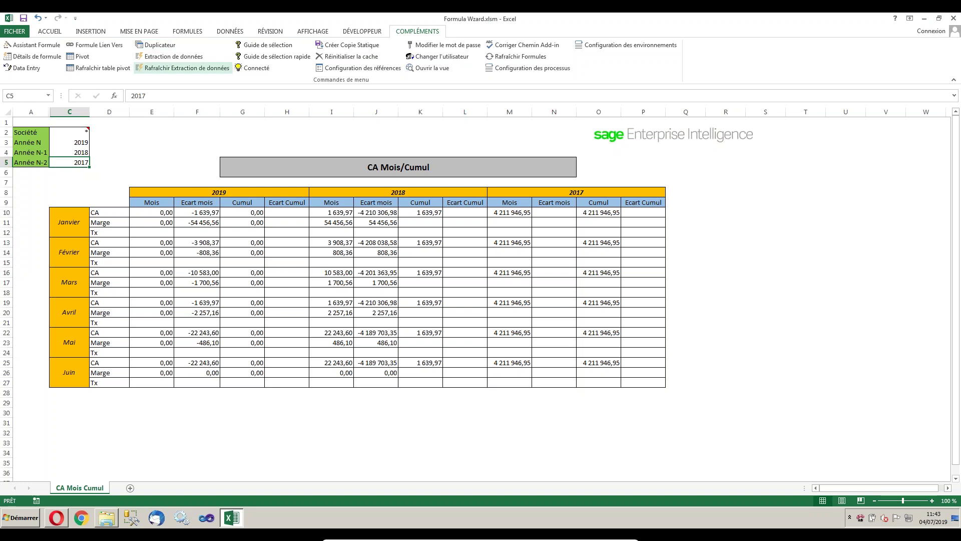
Run Duplicateur with process TEST, dimension Code Société and filter position 'CA Mois Cumul'!$C$2.
click(82, 132)
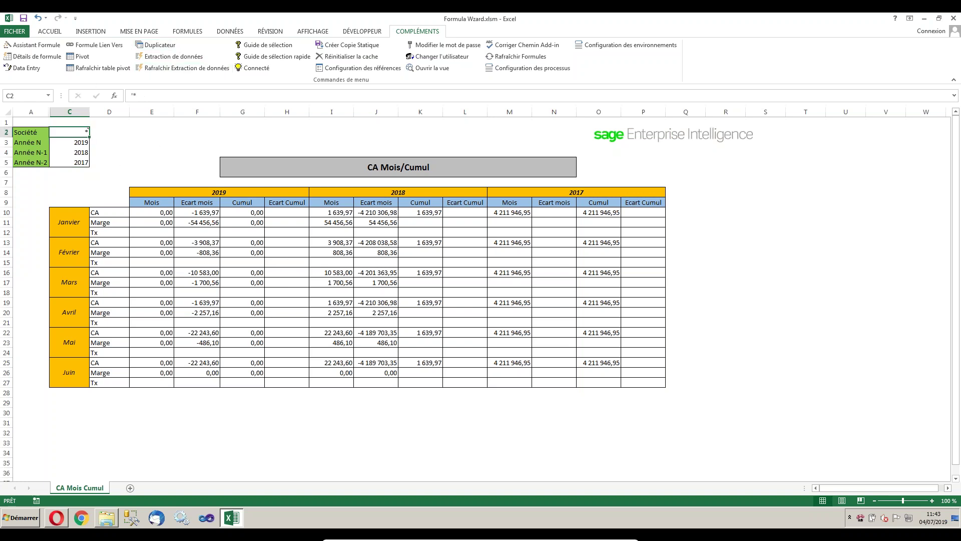
click(161, 45)
drag(430, 202, 635, 198)
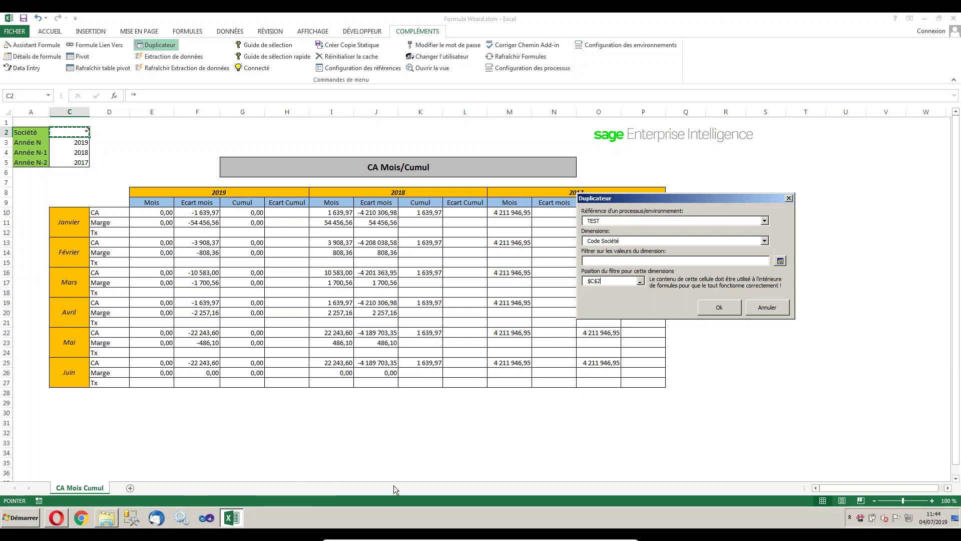
double_click(613, 282)
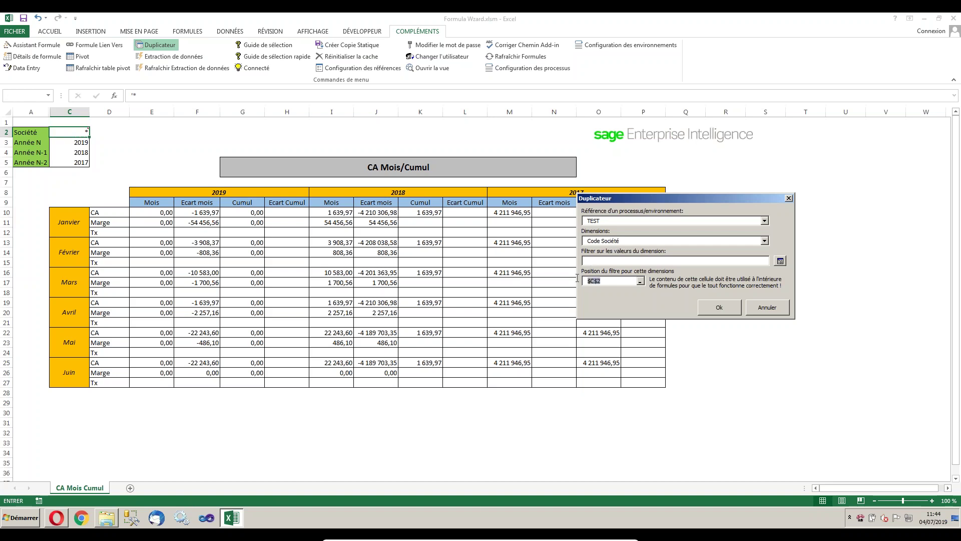
click(641, 282)
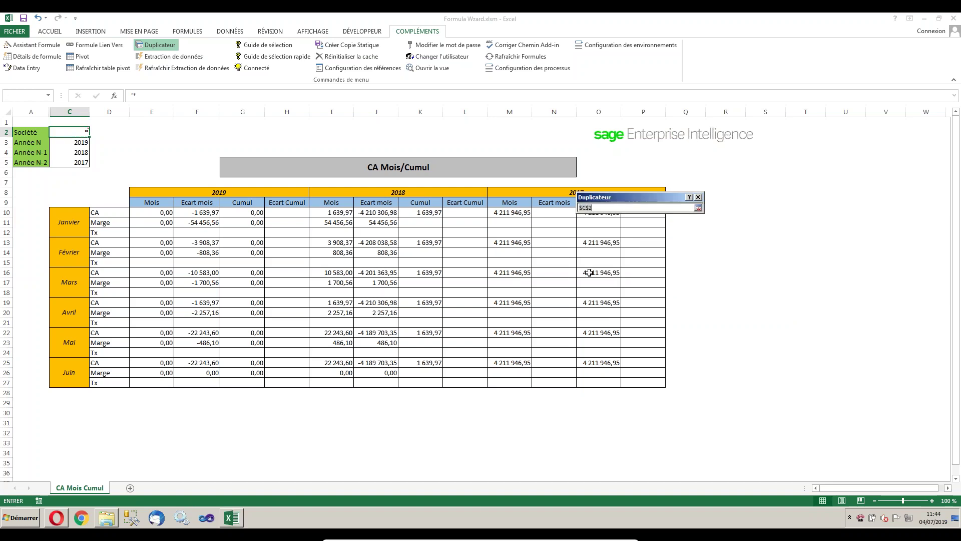
click(70, 132)
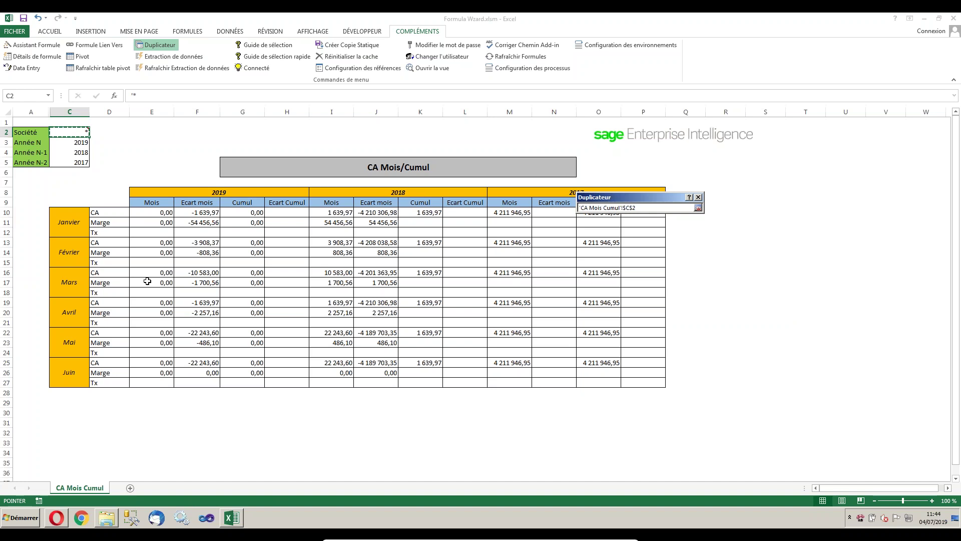
key(Return)
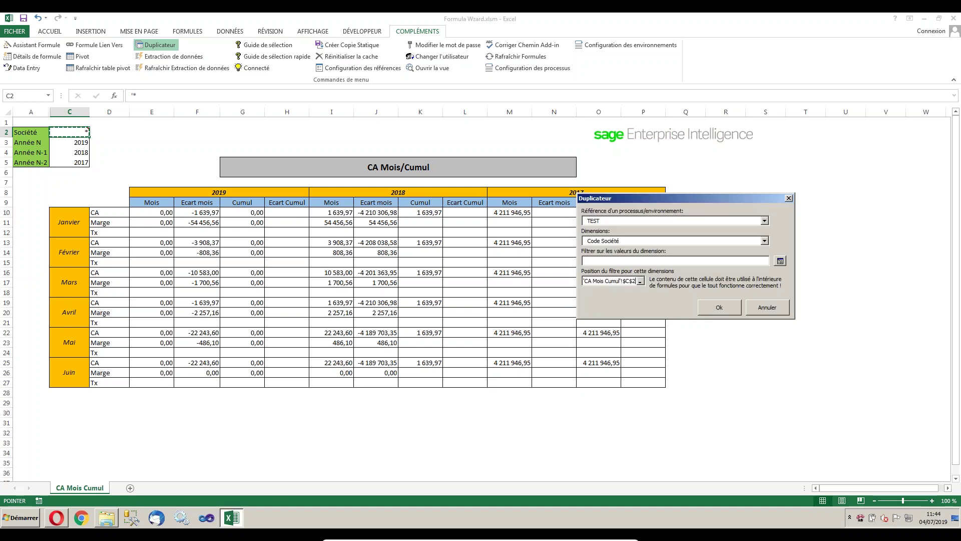
click(718, 307)
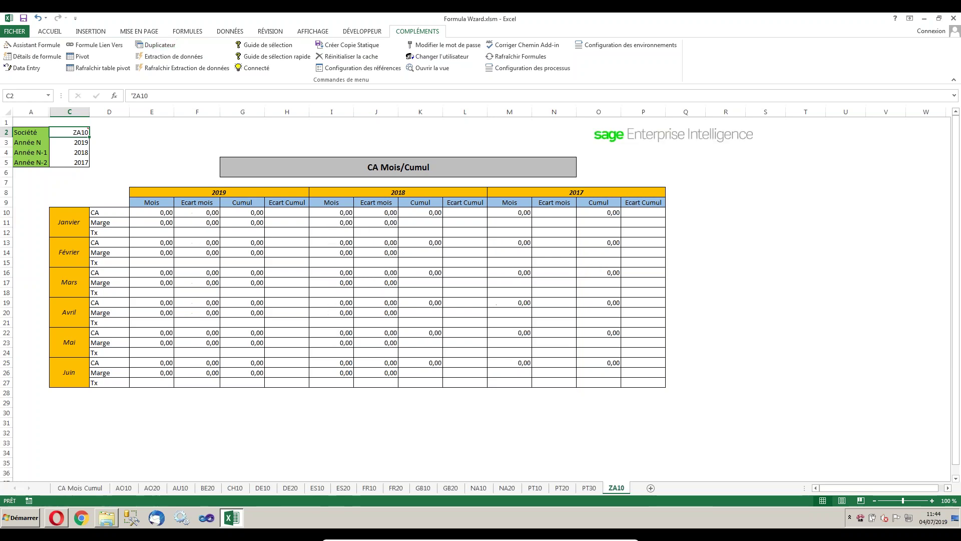
Review the CA Mois Cumul, FR10 and FR20 sheets, then select the E10 NecAccess formula.
click(86, 487)
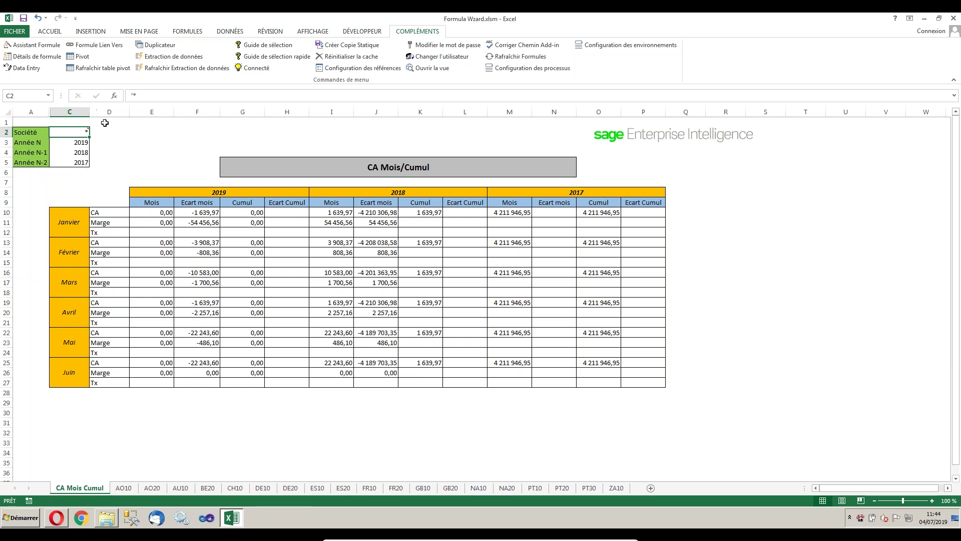
click(371, 488)
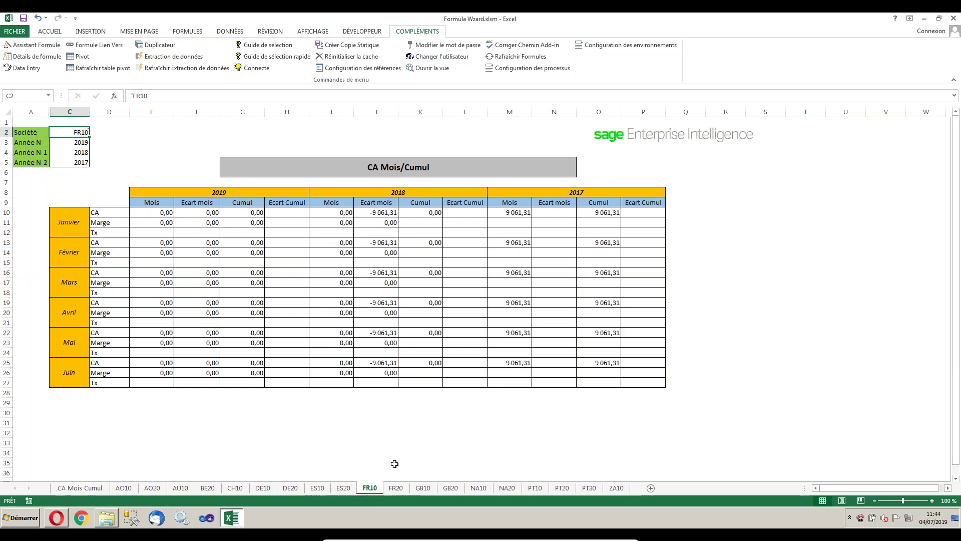
click(400, 488)
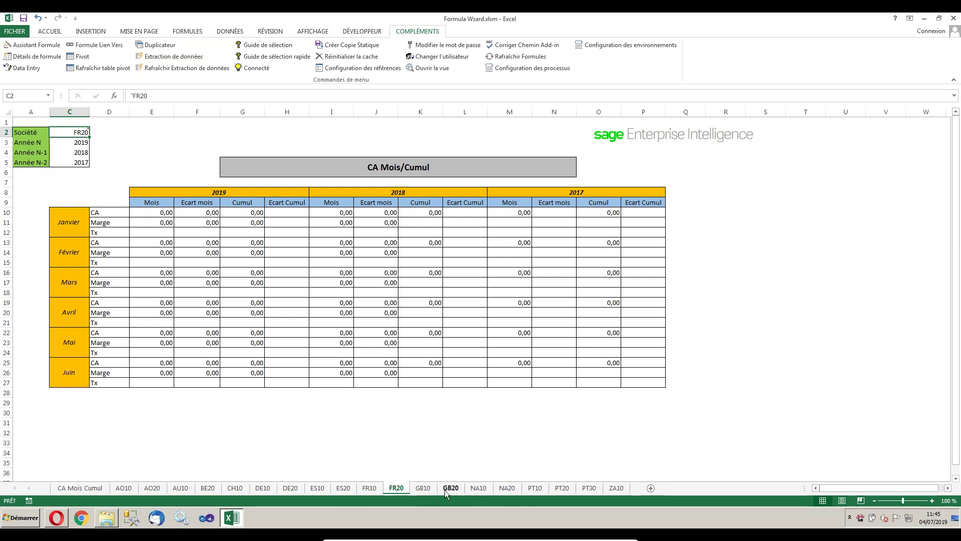
click(75, 488)
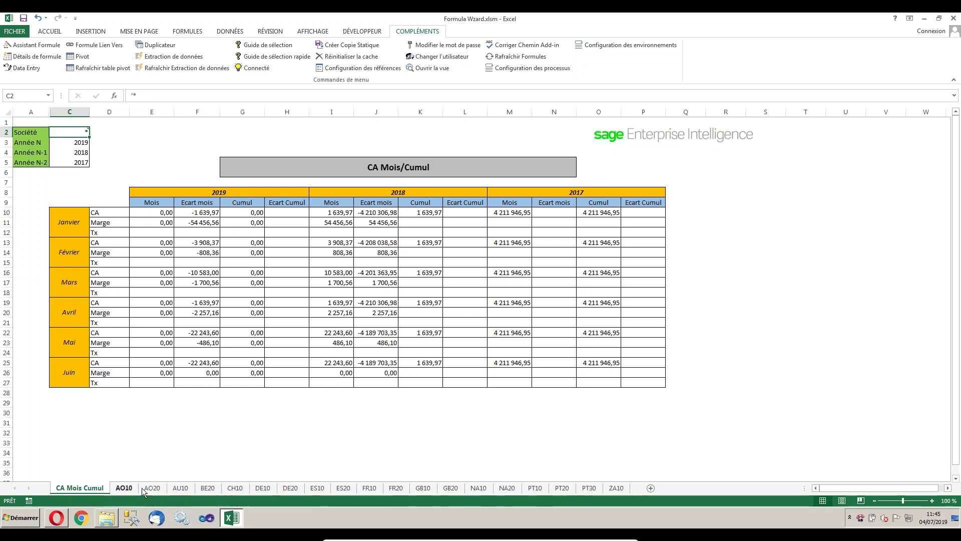
click(162, 212)
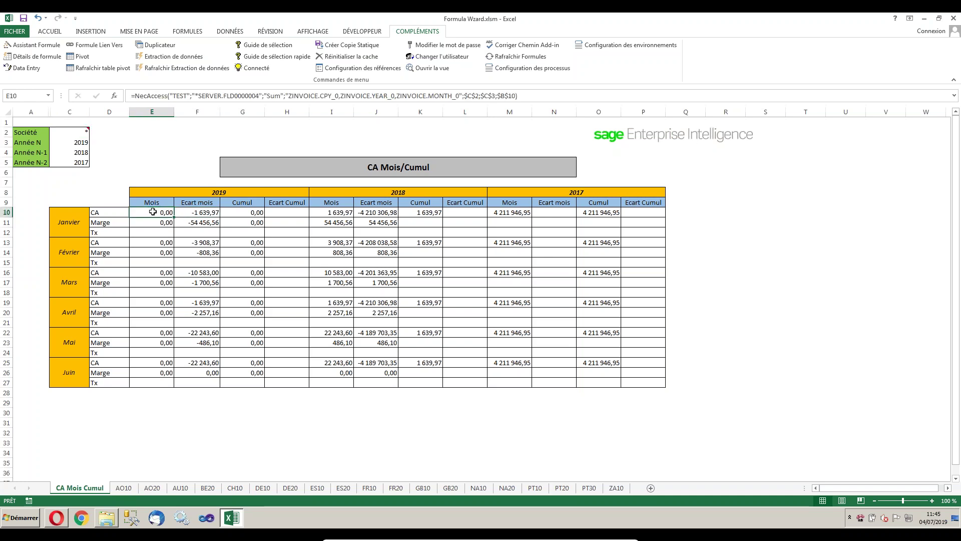
Inspect the formulas in E10 through I10, then open the formula editor for E10.
click(203, 215)
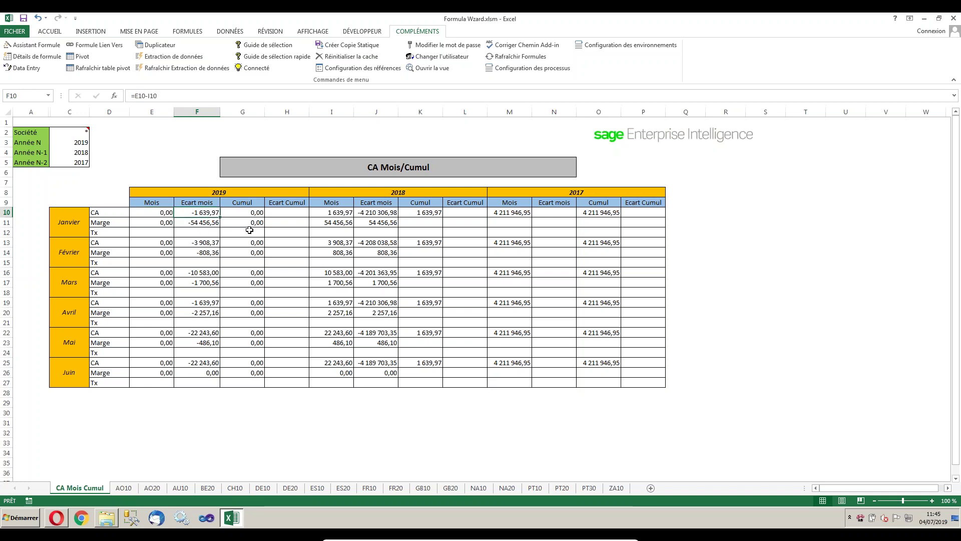
click(248, 214)
click(301, 213)
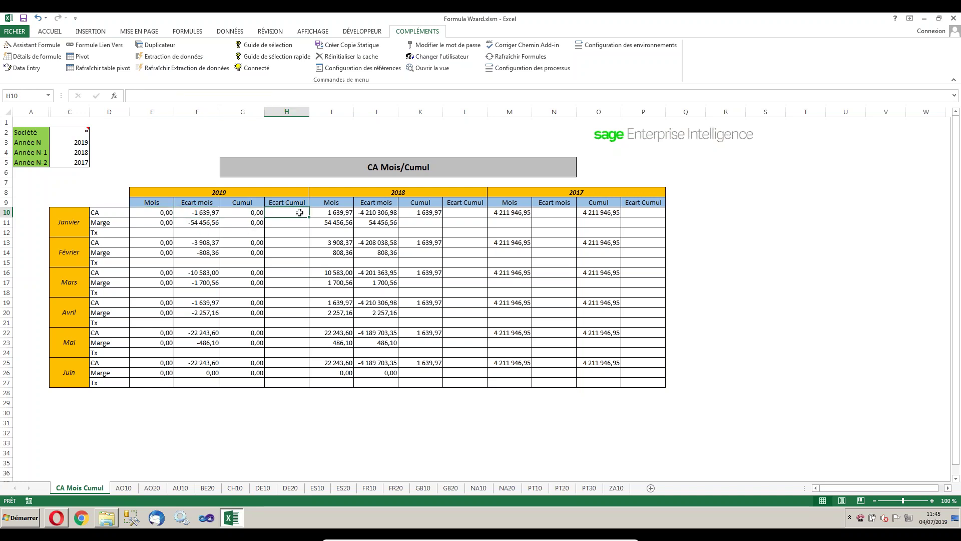
click(157, 216)
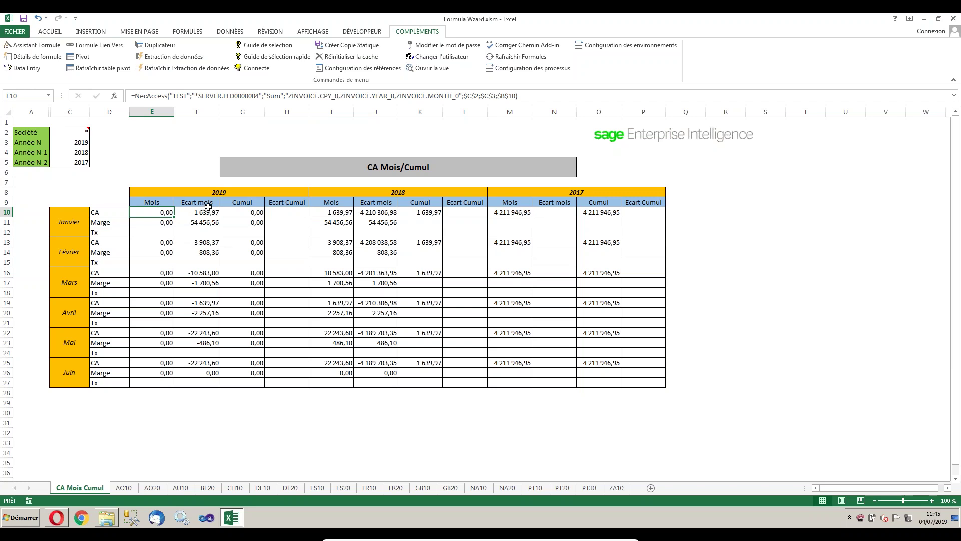
click(193, 212)
click(165, 213)
click(193, 212)
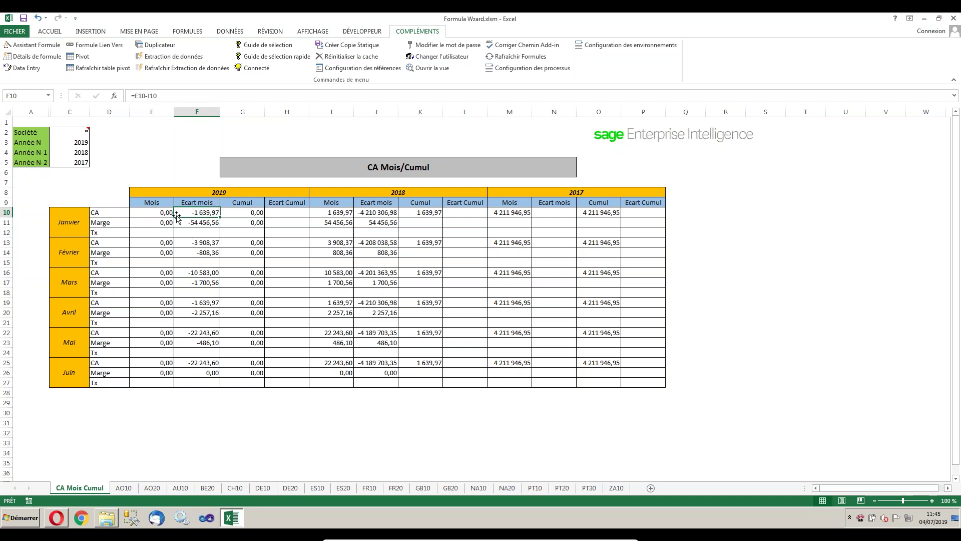
click(166, 212)
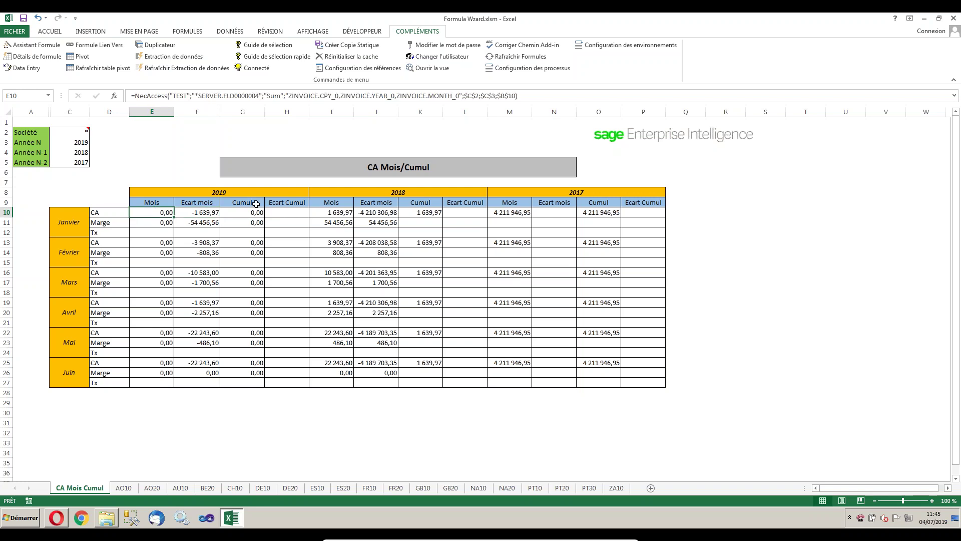
click(340, 213)
click(204, 212)
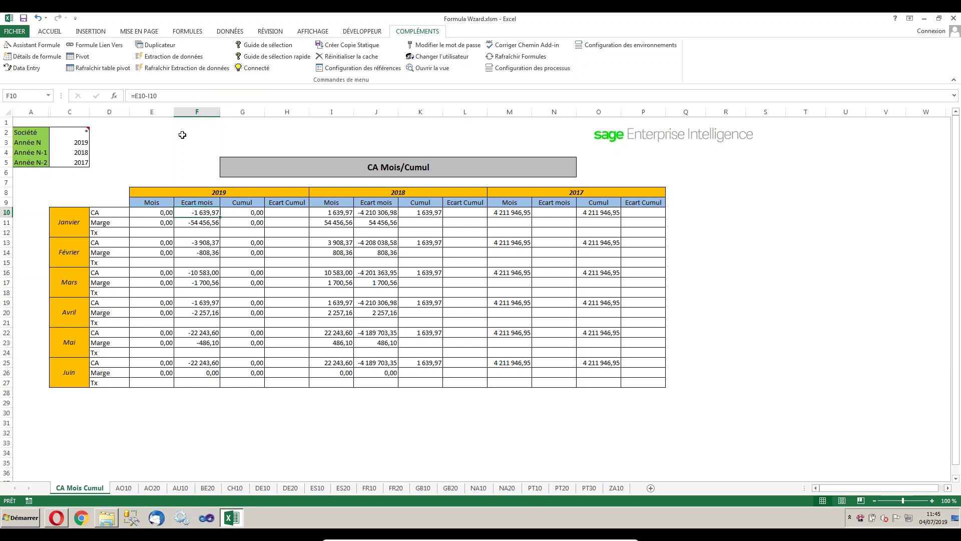
click(167, 214)
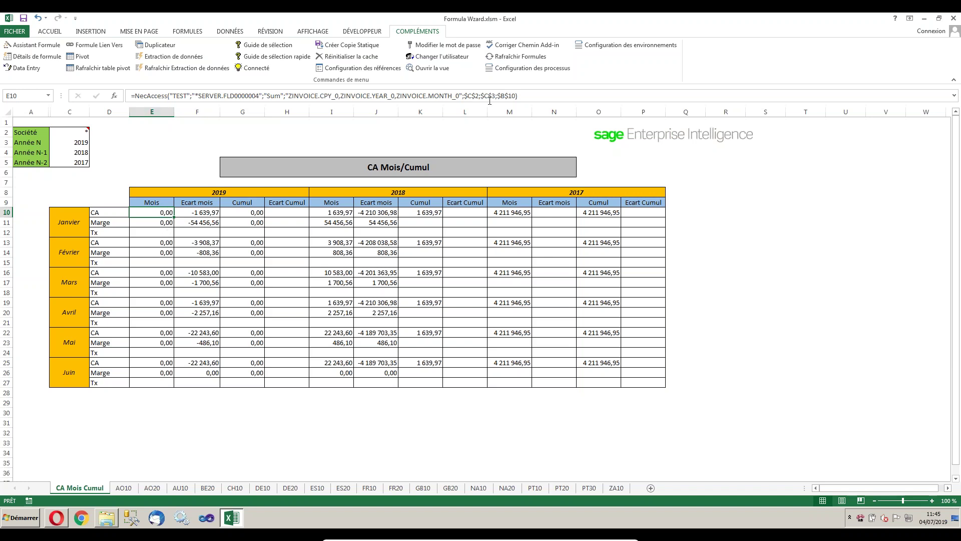
click(61, 43)
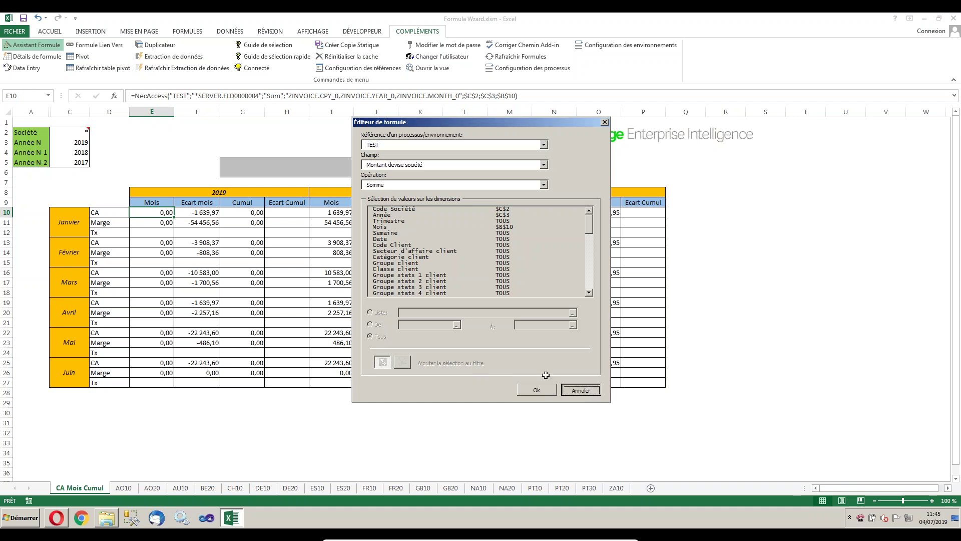
Cancel the formula editor, minimise Excel and switch from the virtual machine to PowerPoint.
click(581, 390)
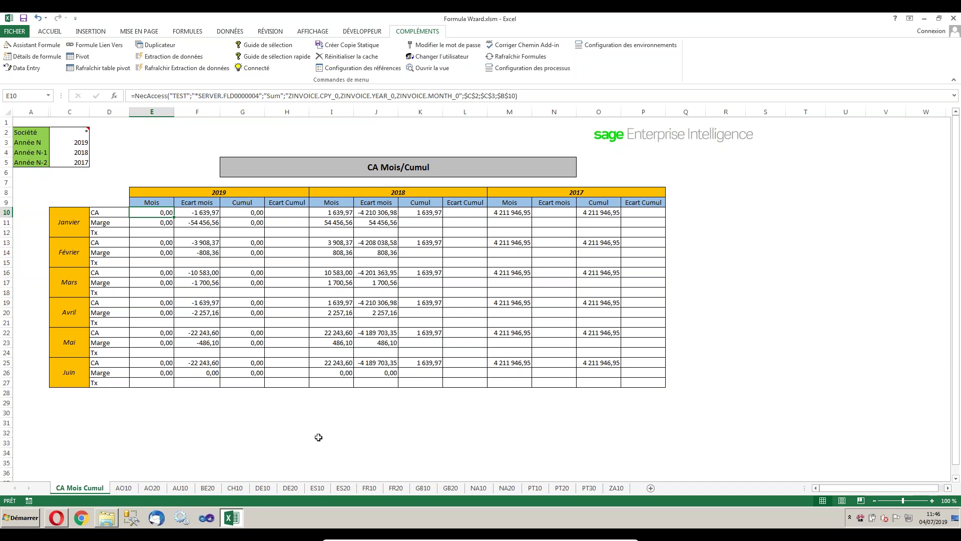
click(351, 320)
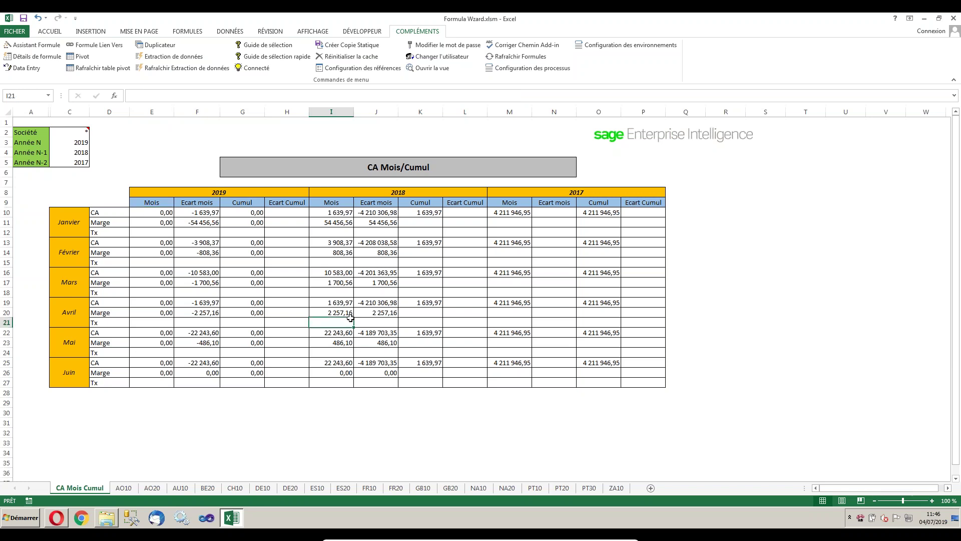
click(925, 19)
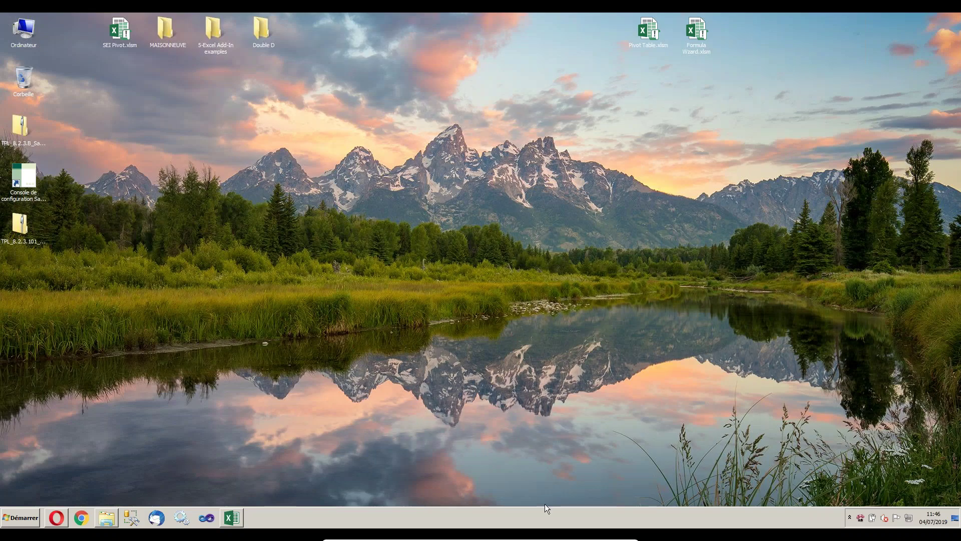
click(605, 533)
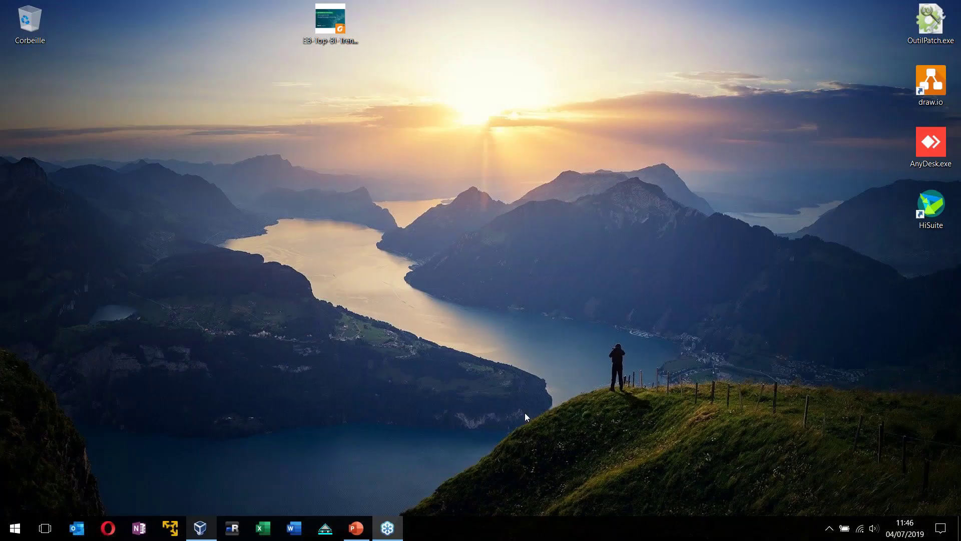
click(365, 531)
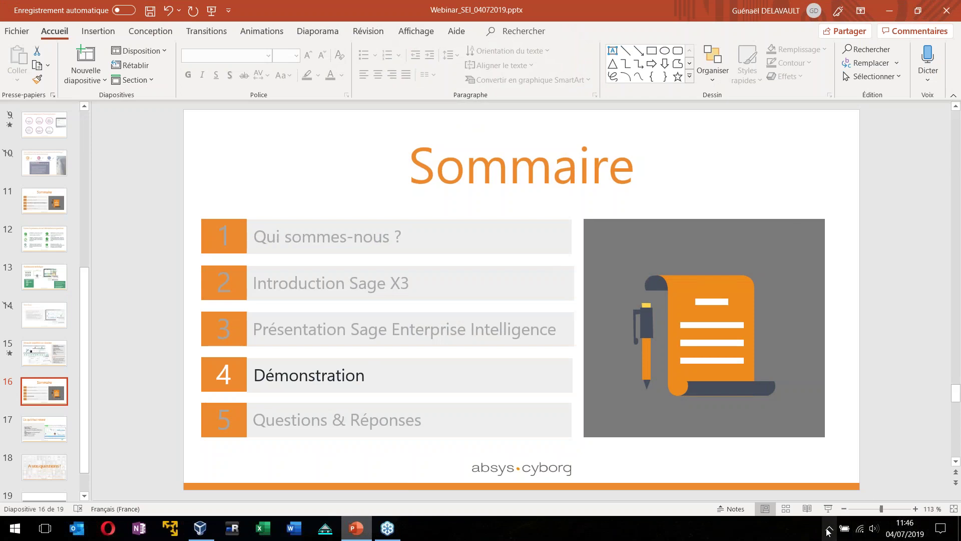
Start the slideshow and navigate to the 'Ce qu'il faut retenir' slide.
click(828, 509)
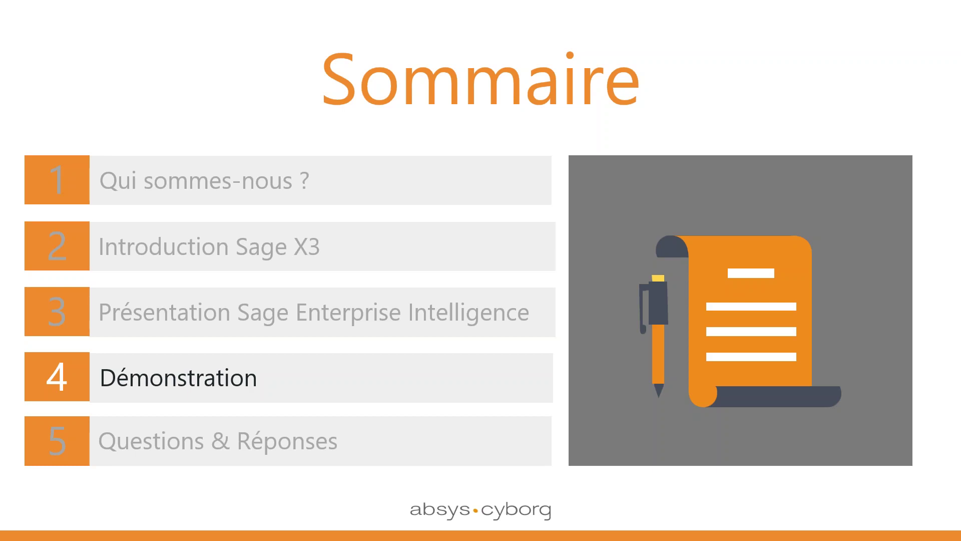
key(Left)
key(Right)
key(Left)
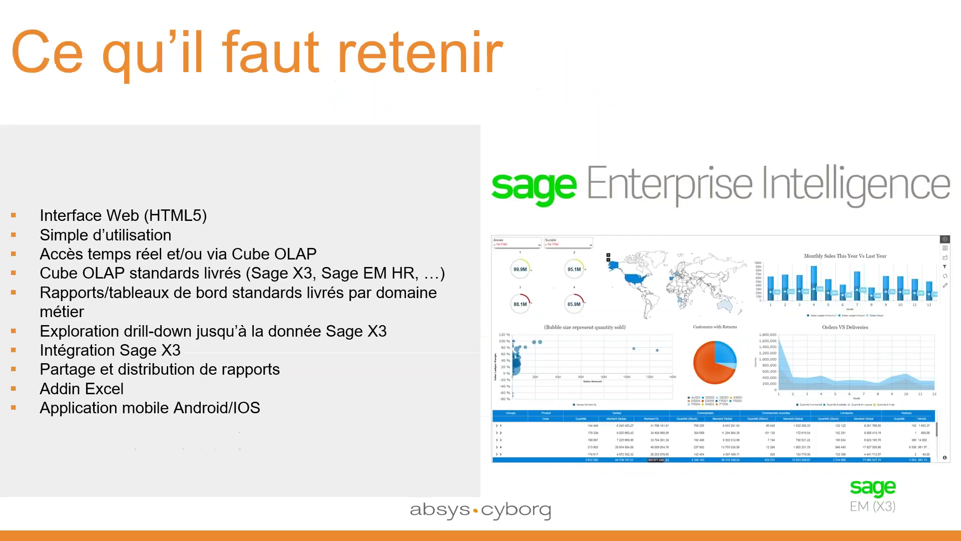